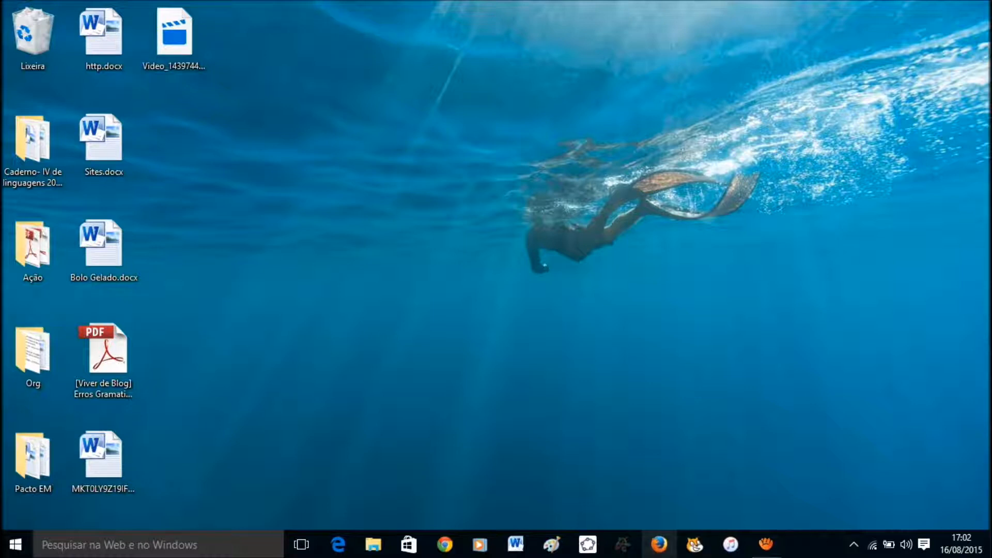
{"action": "left_click", "coordinate": [659, 544]}
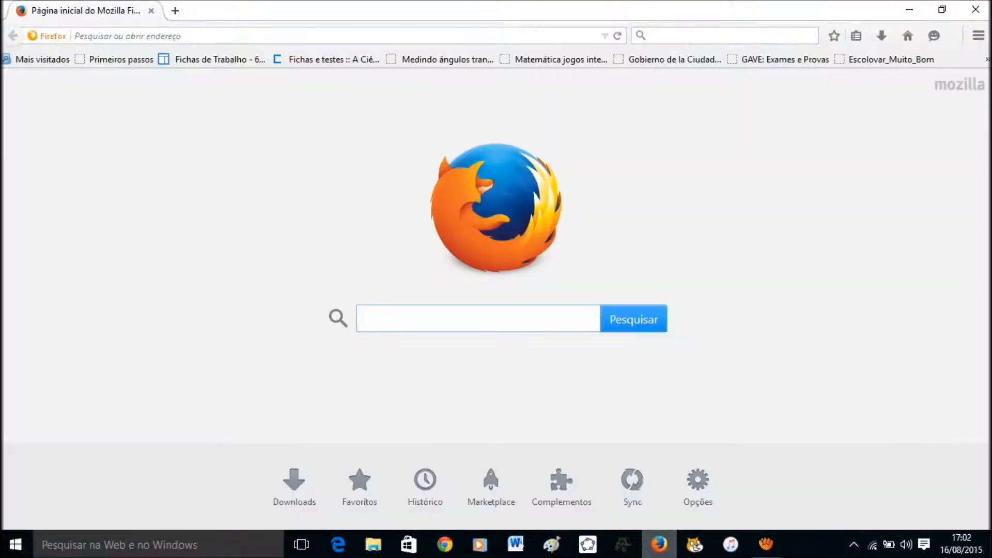
{"action": "left_click", "coordinate": [77, 36]}
{"action": "type", "text": "ww"}
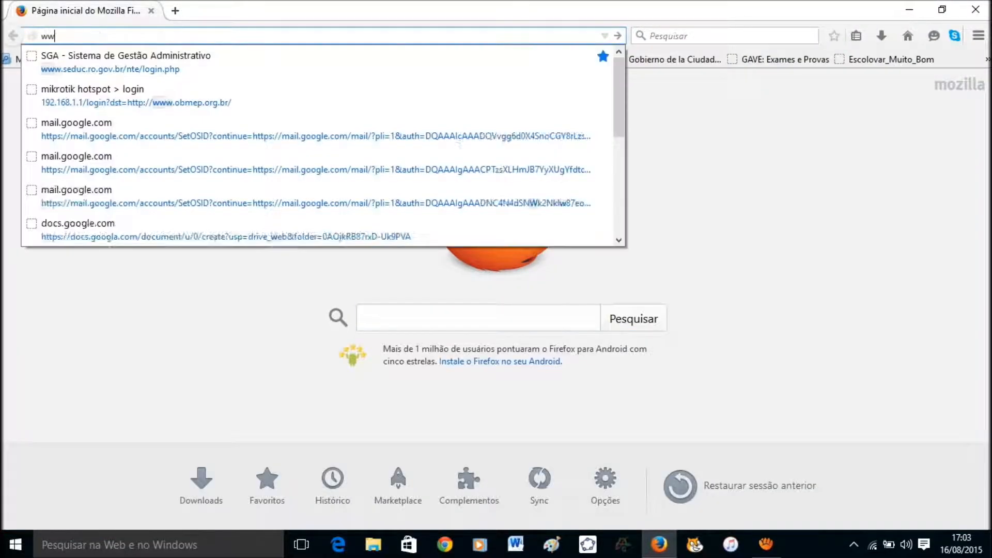
{"action": "type", "text": "w."}
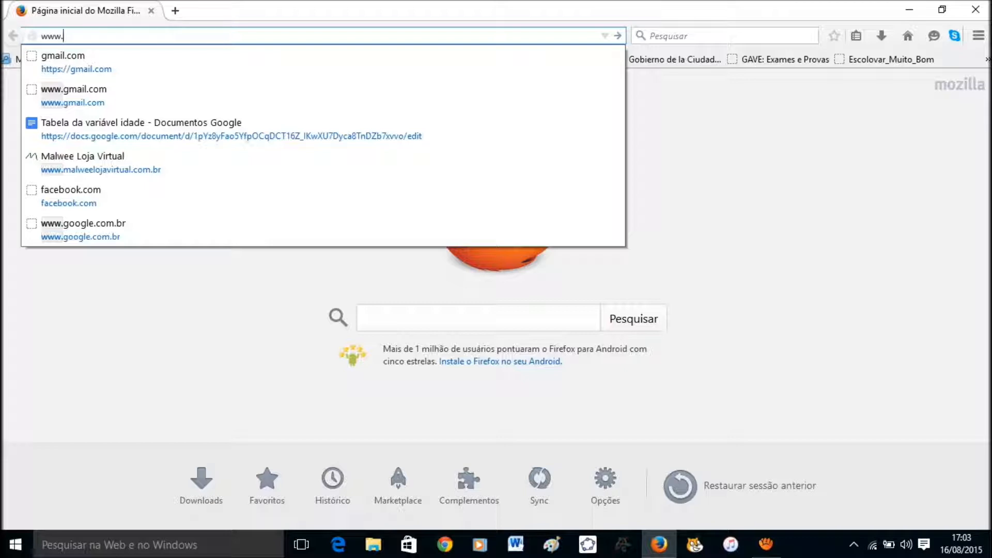
{"action": "type", "text": "gmail.com/"}
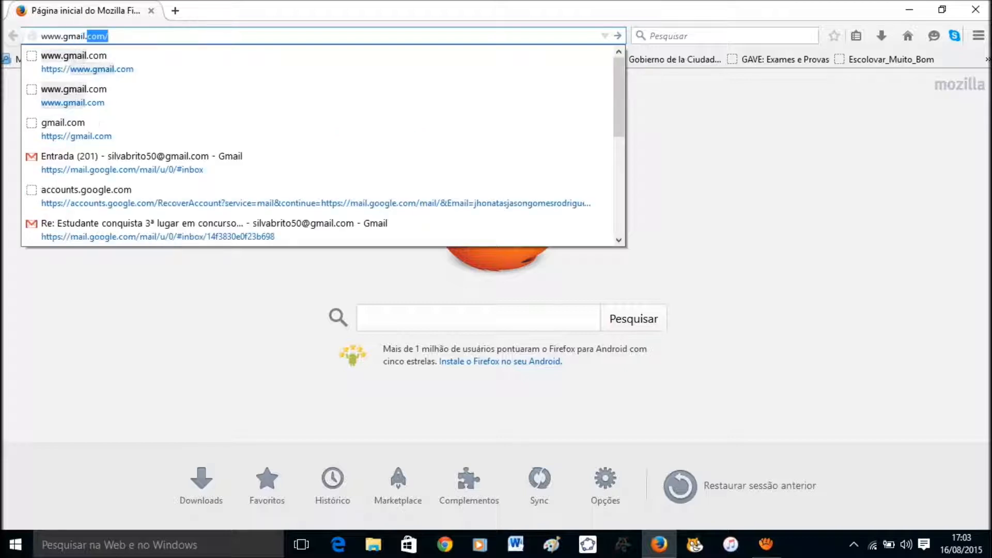
{"action": "key", "text": "Return"}
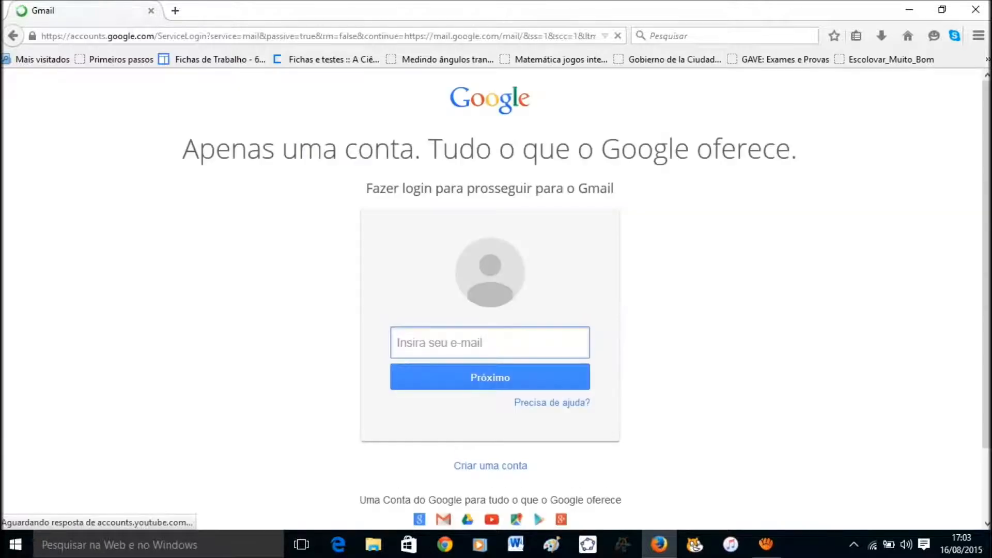
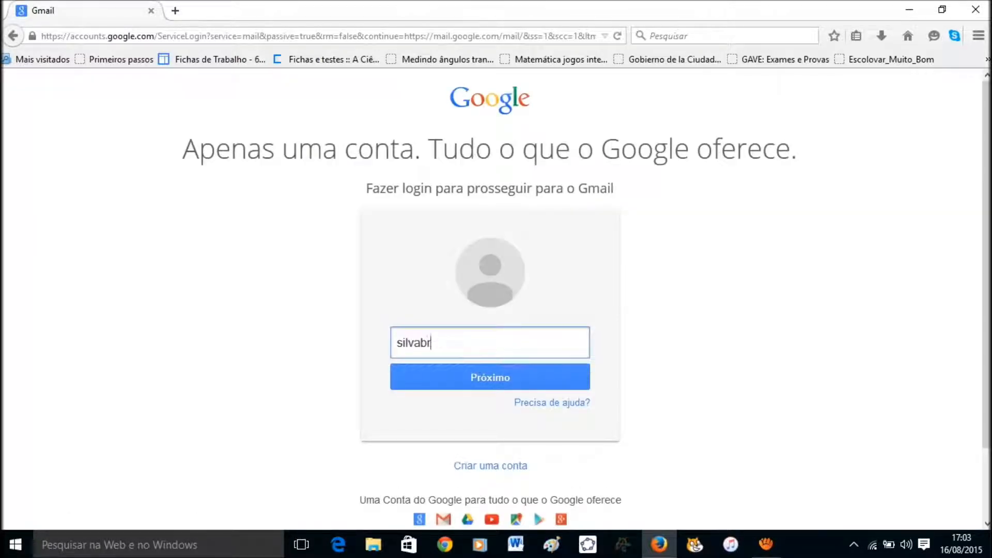
Sign in to Gmail with the account e-mail and password.
{"action": "key", "text": "Return"}
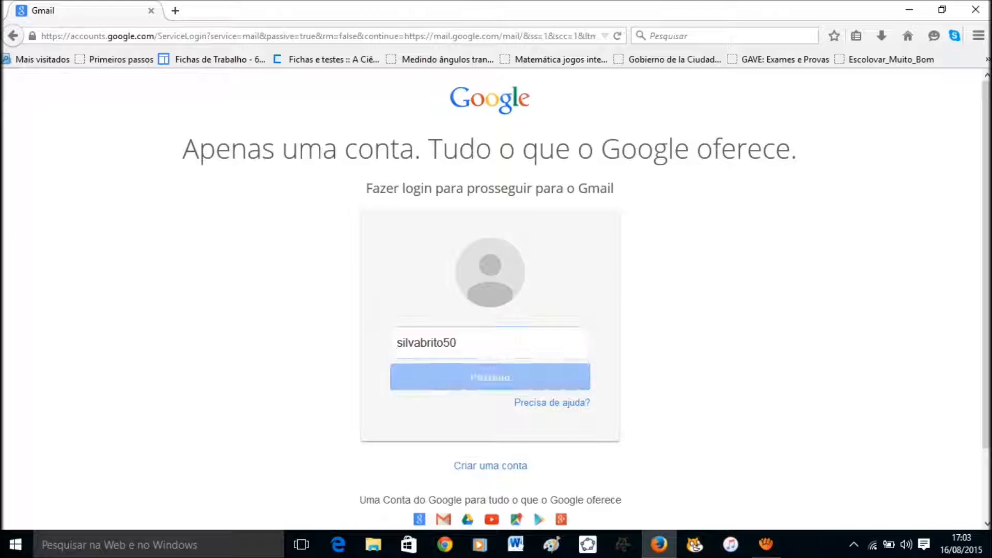
{"action": "type", "text": "••••••"}
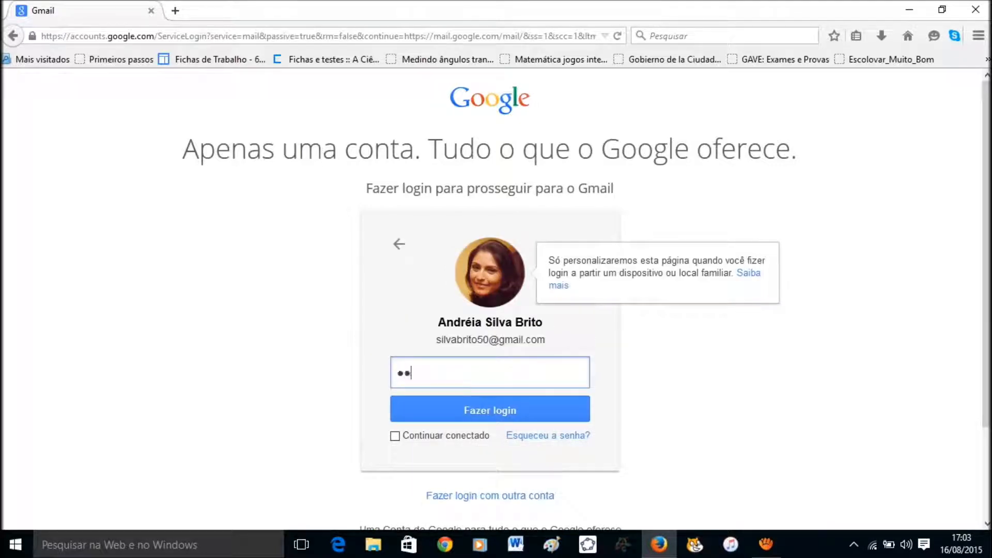
{"action": "key", "text": "Return"}
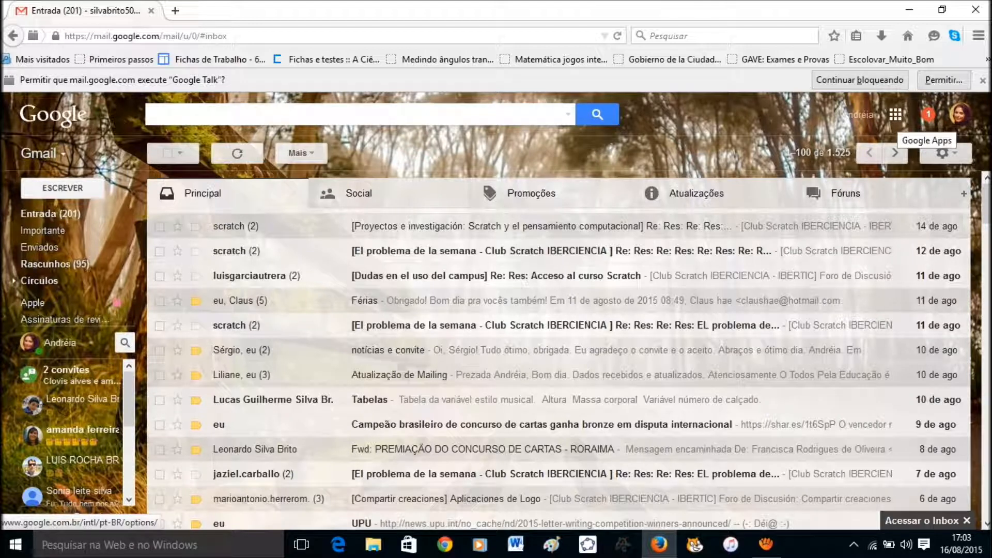
Open Google Drive from the Google Apps grid.
{"action": "left_click", "coordinate": [895, 114]}
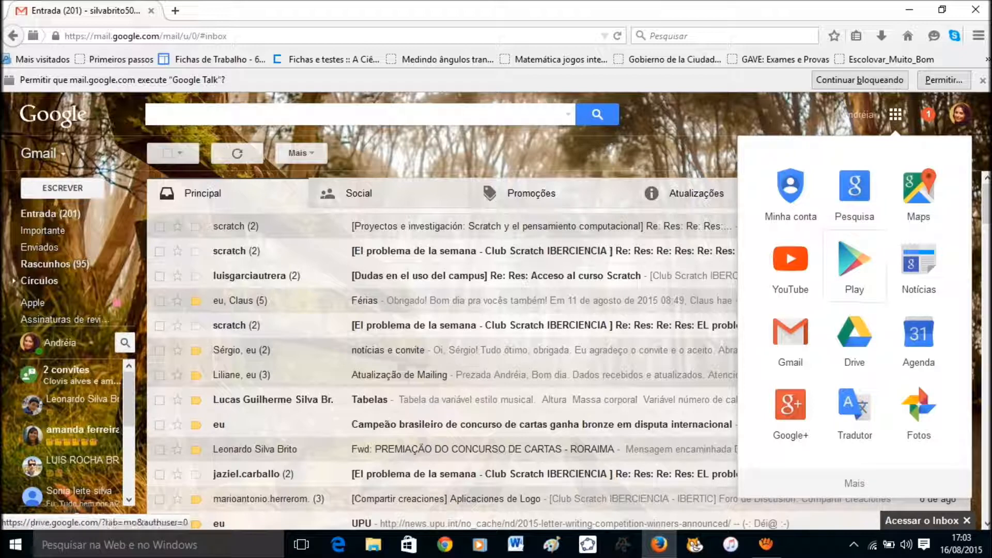
{"action": "left_click", "coordinate": [854, 338]}
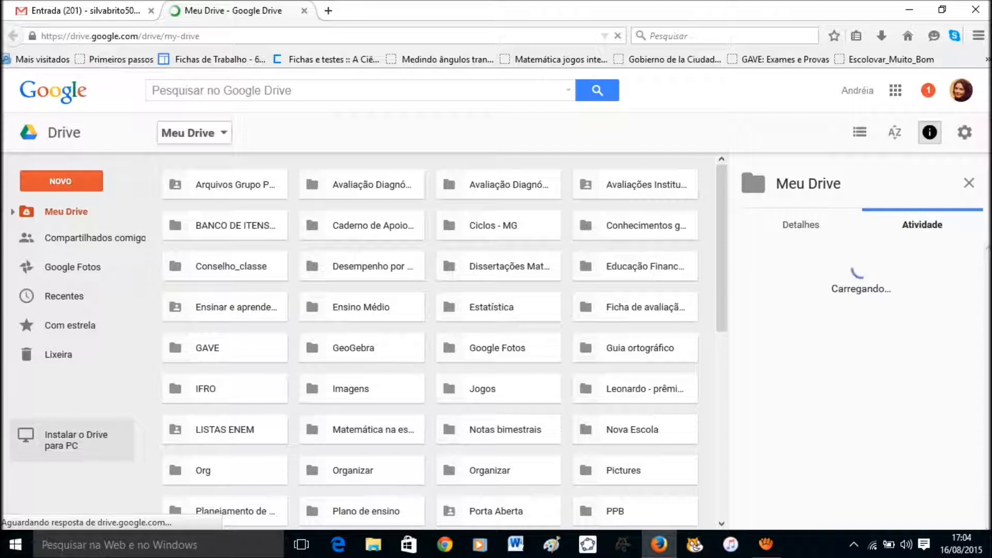
Create a new Google Sheets spreadsheet from the Meu Drive menu's Novo arquivo submenu.
{"action": "left_click", "coordinate": [194, 133]}
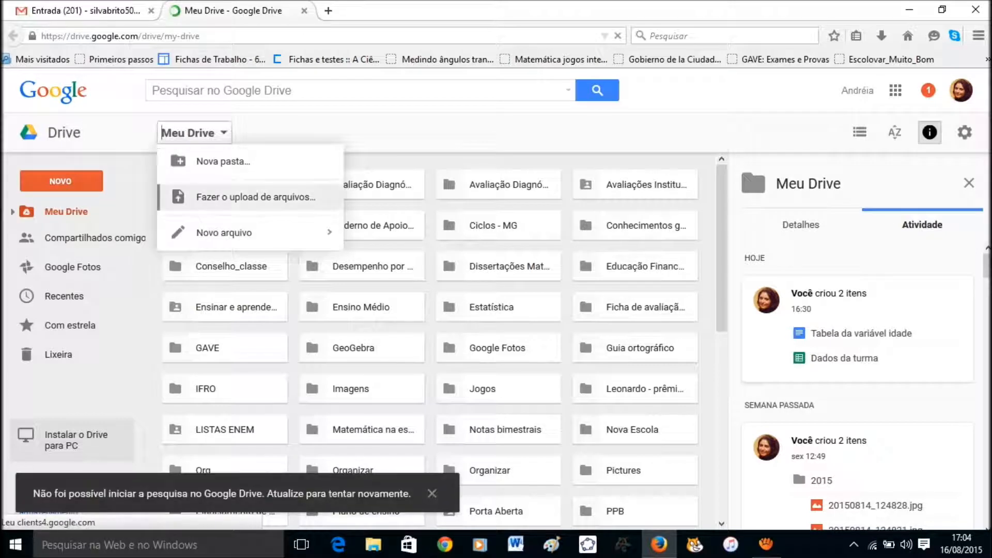
{"action": "mouse_move", "coordinate": [250, 233]}
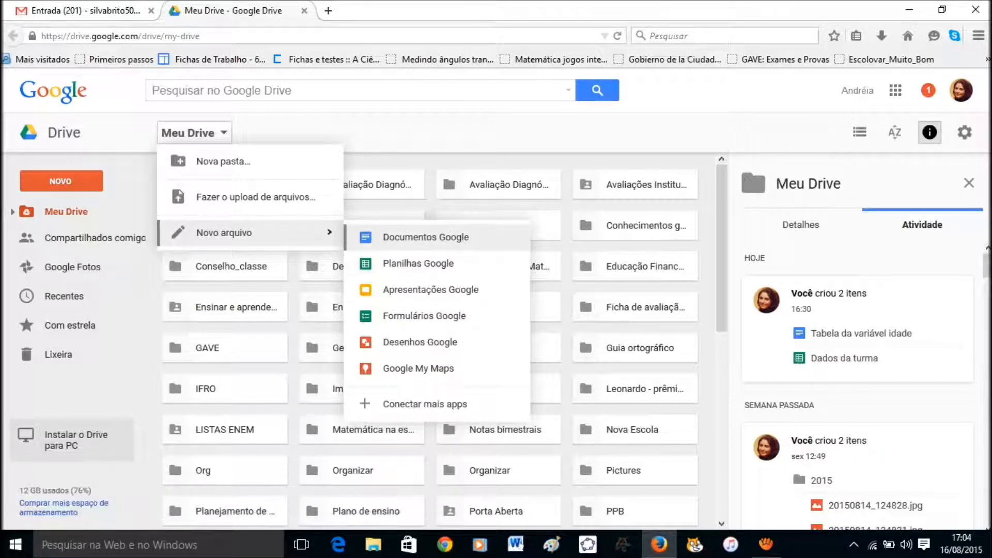
{"action": "left_click", "coordinate": [418, 263]}
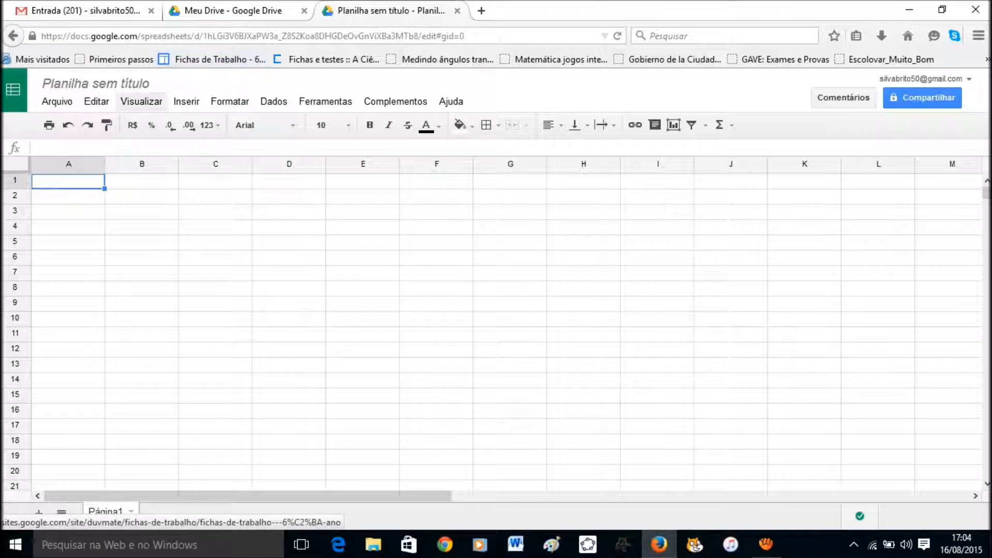
Rename the untitled spreadsheet to 'Tabela da variável idade'.
{"action": "left_click", "coordinate": [96, 83]}
{"action": "key", "text": "Escape"}
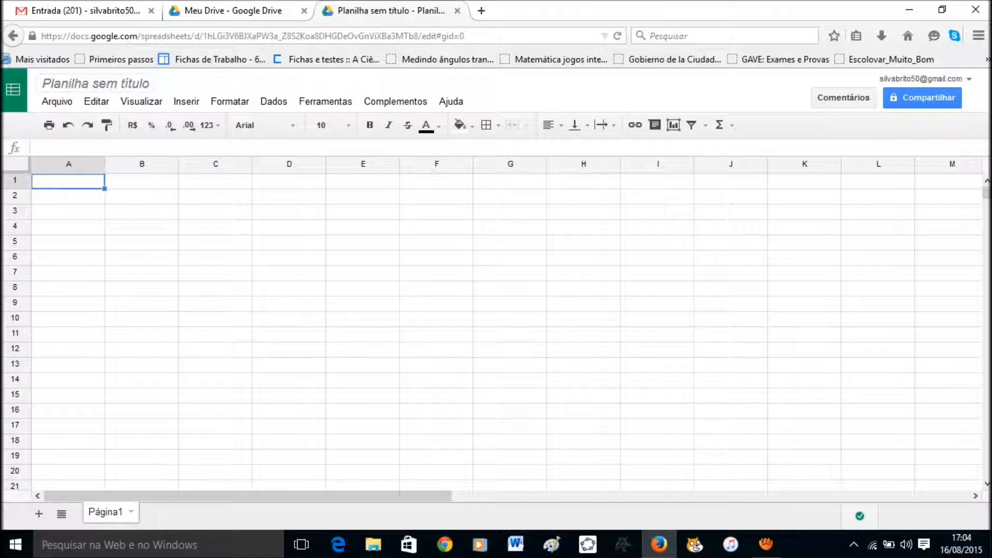
{"action": "left_click", "coordinate": [95, 83]}
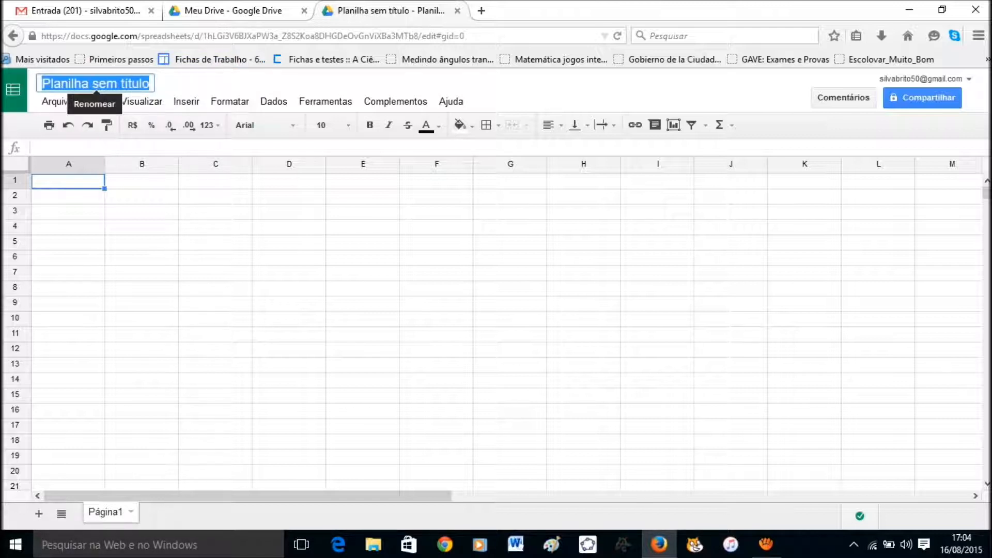
{"action": "type", "text": "Tabela"}
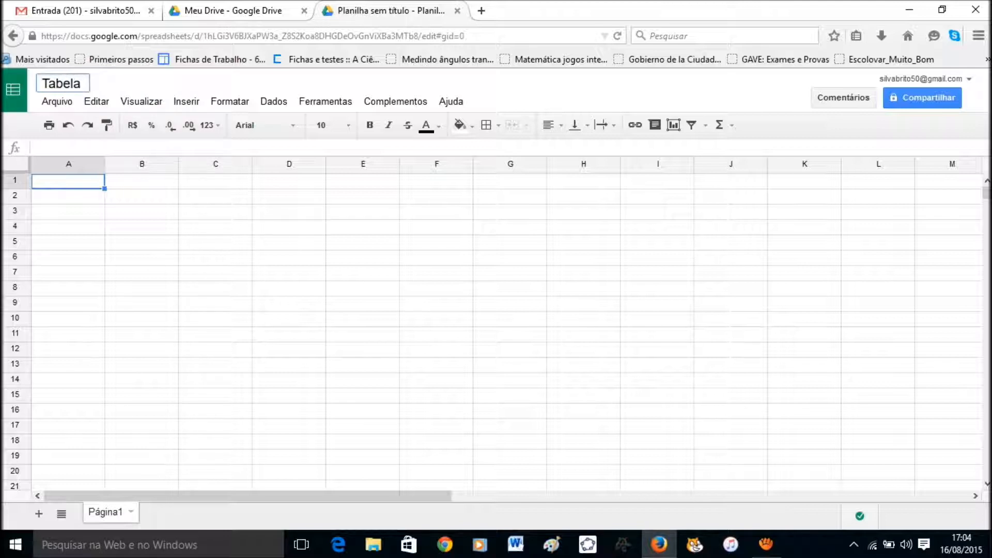
{"action": "type", "text": " da variável número de"}
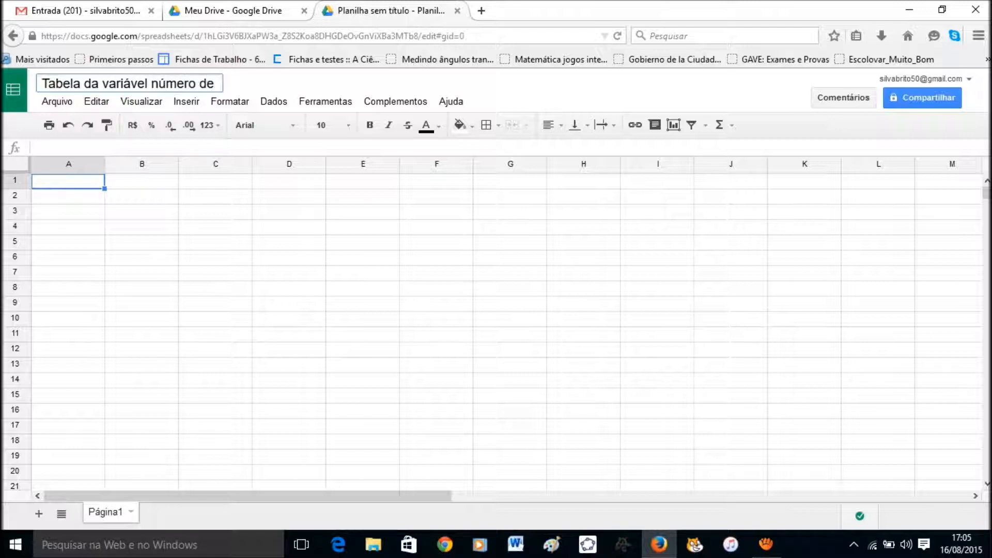
{"action": "key", "text": "BackSpace"}
{"action": "key", "text": "BackSpace"}
{"action": "key", "text": "BackSpace"}
{"action": "key", "text": "BackSpace"}
{"action": "key", "text": "BackSpace"}
{"action": "key", "text": "BackSpace"}
{"action": "key", "text": "BackSpace"}
{"action": "key", "text": "BackSpace"}
{"action": "key", "text": "BackSpace"}
{"action": "type", "text": "idade"}
{"action": "key", "text": "Return"}
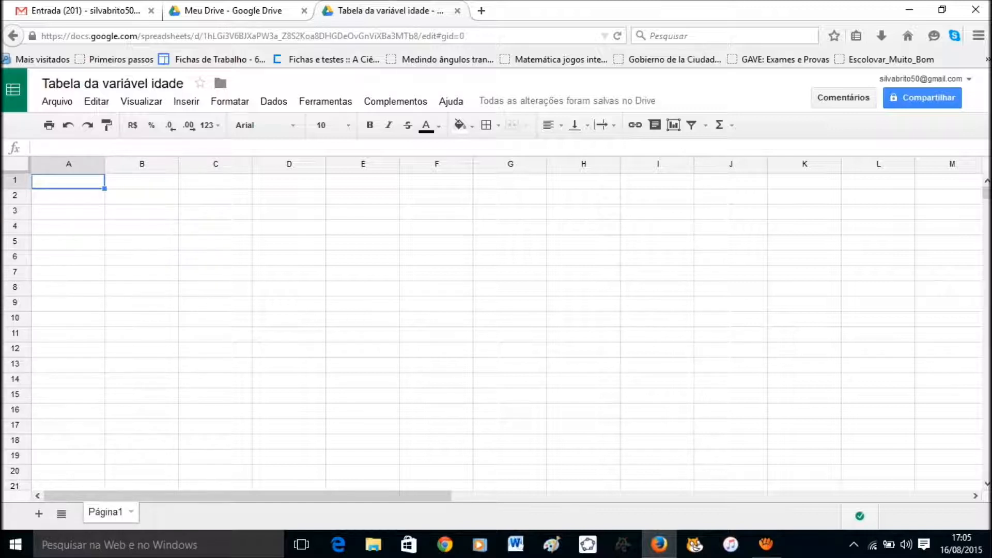
{"action": "left_click", "coordinate": [142, 212]}
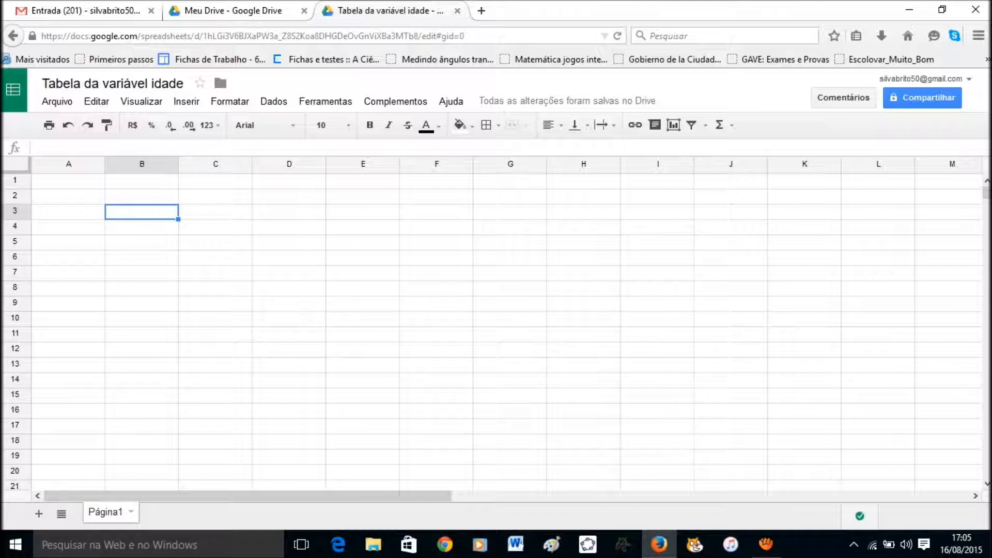
{"action": "left_click", "coordinate": [216, 242]}
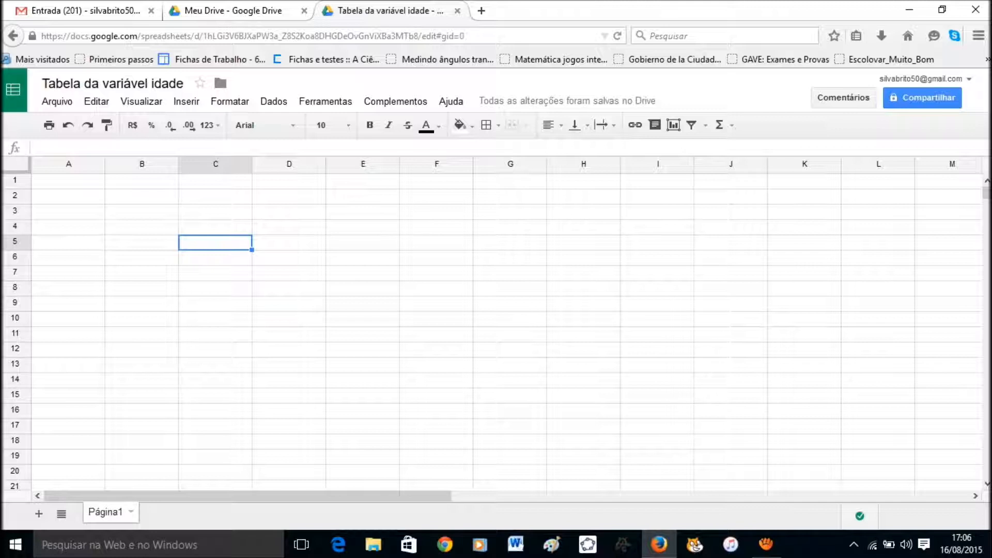
{"action": "left_click", "coordinate": [68, 181]}
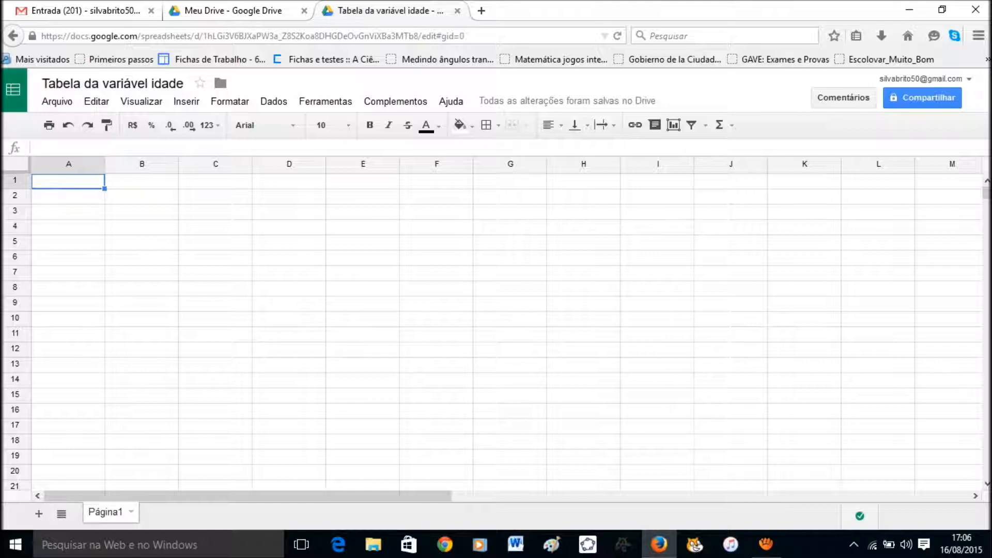
Enter headers Idade, Frequência absoluta and Frequência relativa in A1:C1, widening columns B and C.
{"action": "type", "text": "Idade"}
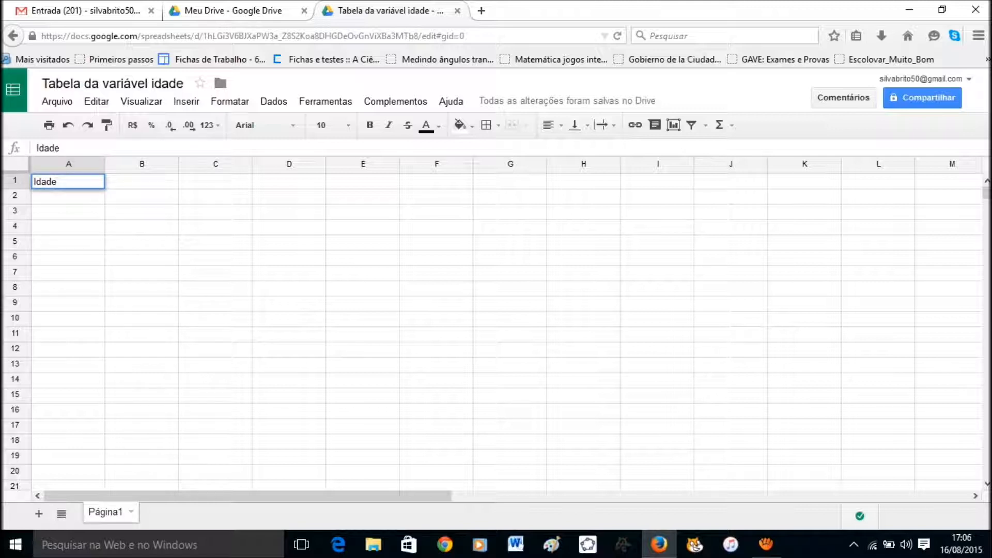
{"action": "key", "text": "Tab"}
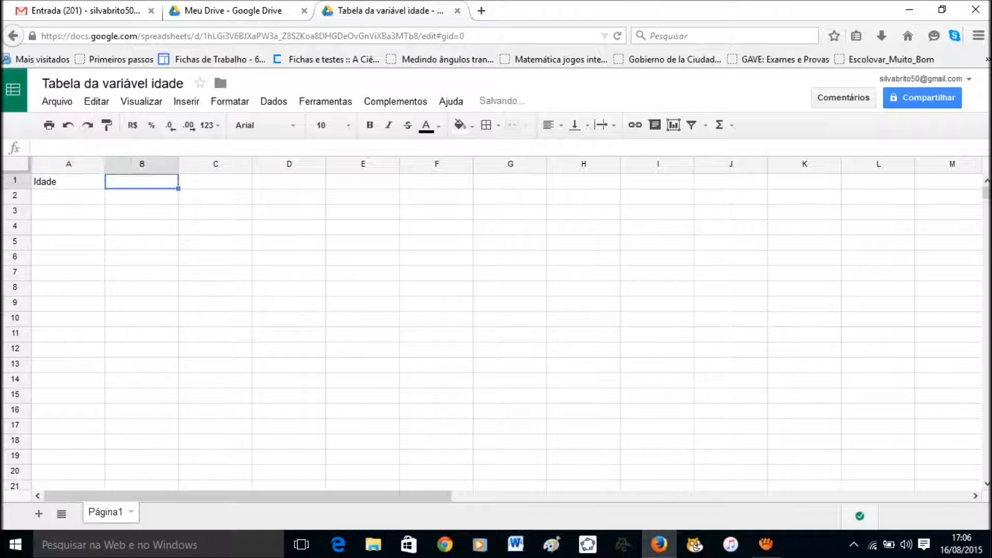
{"action": "type", "text": "Frequ~encia"}
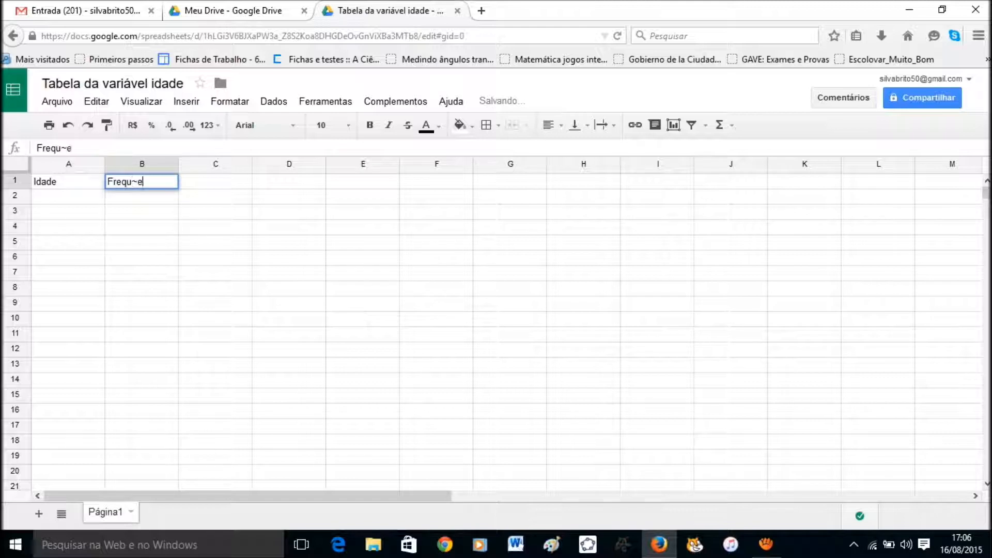
{"action": "key", "text": "BackSpace"}
{"action": "key", "text": "BackSpace"}
{"action": "key", "text": "BackSpace"}
{"action": "key", "text": "BackSpace"}
{"action": "key", "text": "BackSpace"}
{"action": "key", "text": "BackSpace"}
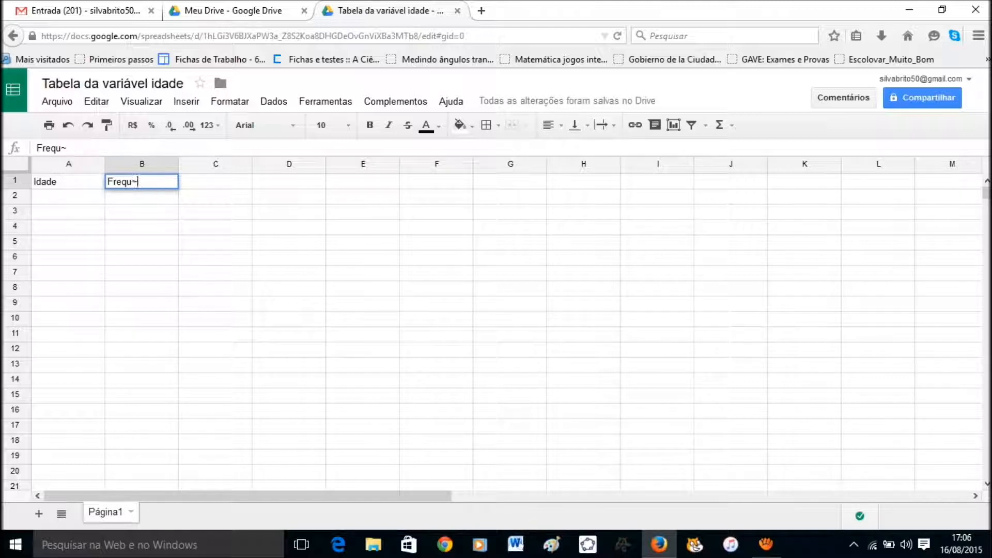
{"action": "type", "text": "ência absoluta"}
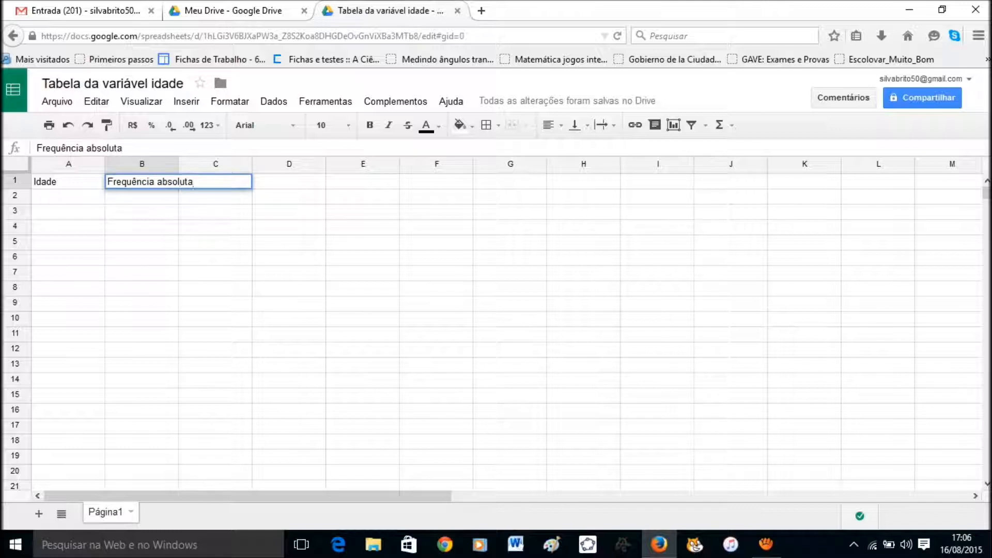
{"action": "key", "text": "Tab"}
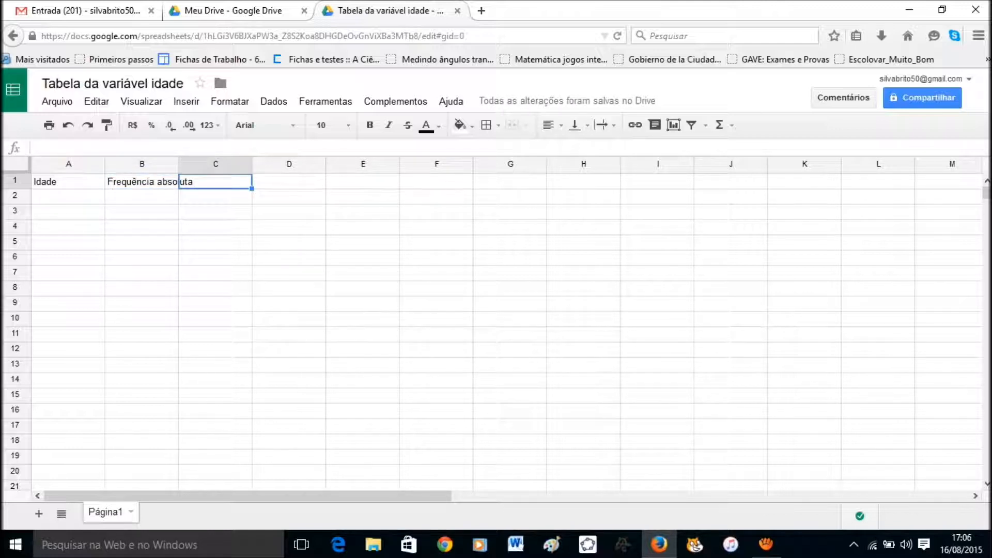
{"action": "type", "text": "Frequ~encia"}
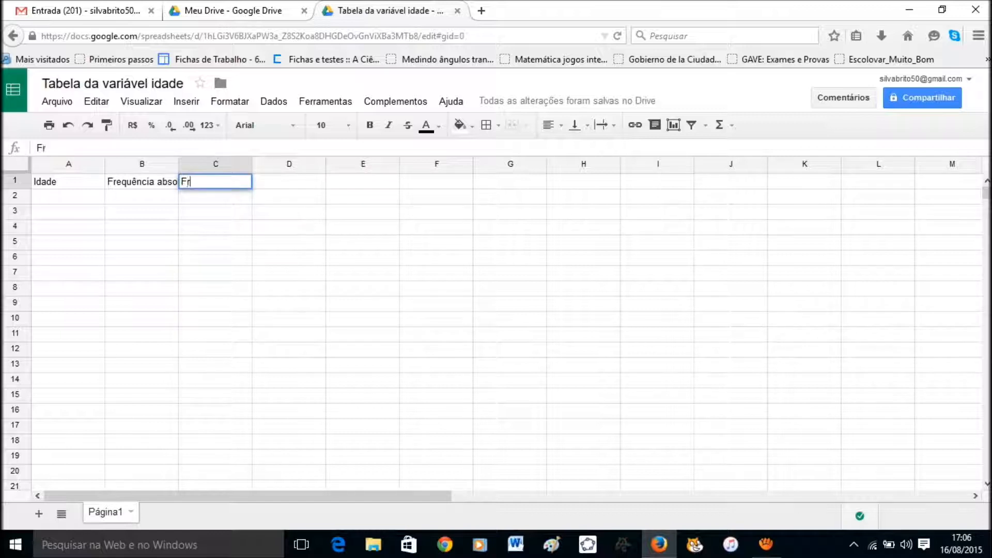
{"action": "key", "text": "BackSpace"}
{"action": "key", "text": "BackSpace"}
{"action": "key", "text": "BackSpace"}
{"action": "key", "text": "BackSpace"}
{"action": "key", "text": "BackSpace"}
{"action": "key", "text": "BackSpace"}
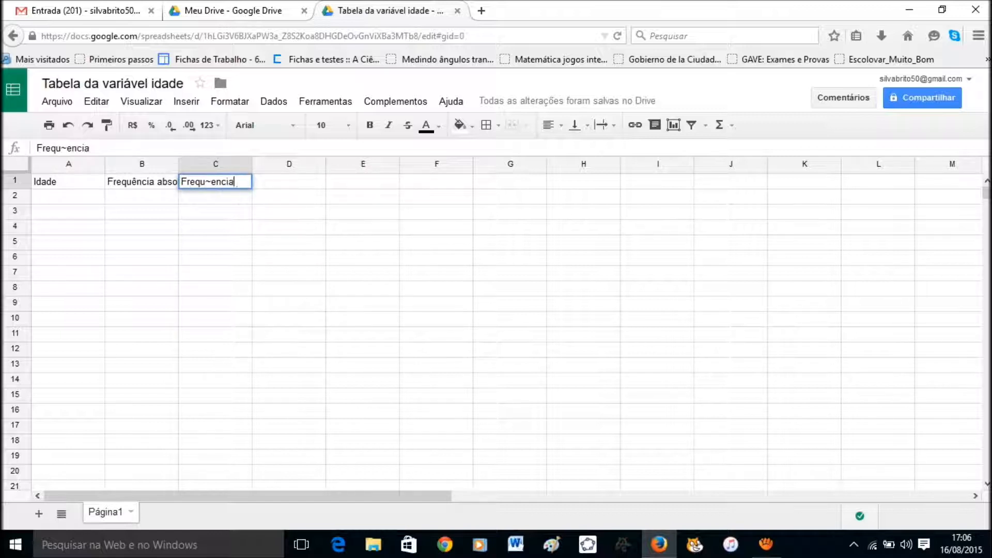
{"action": "type", "text": "ência relativa"}
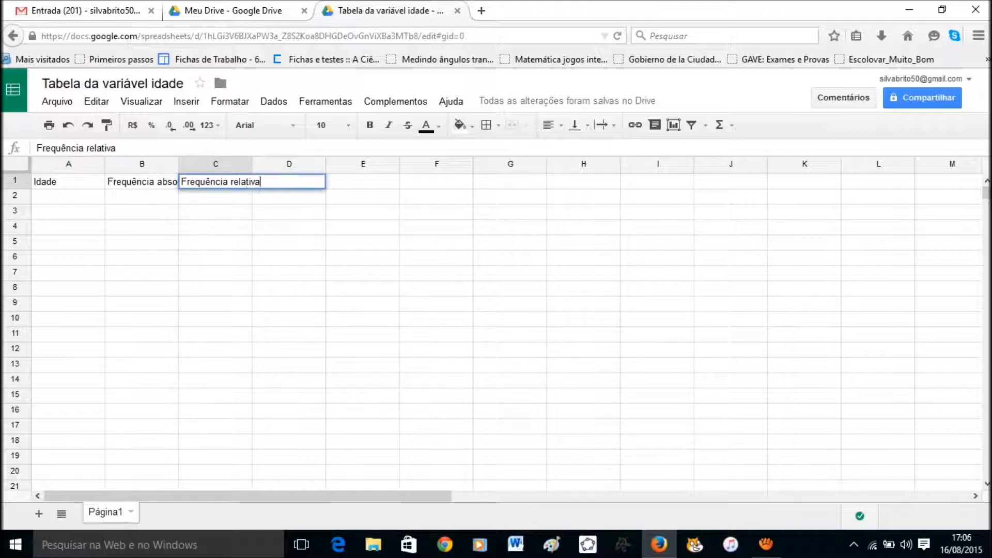
{"action": "key", "text": "Return"}
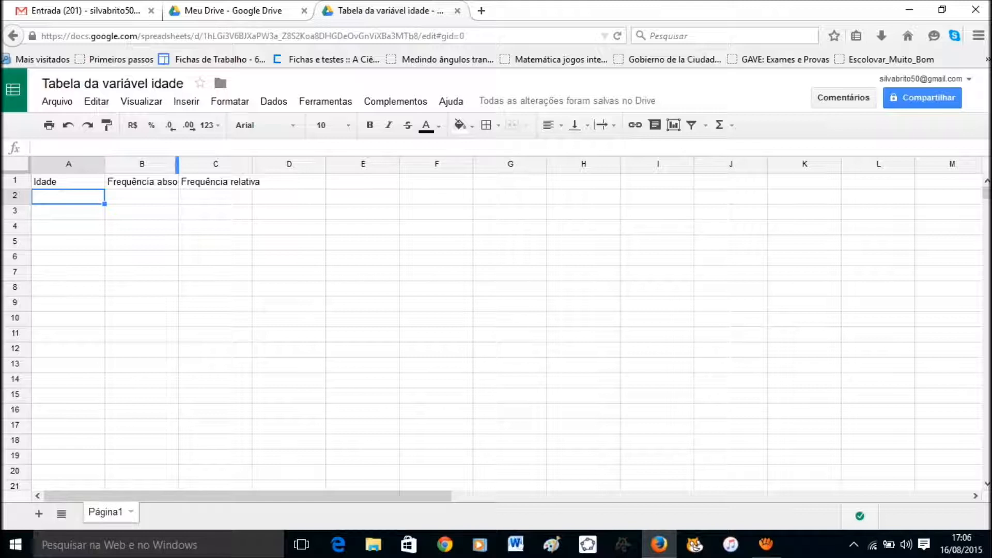
{"action": "left_click_drag", "start_coordinate": [177, 163], "coordinate": [209, 164]}
{"action": "left_click_drag", "start_coordinate": [284, 164], "coordinate": [308, 164]}
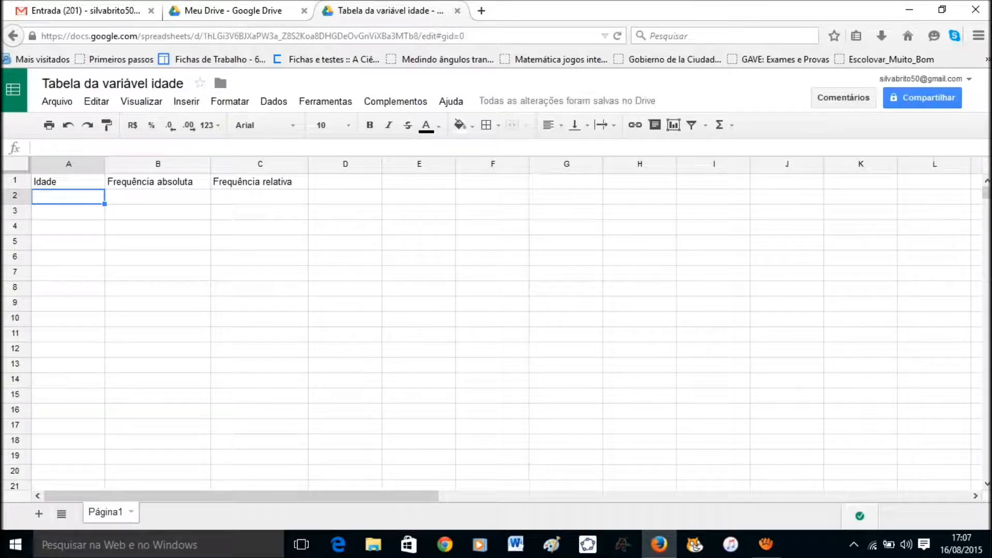
Enter the ages 12, 13, 14 and 16 in A2:A5.
{"action": "type", "text": "12"}
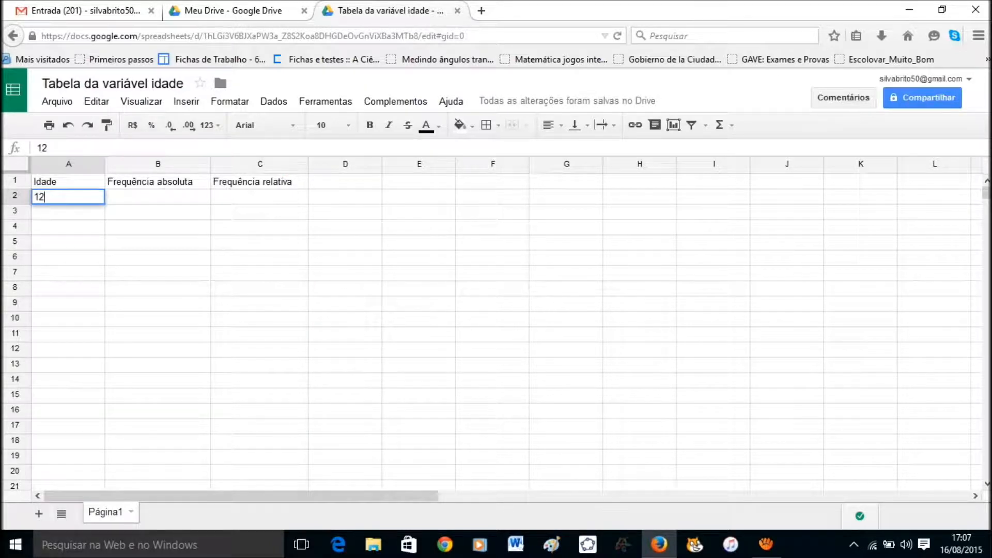
{"action": "key", "text": "Return"}
{"action": "type", "text": "13"}
{"action": "key", "text": "Return"}
{"action": "type", "text": "14"}
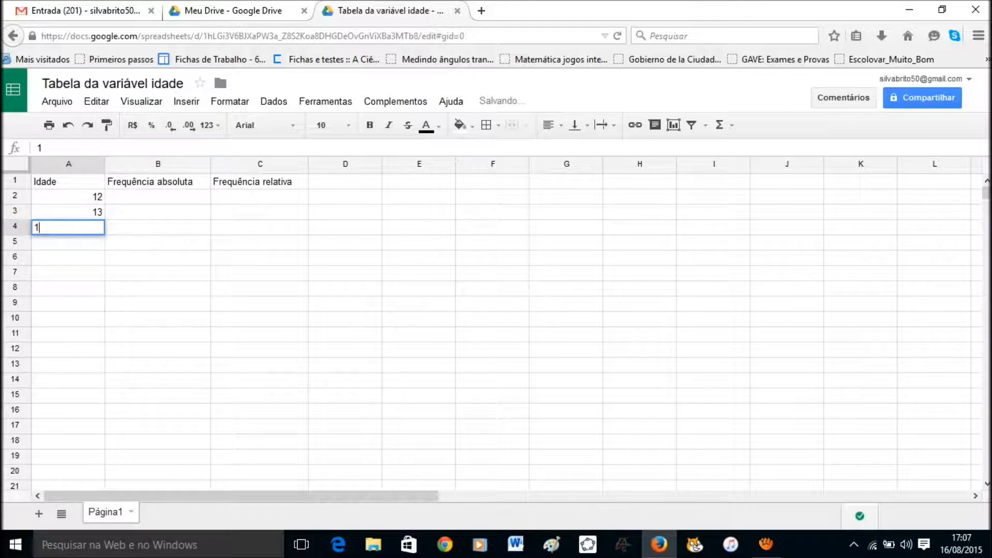
{"action": "key", "text": "Return"}
{"action": "type", "text": "16"}
{"action": "key", "text": "Return"}
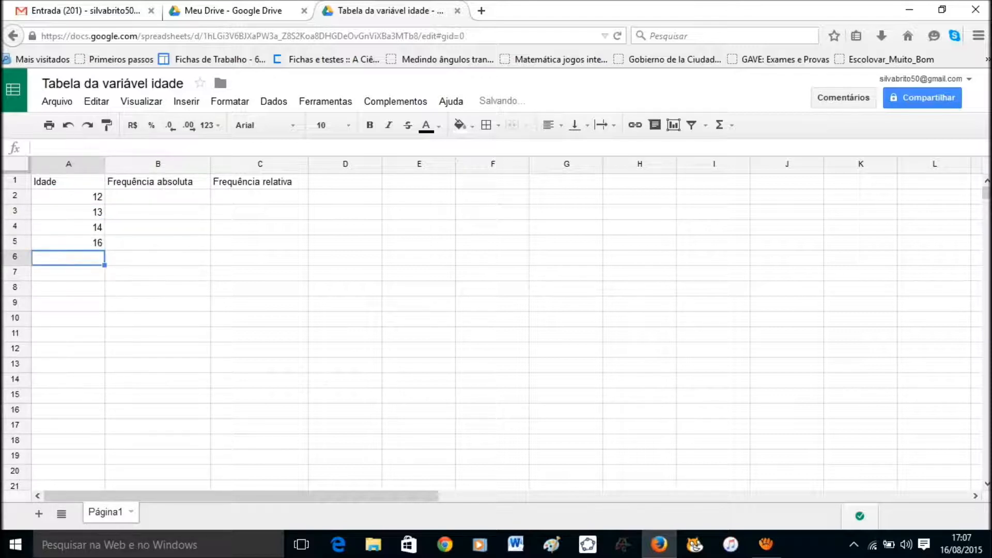
Enter the absolute frequencies 22, 9, 4 and 1 in B2:B5.
{"action": "left_click", "coordinate": [157, 197]}
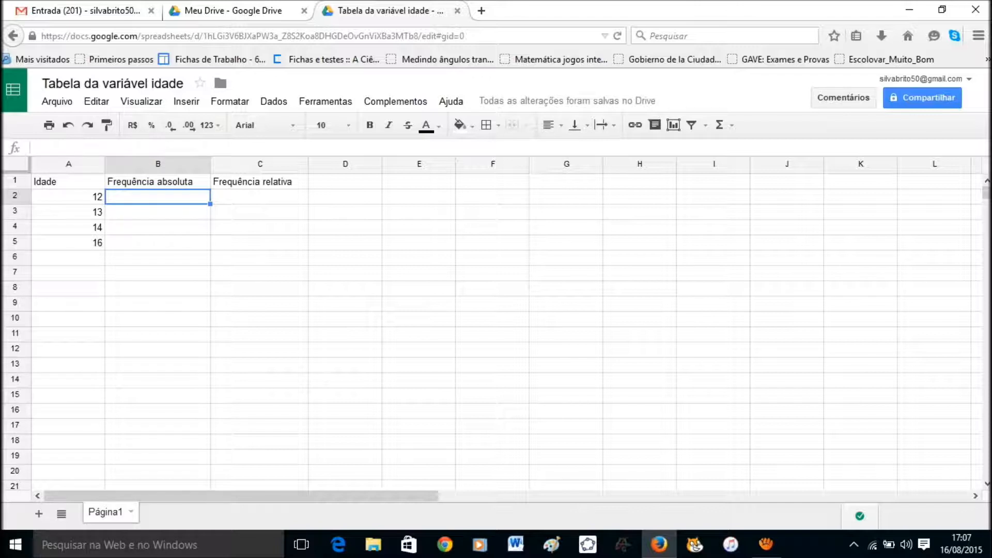
{"action": "type", "text": "22"}
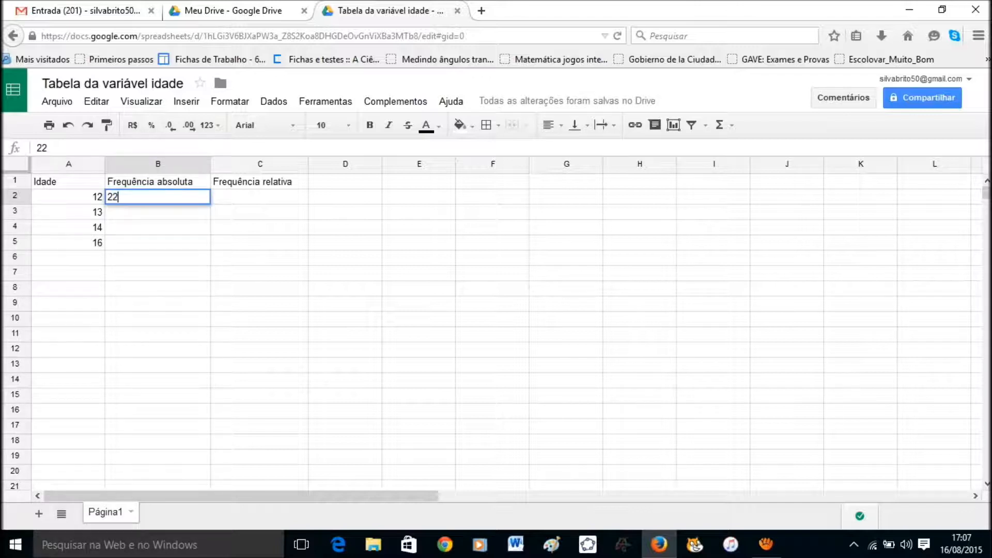
{"action": "key", "text": "Return"}
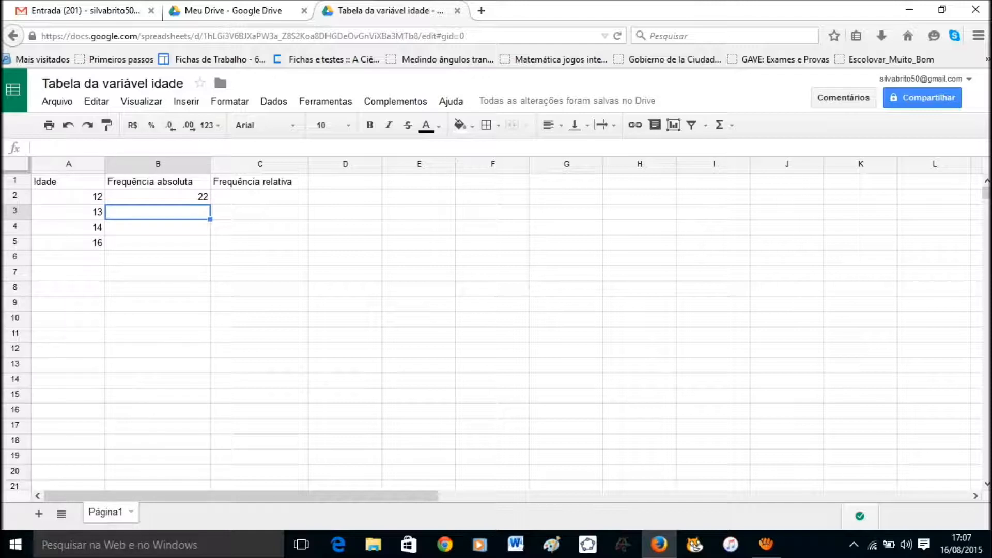
{"action": "type", "text": "9"}
{"action": "key", "text": "Return"}
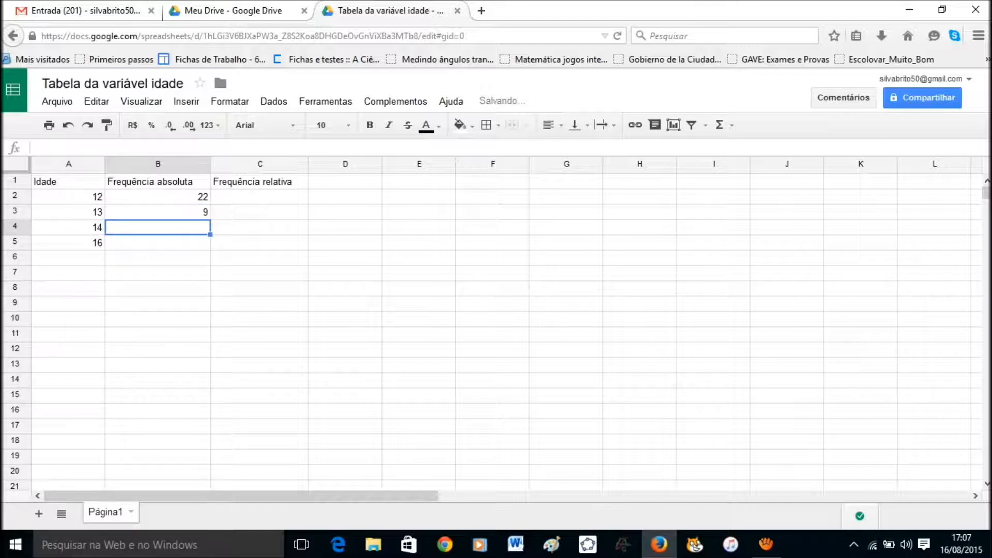
{"action": "type", "text": "4"}
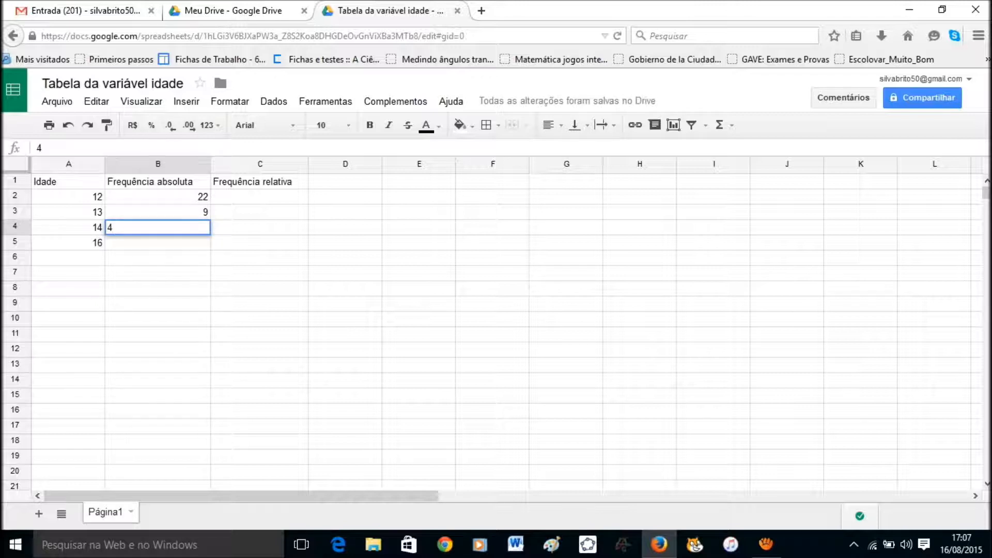
{"action": "key", "text": "Return"}
{"action": "type", "text": "1"}
{"action": "key", "text": "Return"}
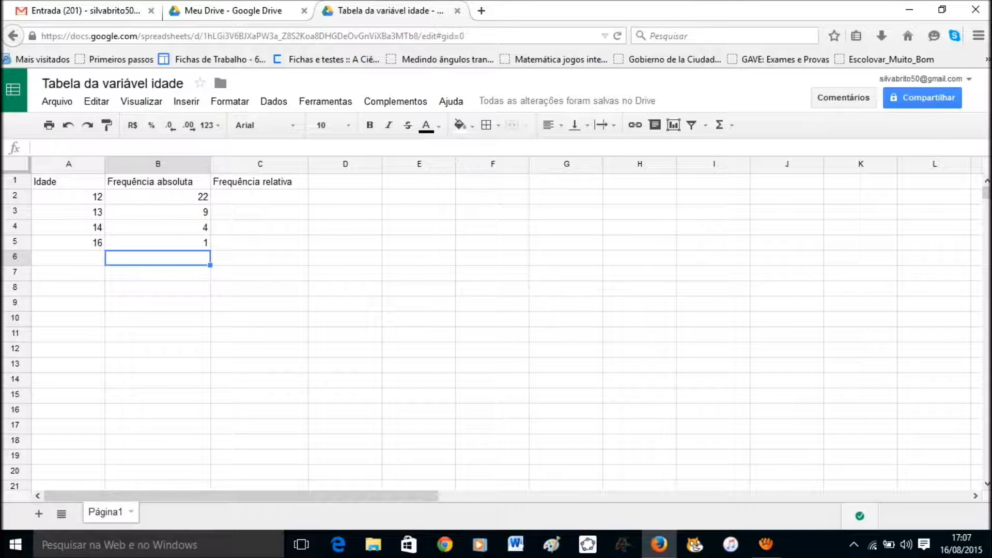
Label cell A6 as SOMA.
{"action": "left_click", "coordinate": [68, 258]}
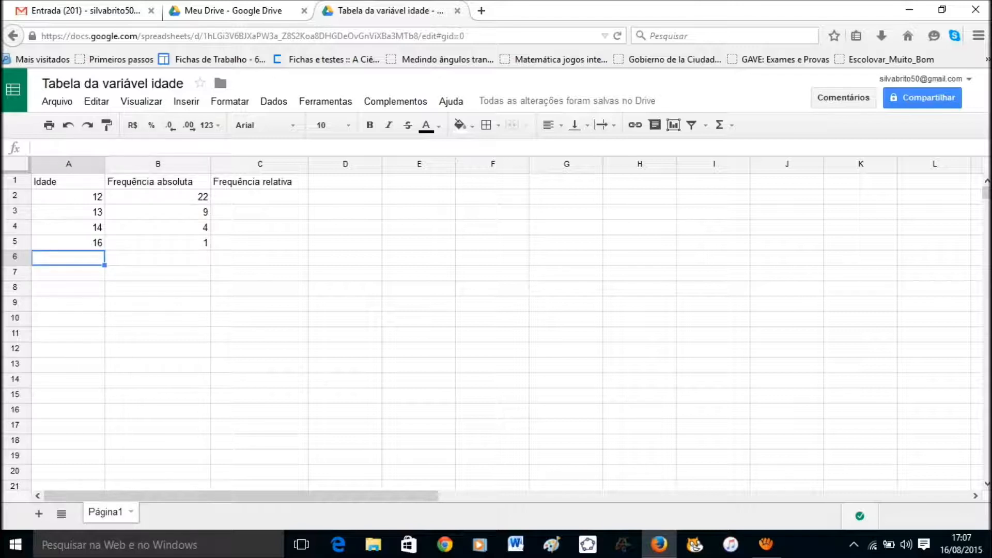
{"action": "type", "text": "SOMA"}
{"action": "key", "text": "Tab"}
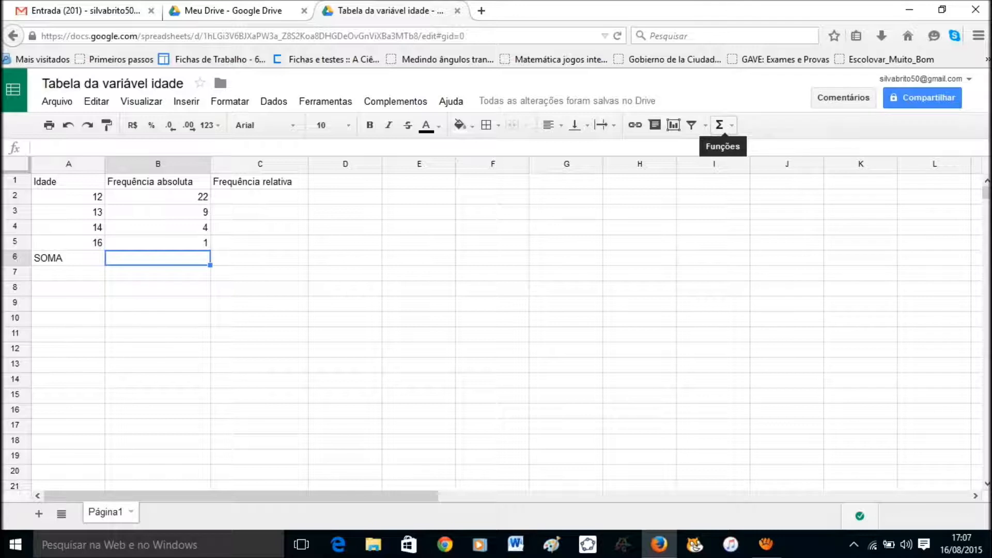
Total the absolute frequencies in B6 with =SUM(B2:B5), giving 36.
{"action": "left_click", "coordinate": [720, 125]}
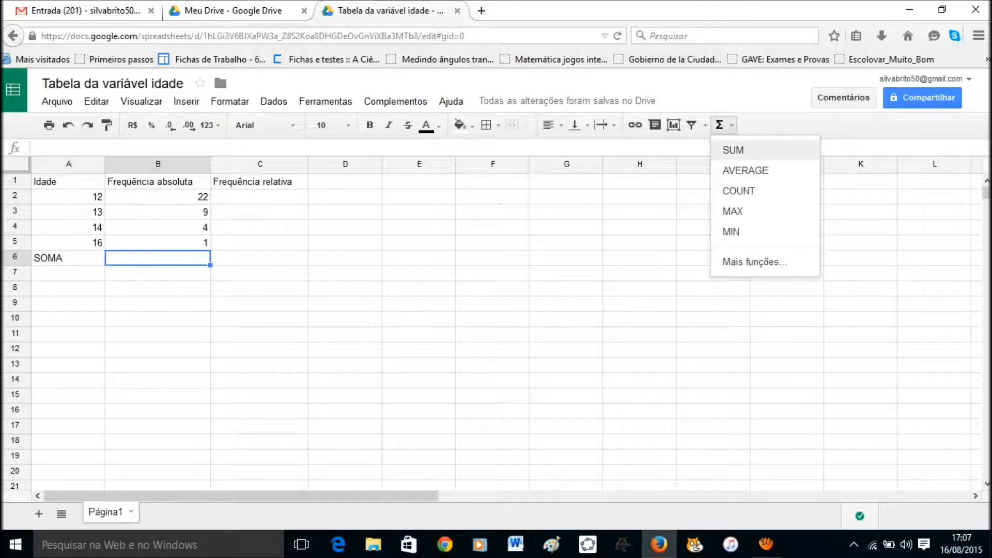
{"action": "left_click", "coordinate": [733, 150]}
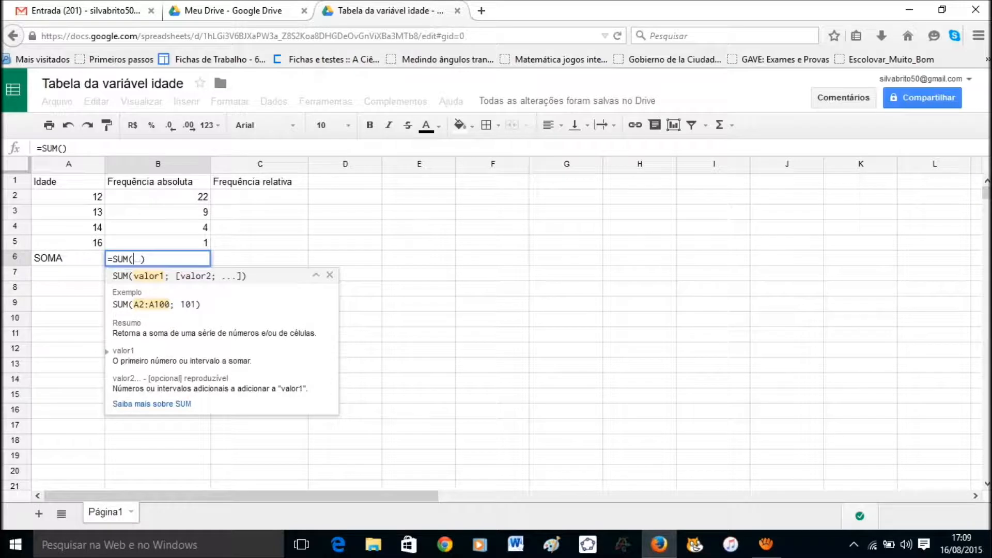
{"action": "type", "text": "B2"}
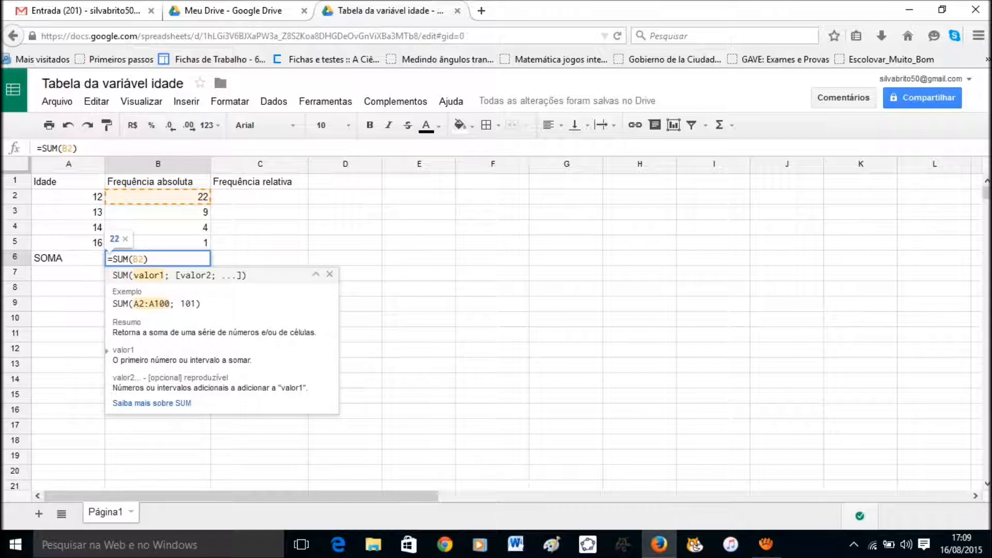
{"action": "type", "text": ":"}
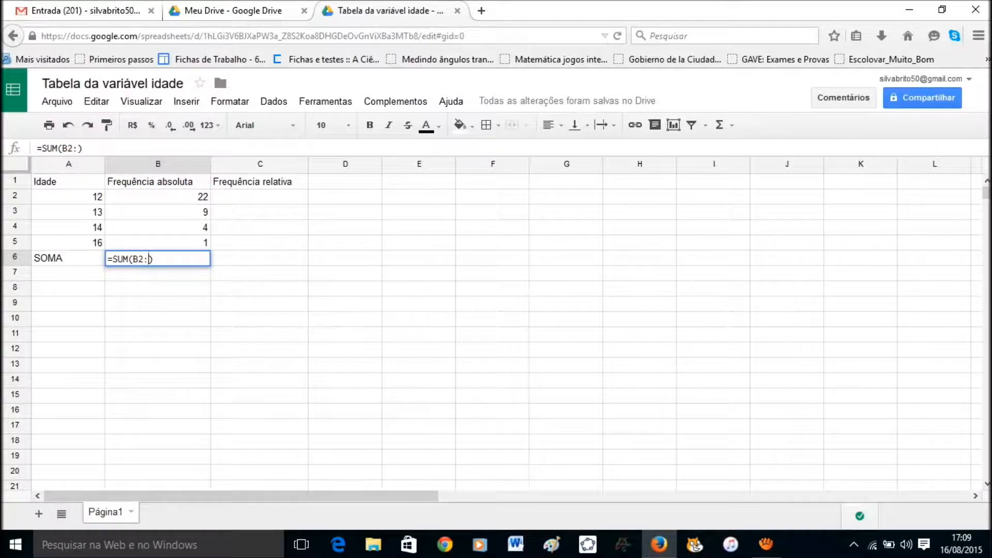
{"action": "type", "text": "B"}
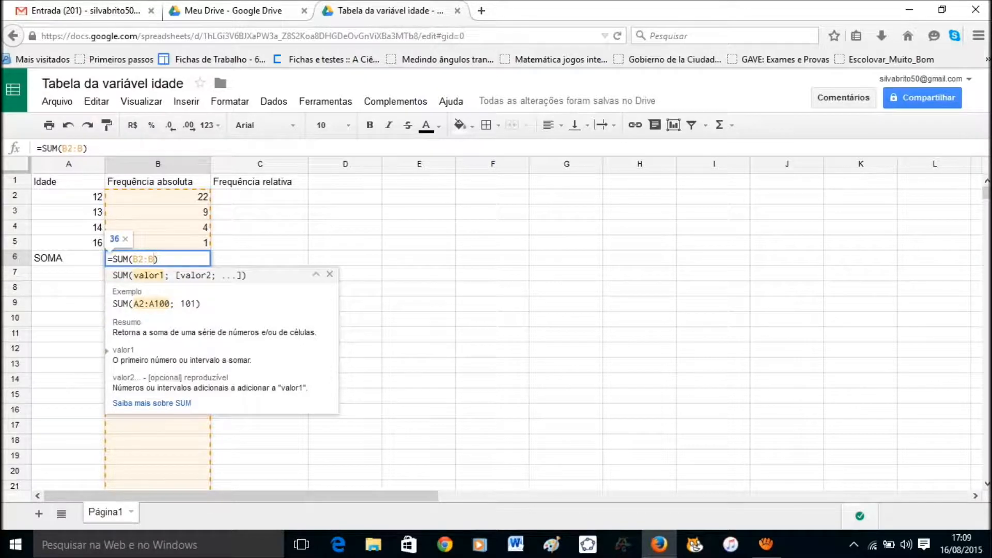
{"action": "type", "text": "5"}
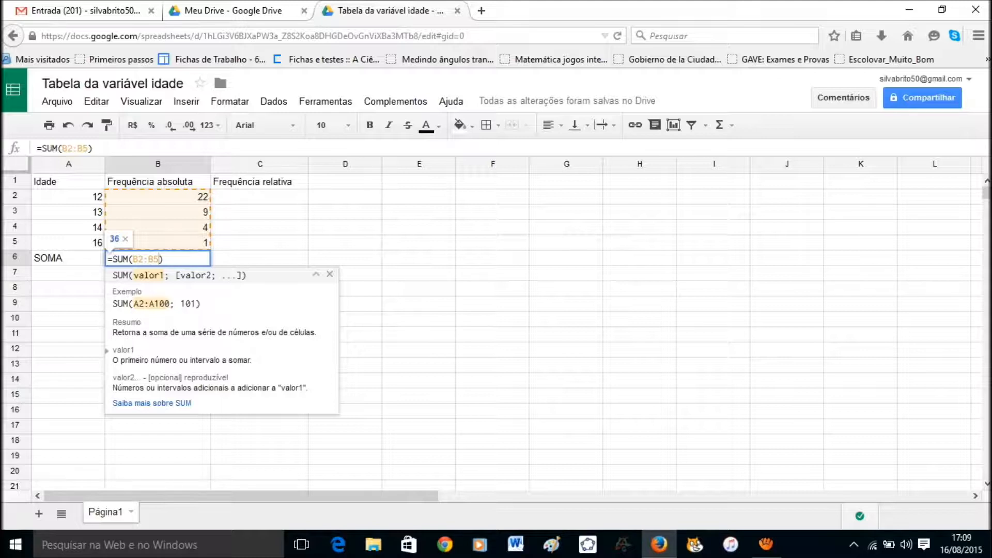
{"action": "key", "text": "Return"}
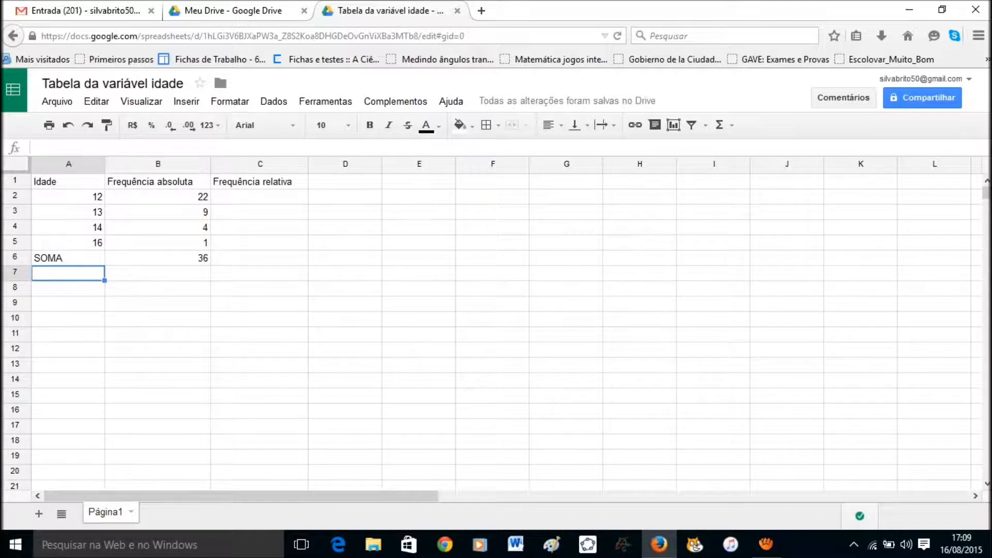
Enter =B2/36 in C2 and =B3/36 in C3, then select C2:C3.
{"action": "left_click", "coordinate": [259, 196]}
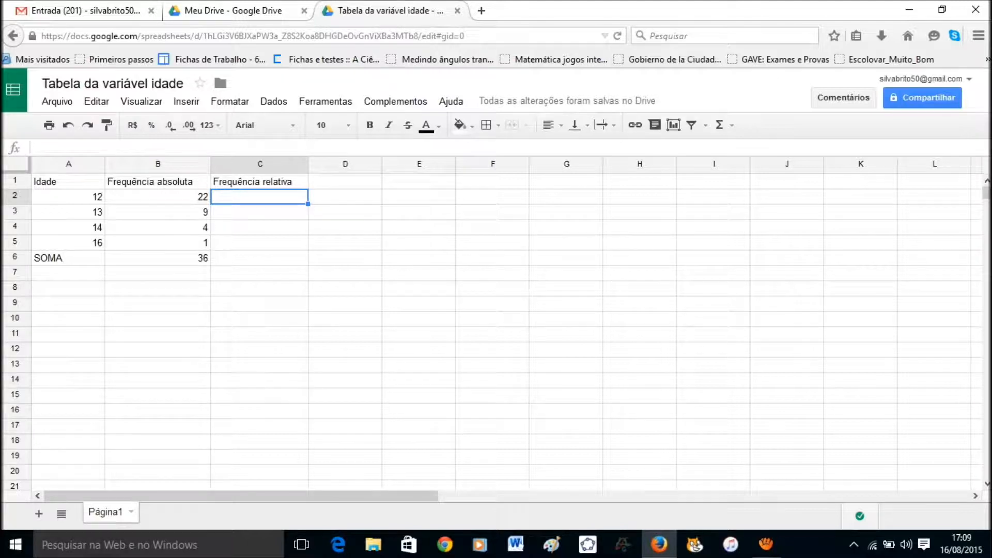
{"action": "type", "text": "="}
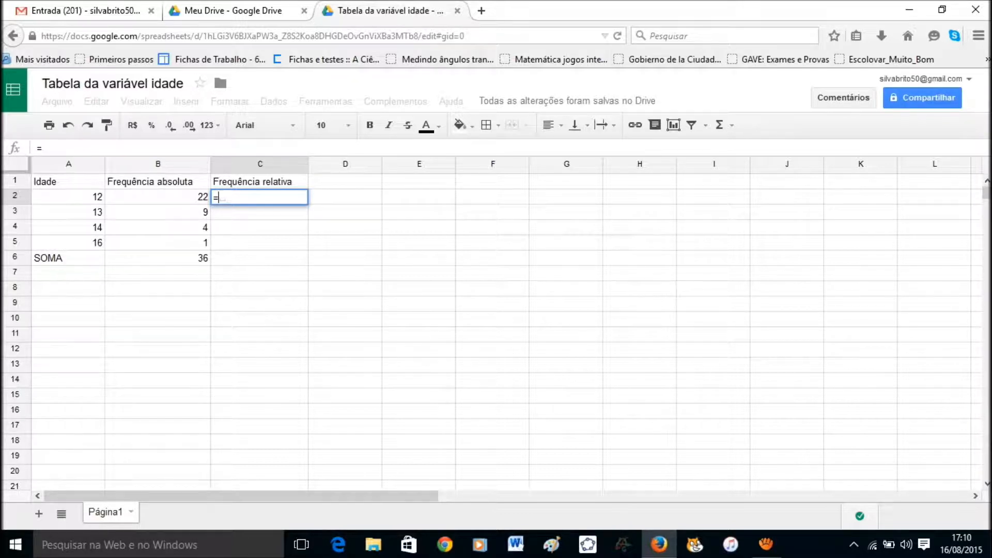
{"action": "type", "text": "B2"}
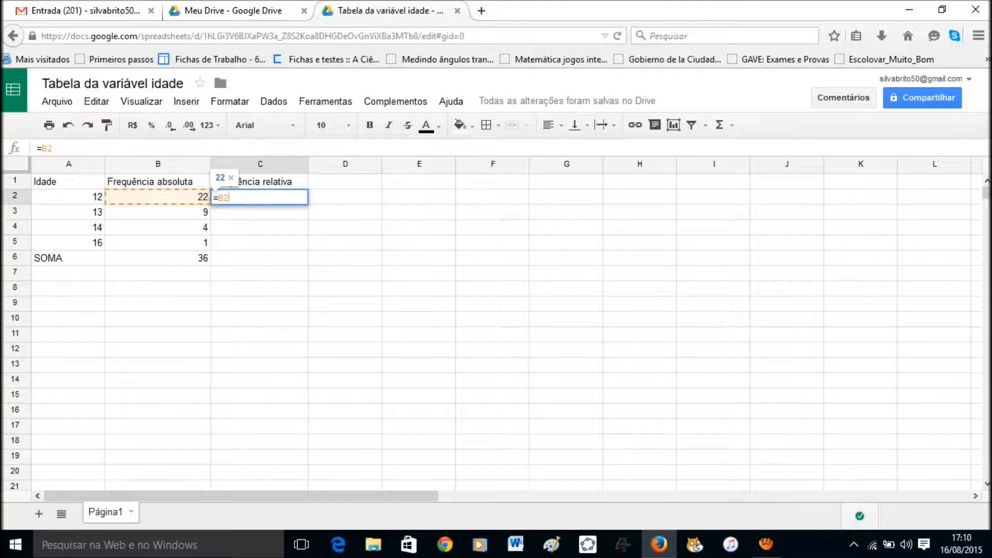
{"action": "type", "text": "/"}
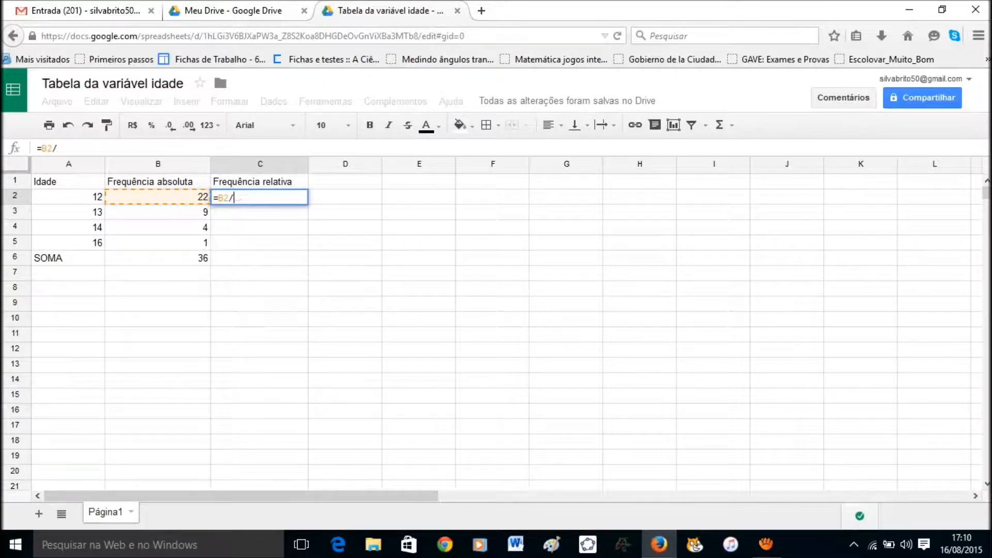
{"action": "type", "text": "36"}
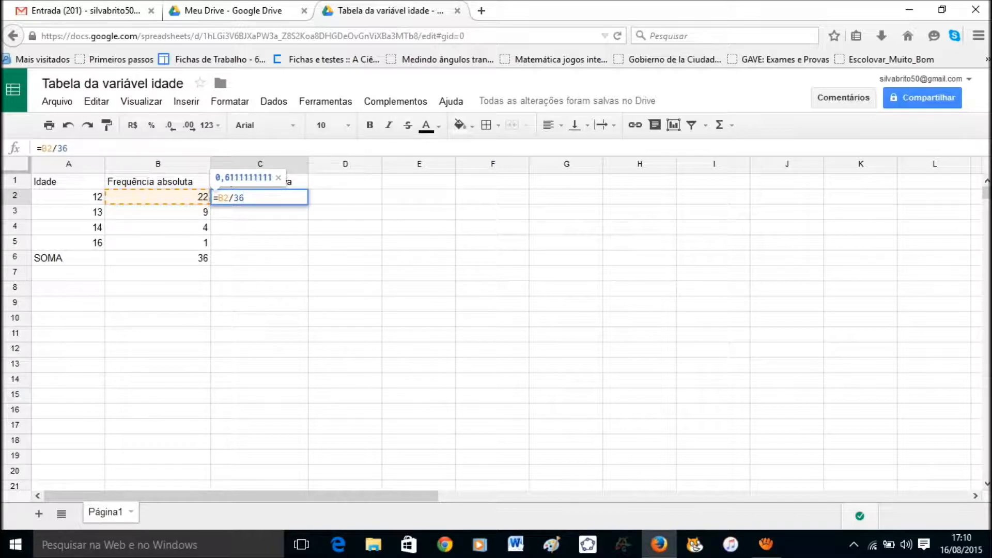
{"action": "key", "text": "Return"}
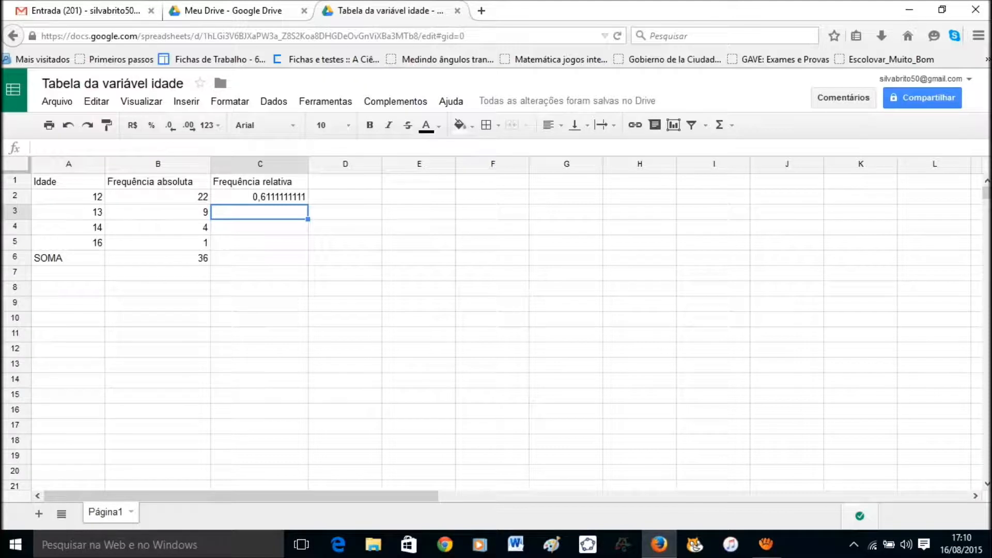
{"action": "type", "text": "="}
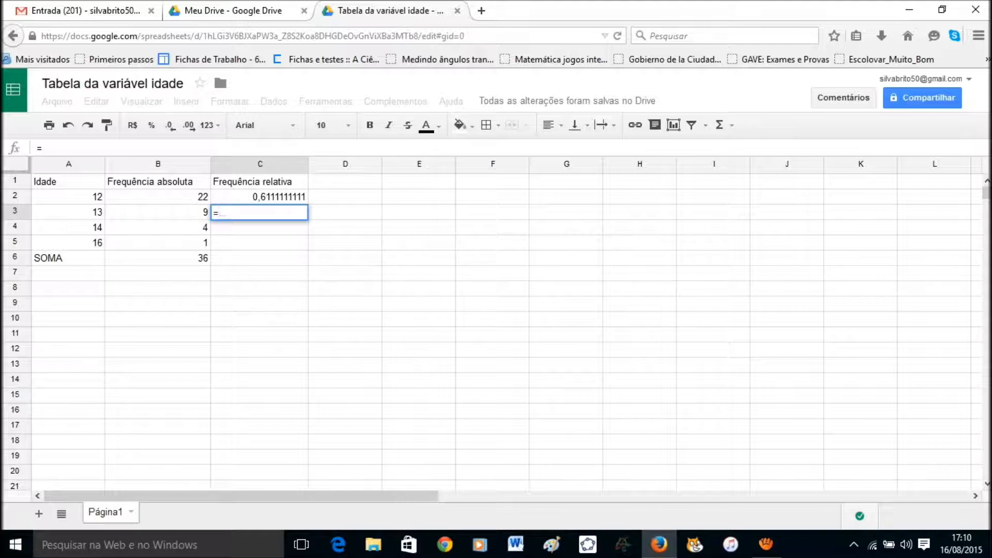
{"action": "type", "text": "B3"}
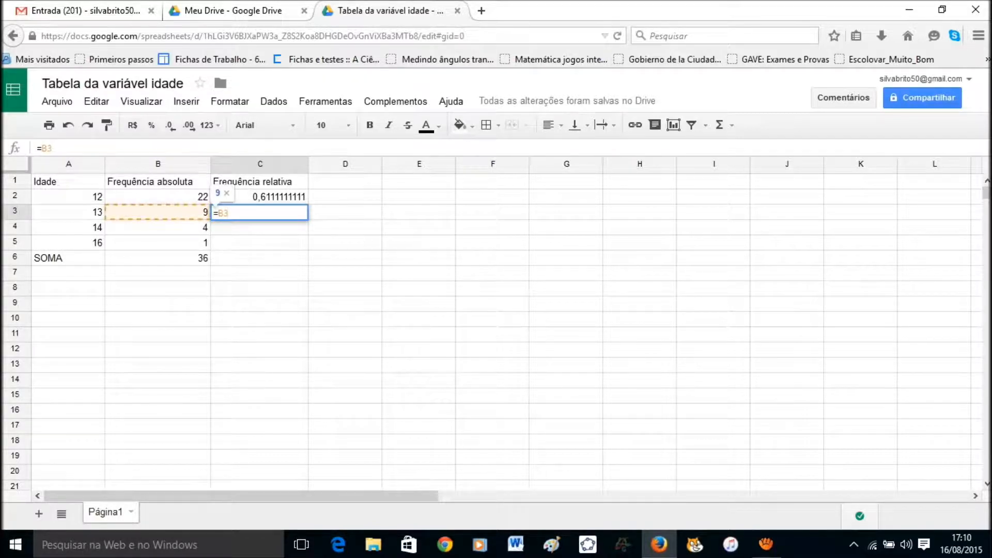
{"action": "type", "text": "/36"}
{"action": "key", "text": "Return"}
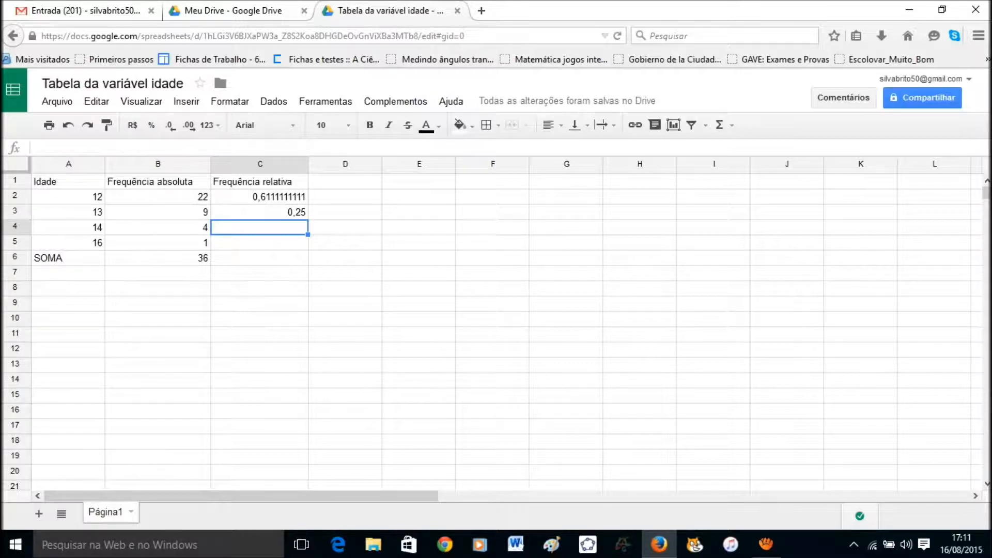
{"action": "left_click", "coordinate": [260, 197]}
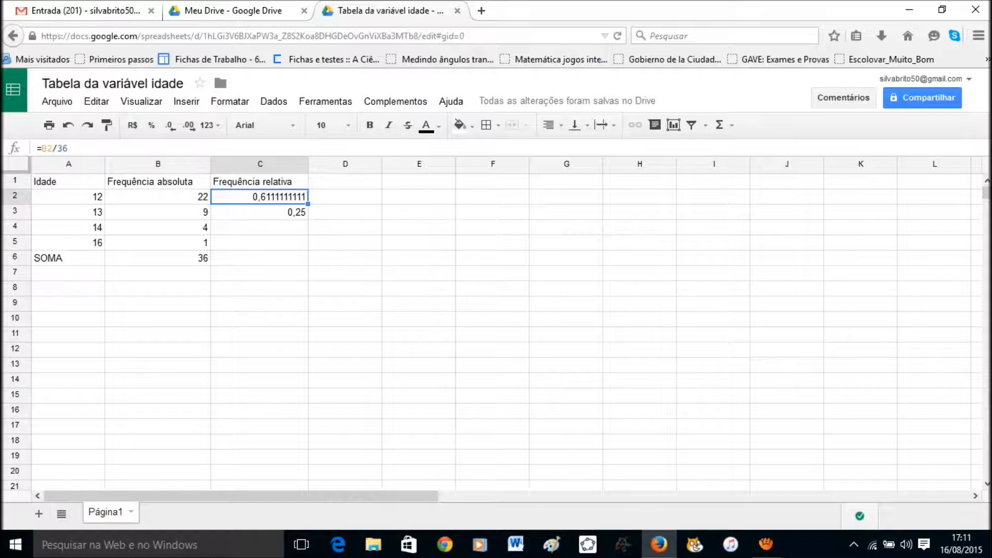
{"action": "key", "text": "shift+Down"}
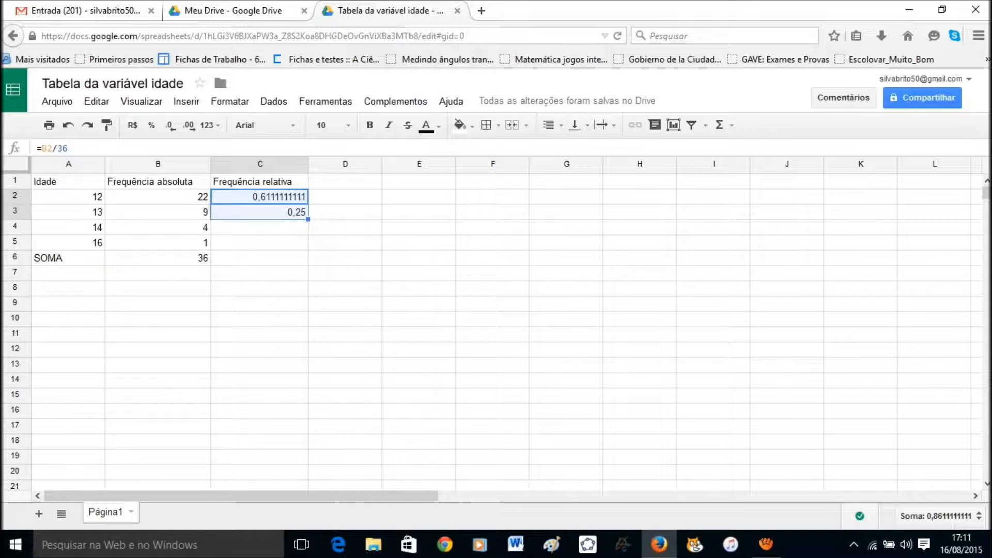
Fill the relative-frequency formulas down to C5 and format them as one-decimal percentages.
{"action": "left_click_drag", "start_coordinate": [308, 219], "coordinate": [308, 234]}
{"action": "left_click_drag", "start_coordinate": [308, 248], "coordinate": [308, 250]}
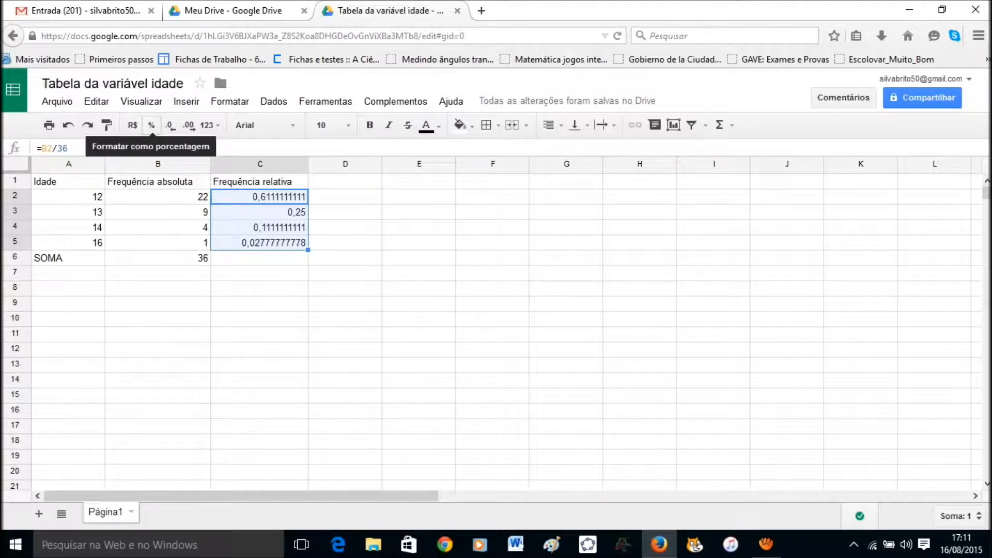
{"action": "left_click", "coordinate": [152, 125]}
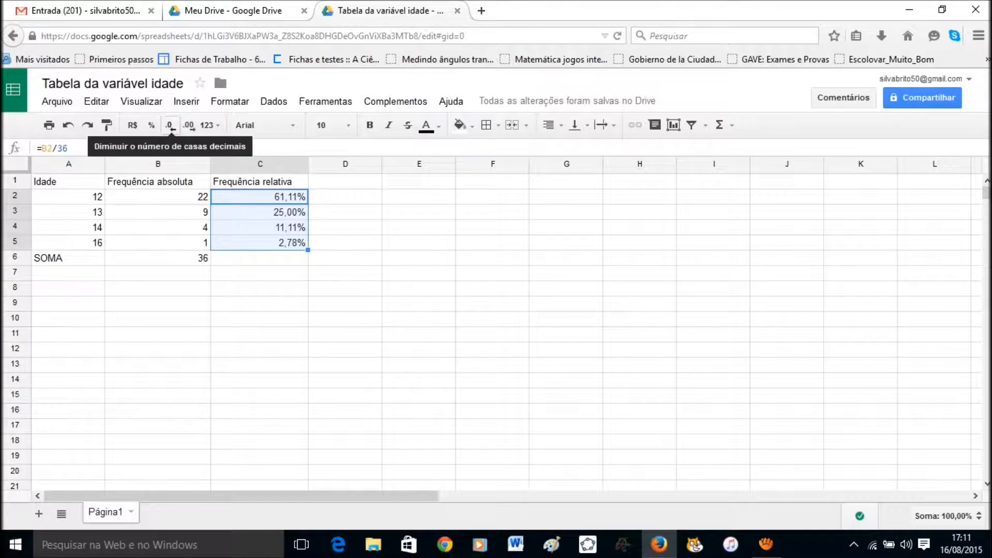
{"action": "left_click", "coordinate": [170, 125]}
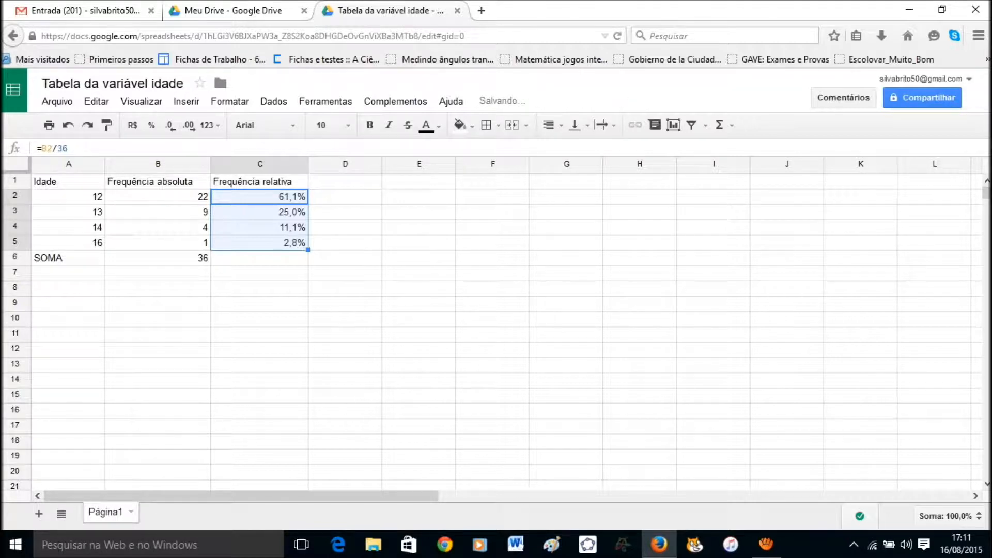
{"action": "left_click", "coordinate": [259, 259]}
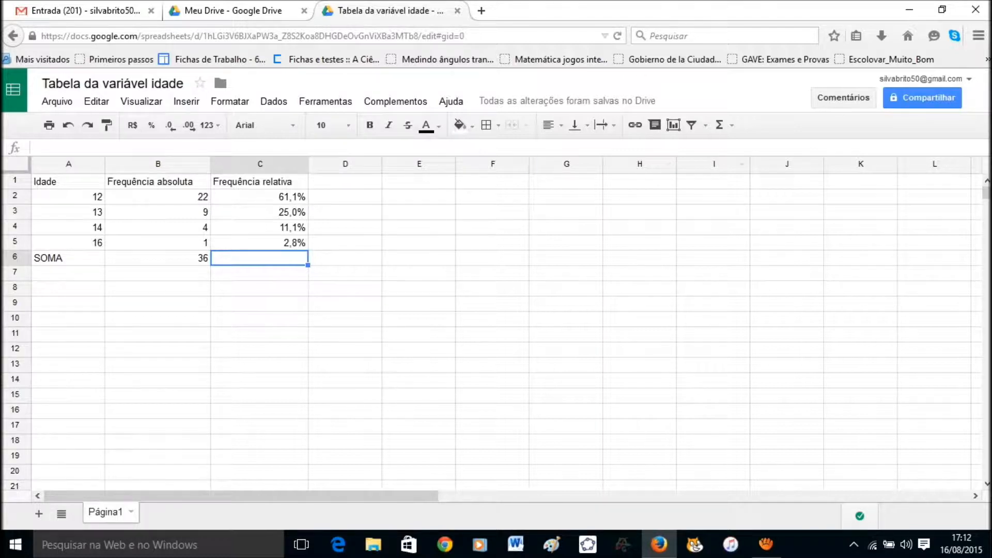
Sum the relative frequencies in C6 with =SUM(C2:C5), giving 100,0%.
{"action": "left_click", "coordinate": [719, 125]}
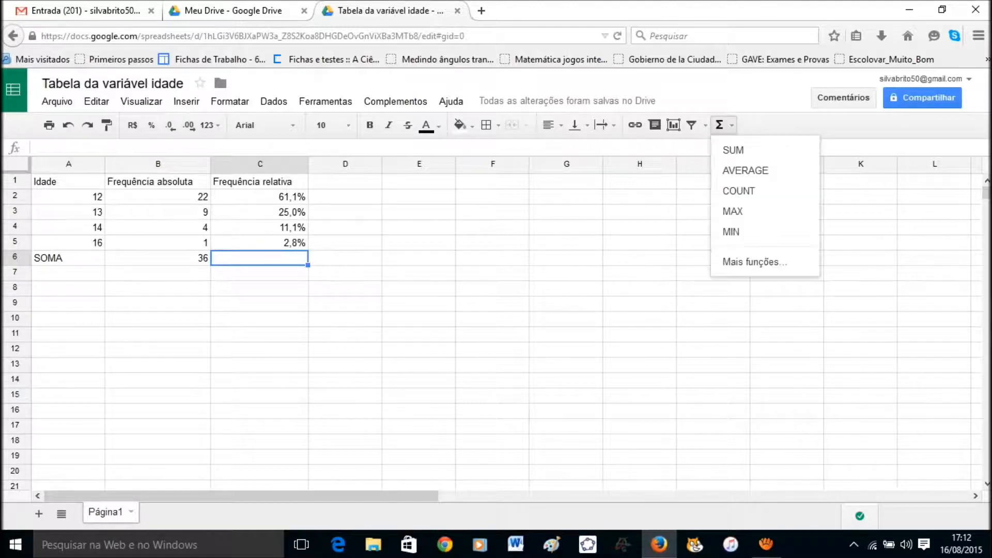
{"action": "left_click", "coordinate": [734, 148]}
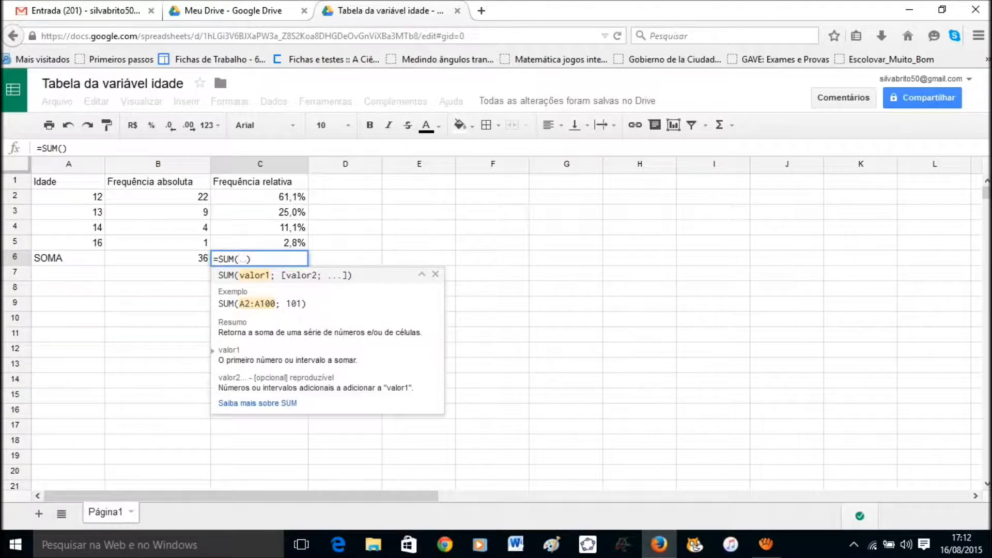
{"action": "type", "text": "C"}
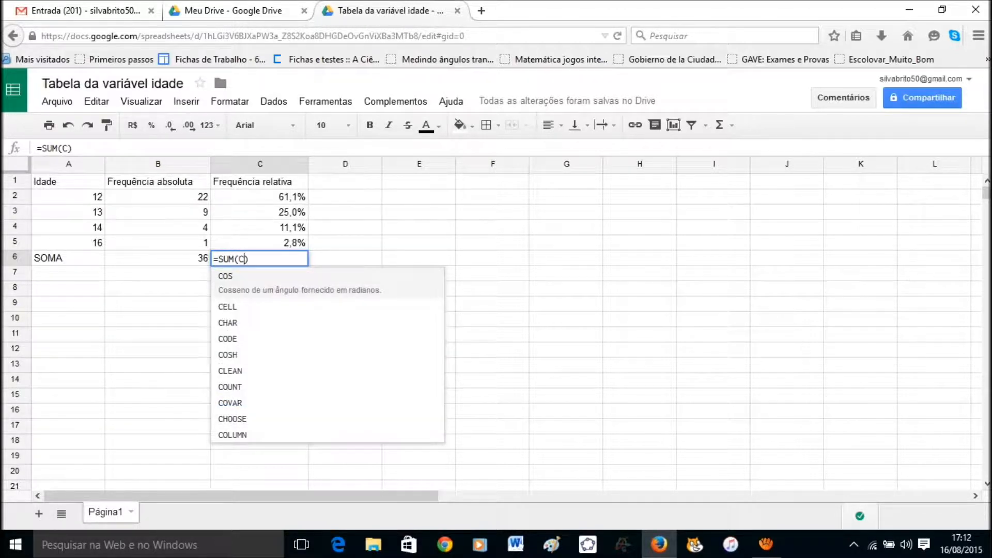
{"action": "type", "text": "2"}
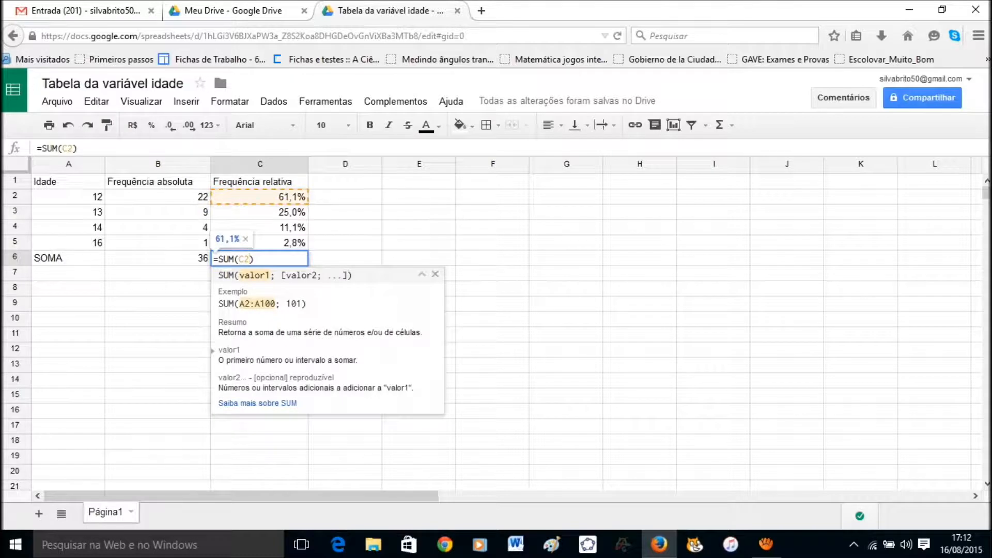
{"action": "type", "text": ":"}
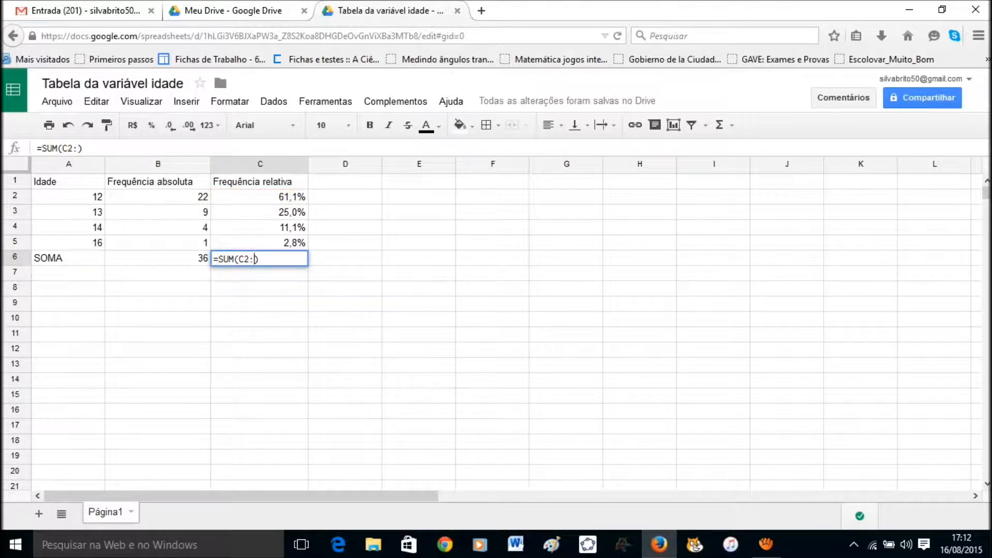
{"action": "type", "text": "C"}
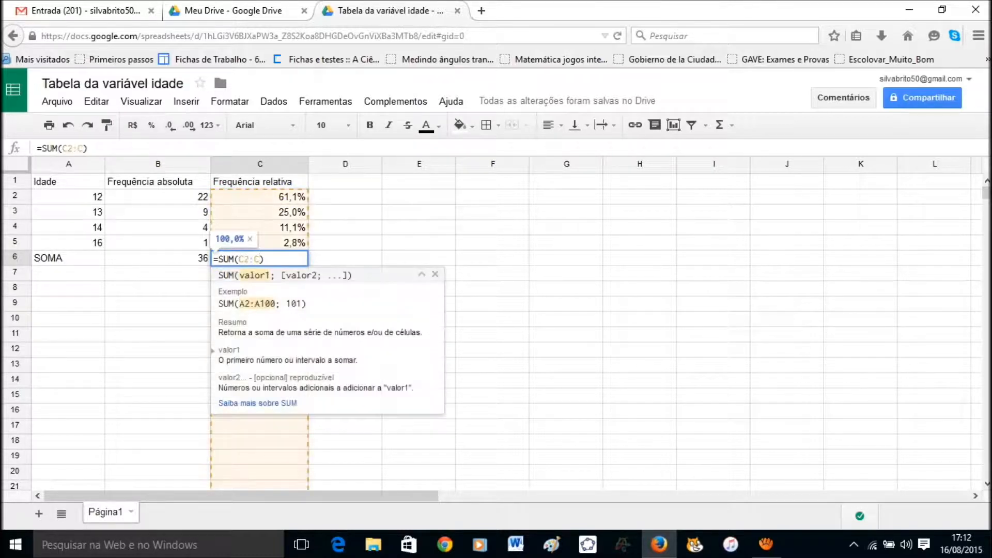
{"action": "type", "text": "5"}
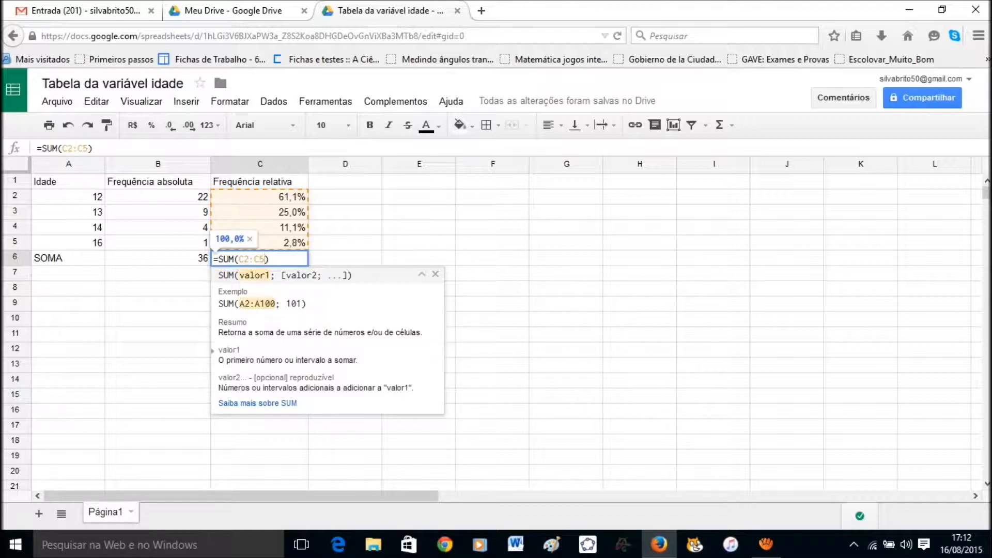
{"action": "key", "text": "Return"}
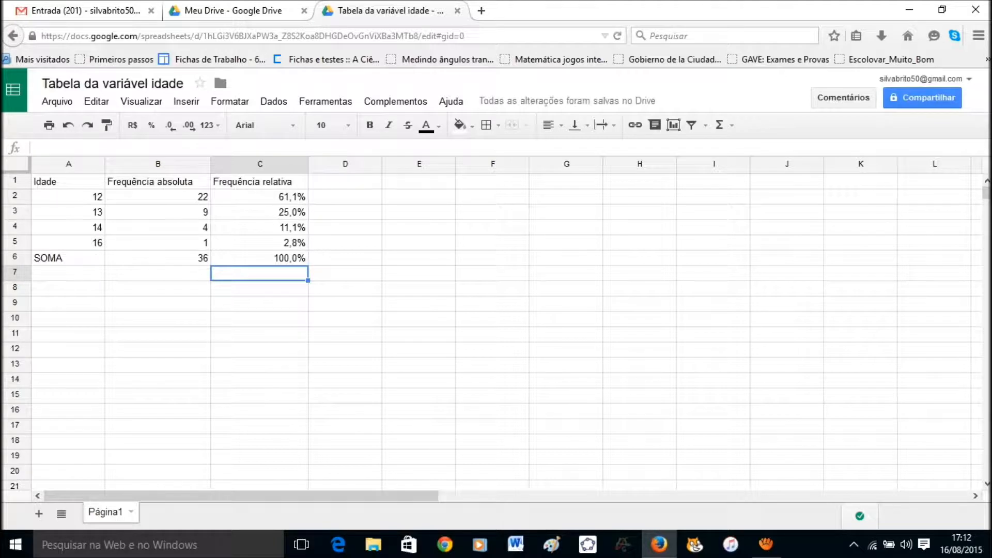
Select the whole frequency table, A1:C6.
{"action": "left_click", "coordinate": [68, 181]}
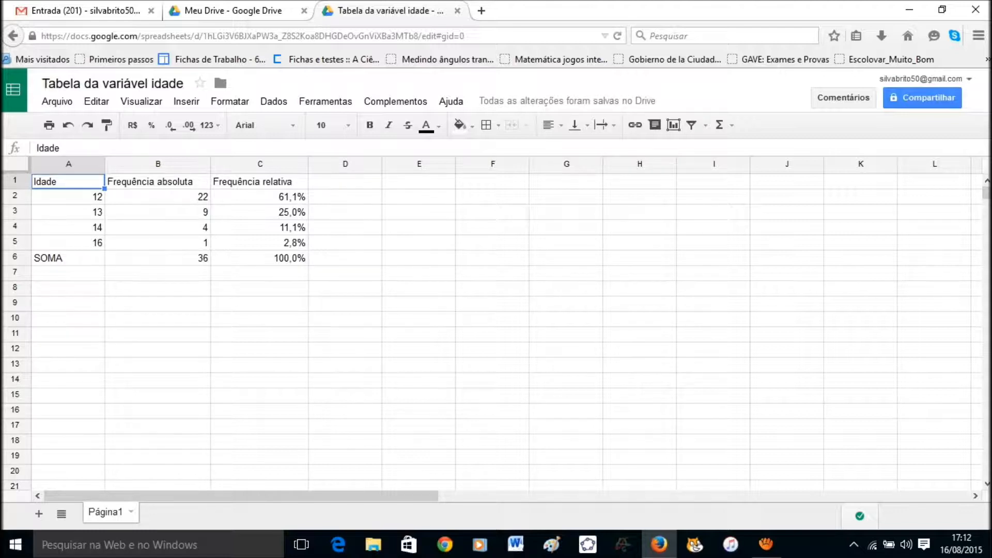
{"action": "key", "text": "shift+Right"}
{"action": "key", "text": "shift+Right"}
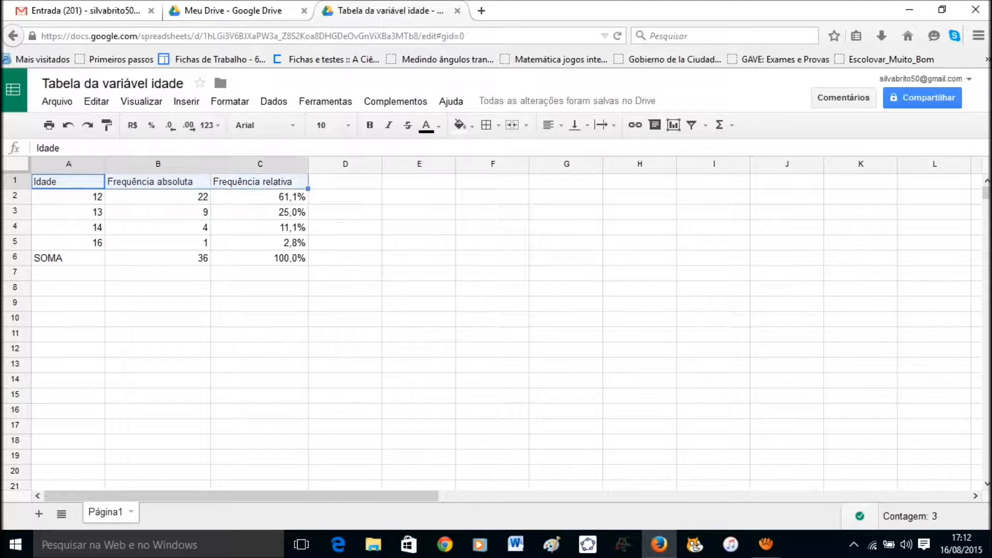
{"action": "key", "text": "shift+Down"}
{"action": "key", "text": "shift+Down"}
{"action": "key", "text": "shift+Down"}
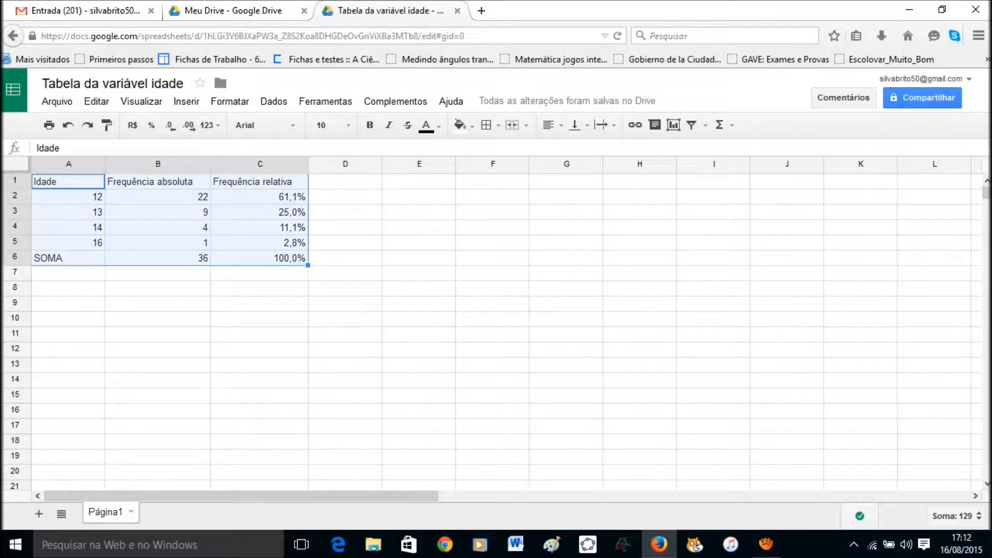
Apply all borders to every cell of the table A1:C6.
{"action": "left_click", "coordinate": [486, 125]}
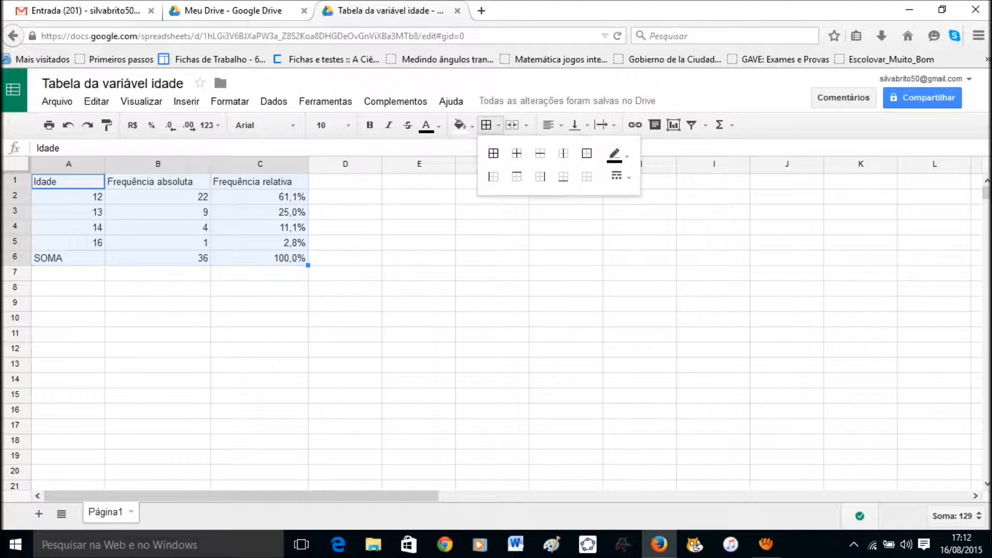
{"action": "left_click", "coordinate": [487, 125]}
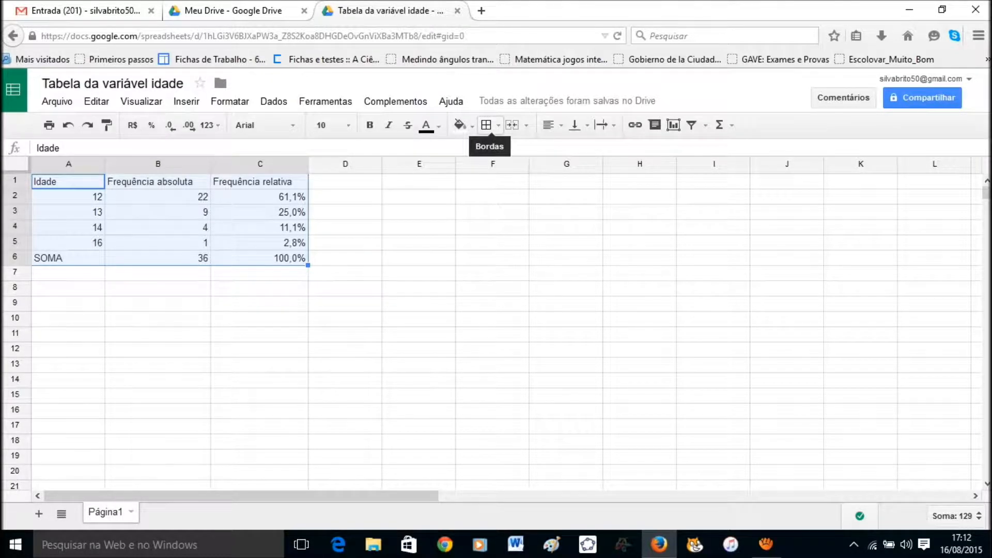
{"action": "left_click", "coordinate": [486, 125]}
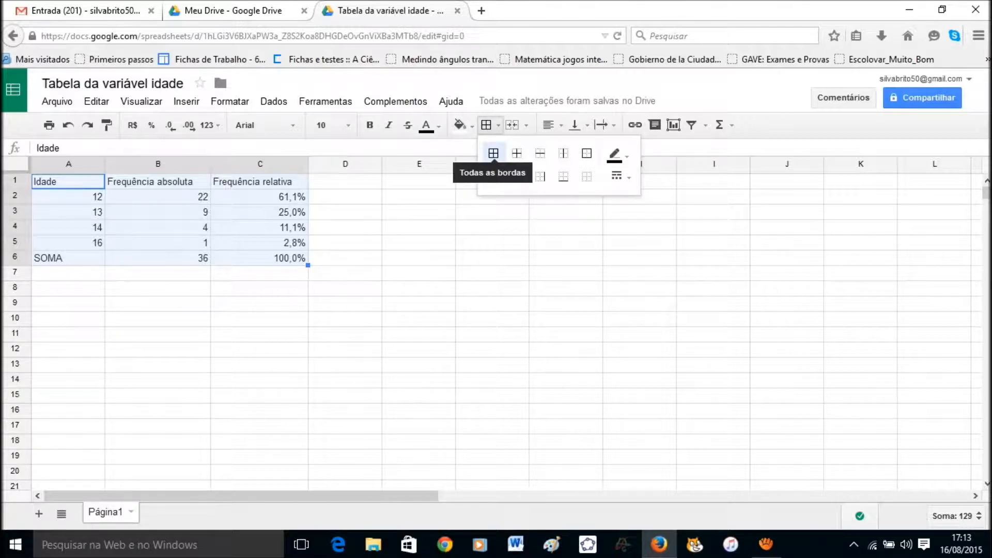
{"action": "left_click", "coordinate": [493, 152]}
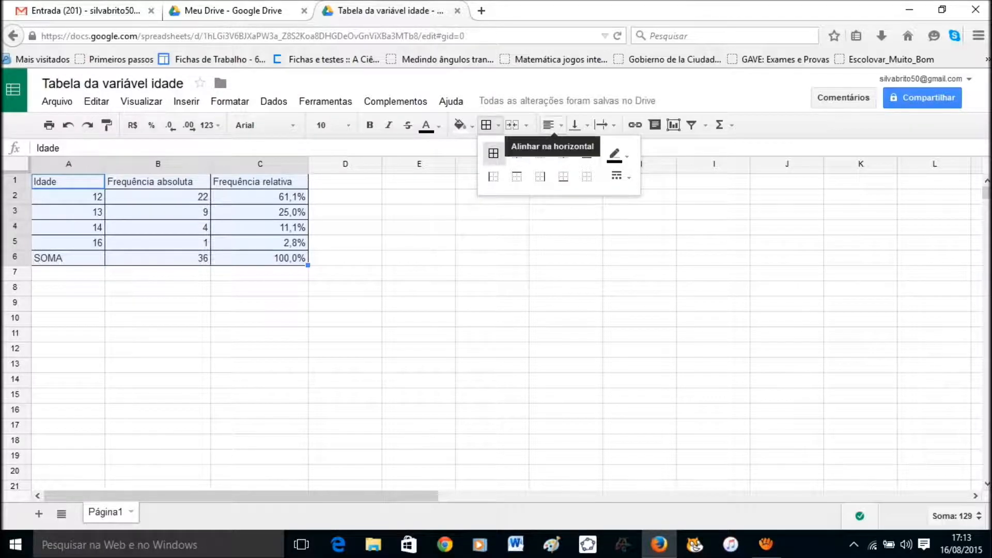
Centre the table contents horizontally within their cells.
{"action": "left_click", "coordinate": [549, 124]}
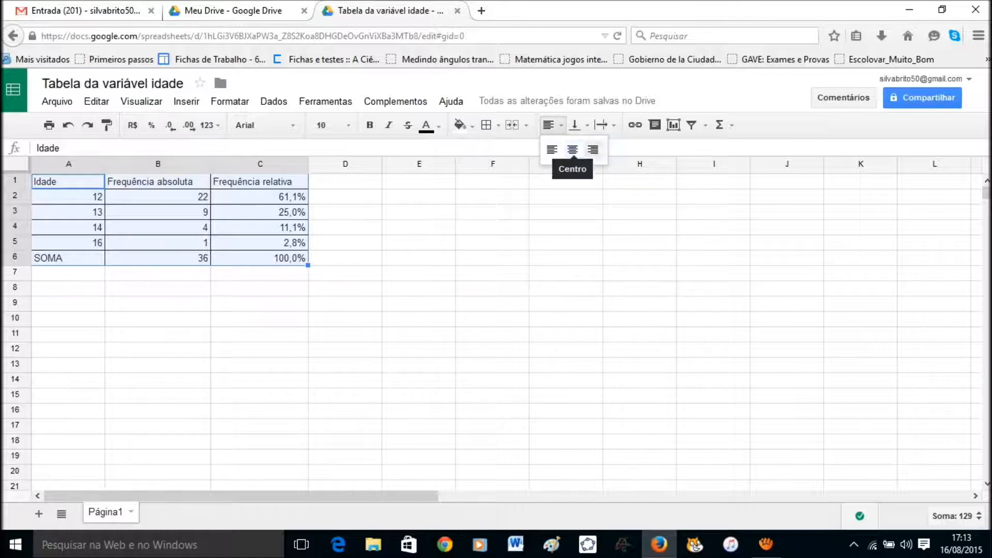
{"action": "left_click", "coordinate": [573, 149]}
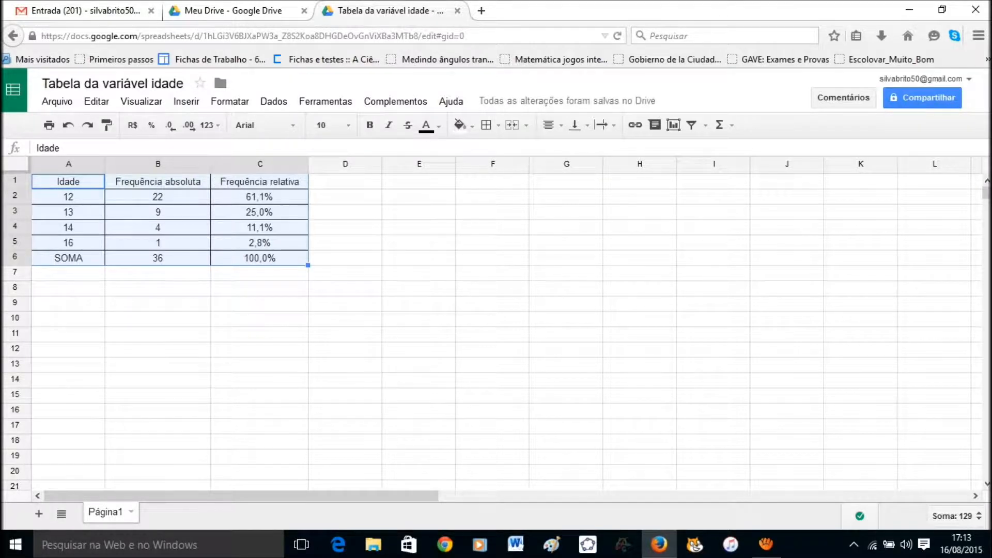
{"action": "left_click", "coordinate": [260, 319]}
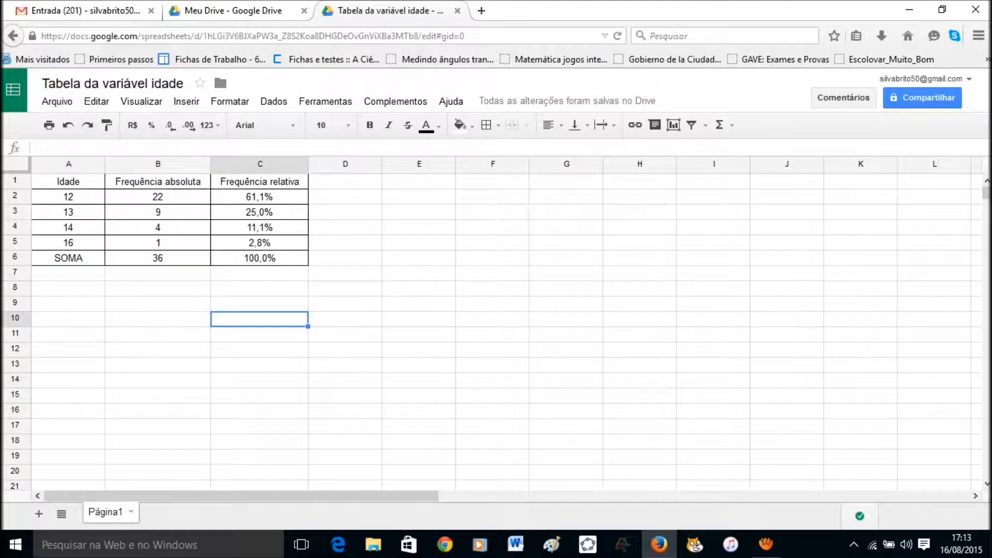
{"action": "left_click", "coordinate": [68, 182]}
Bold the header row and the totals row cells SOMA, 36 and 100,0%.
{"action": "key", "text": "shift+Right"}
{"action": "key", "text": "shift+Right"}
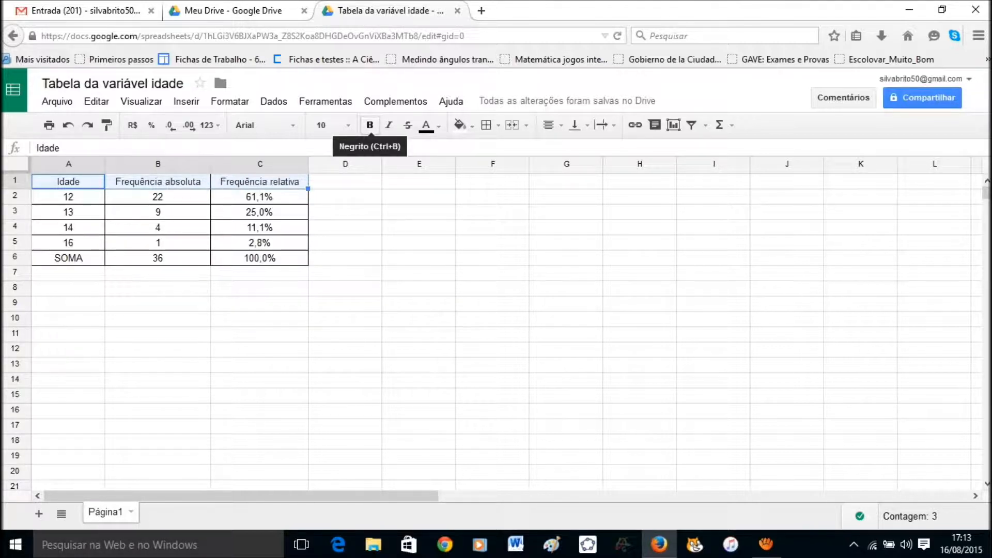
{"action": "left_click", "coordinate": [370, 125]}
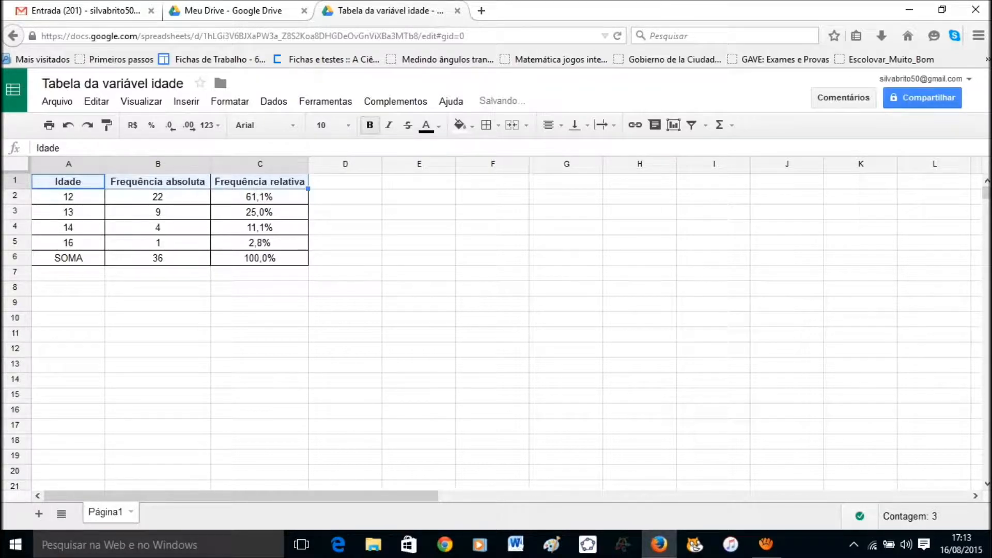
{"action": "left_click", "coordinate": [68, 258]}
{"action": "key", "text": "ctrl+b"}
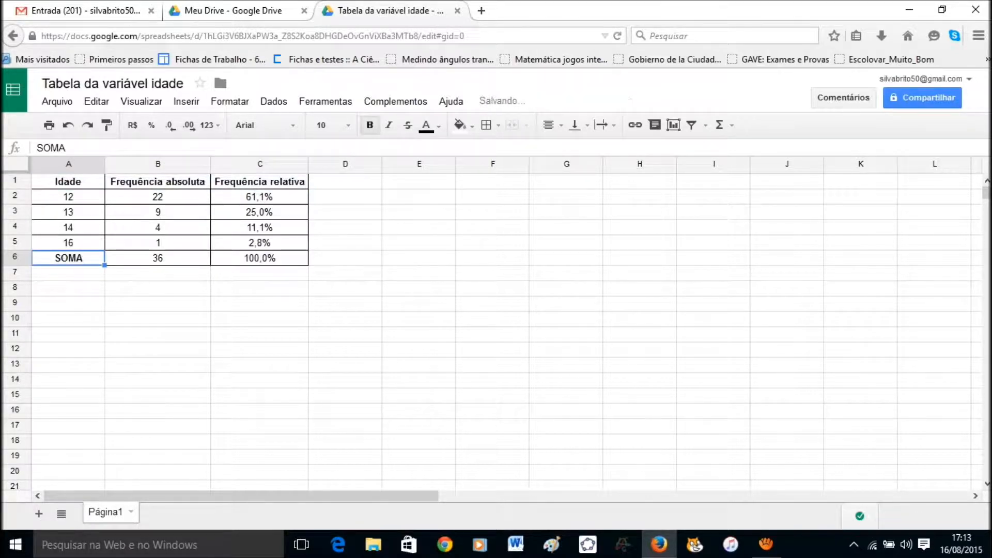
{"action": "left_click_drag", "start_coordinate": [157, 257], "coordinate": [260, 257]}
{"action": "key", "text": "ctrl+b"}
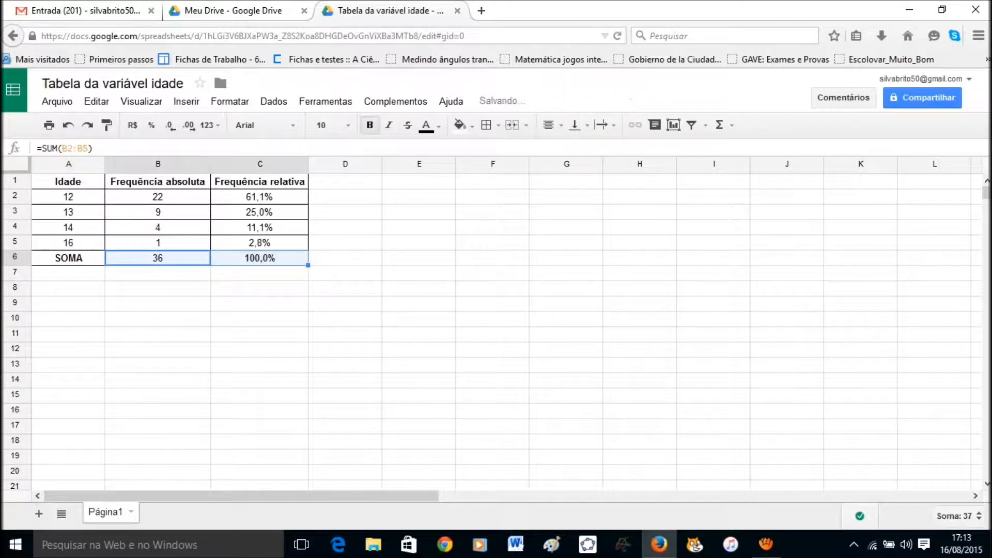
{"action": "left_click", "coordinate": [68, 182]}
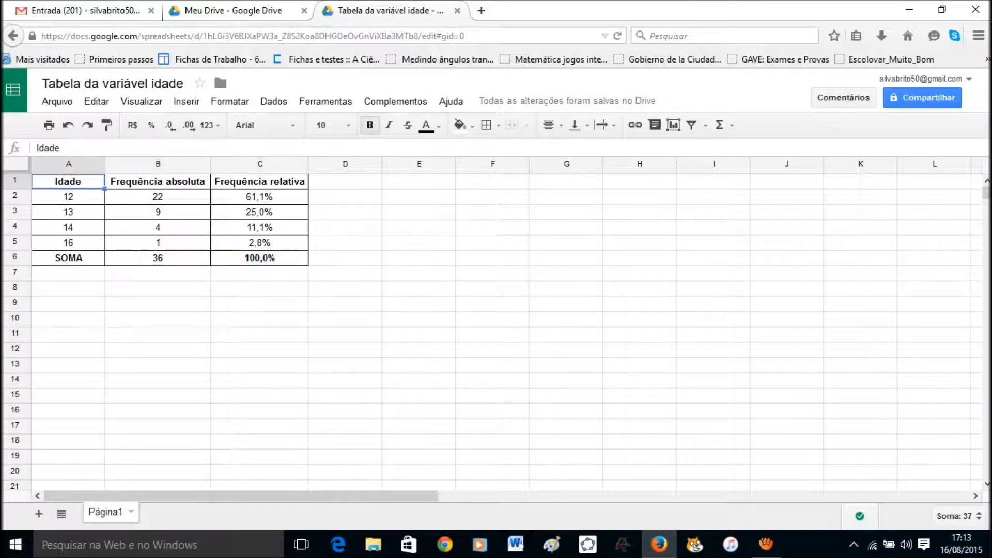
{"action": "left_click_drag", "start_coordinate": [68, 181], "coordinate": [260, 181]}
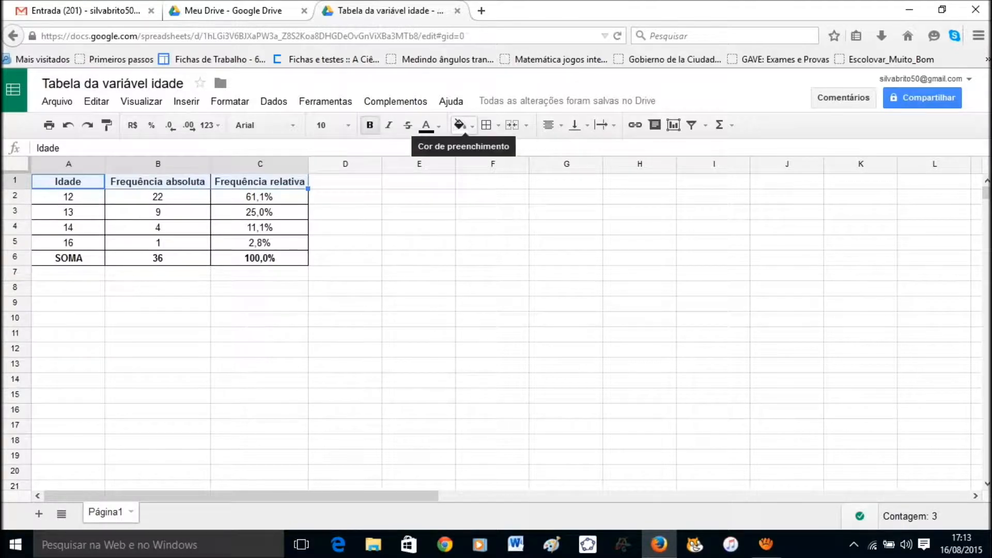
Fill the header row light grey, undoing a trial grey fill on the age column.
{"action": "left_click", "coordinate": [459, 125]}
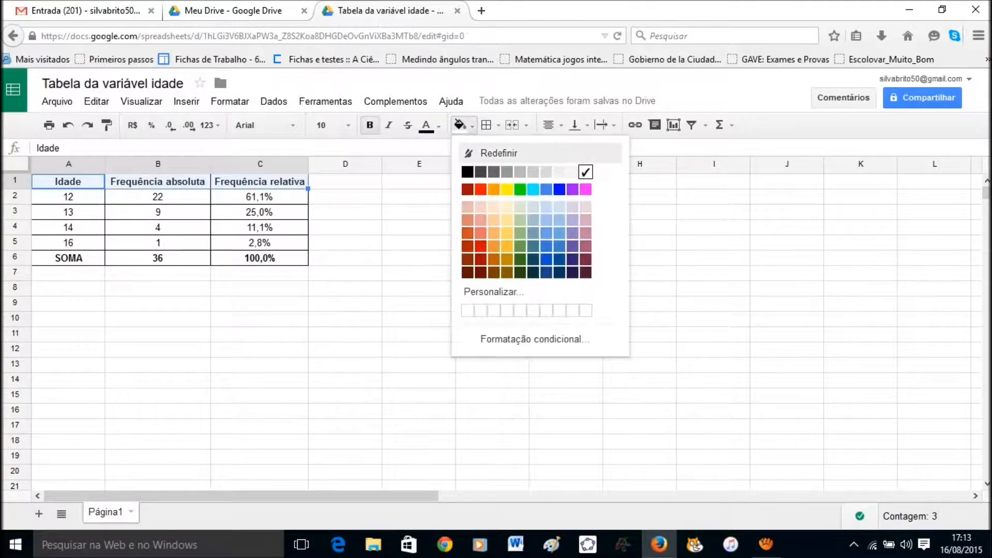
{"action": "left_click", "coordinate": [546, 172]}
{"action": "left_click", "coordinate": [419, 228]}
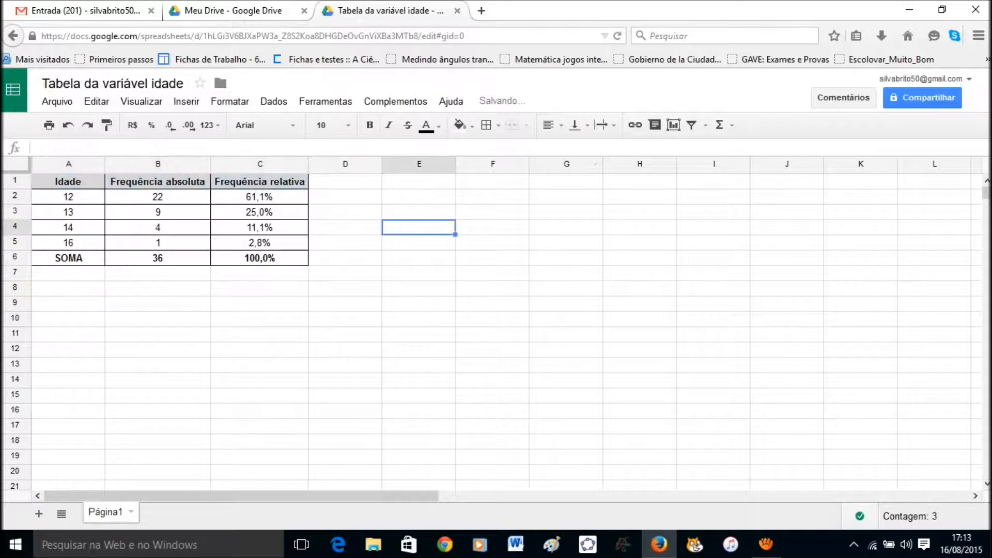
{"action": "left_click", "coordinate": [68, 197]}
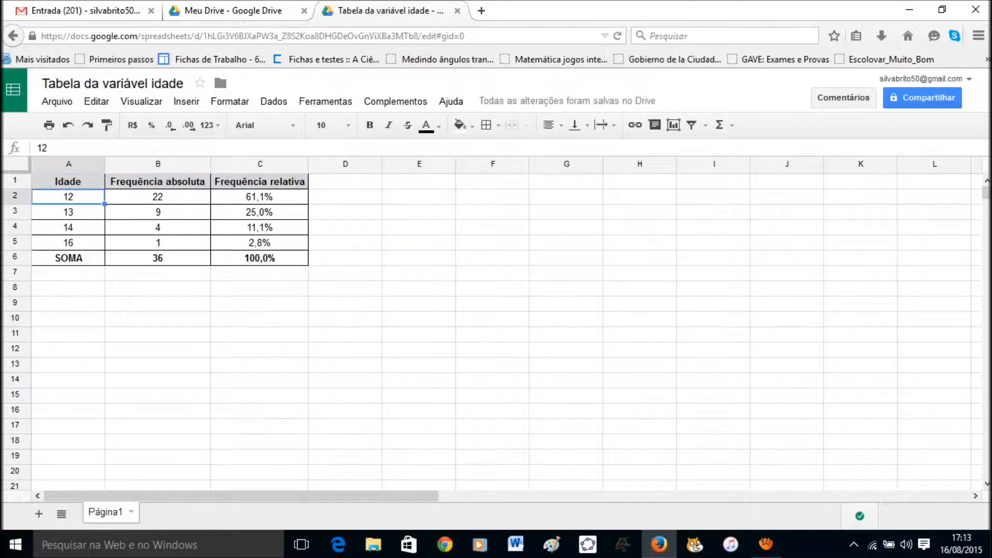
{"action": "left_click_drag", "start_coordinate": [68, 196], "coordinate": [69, 258]}
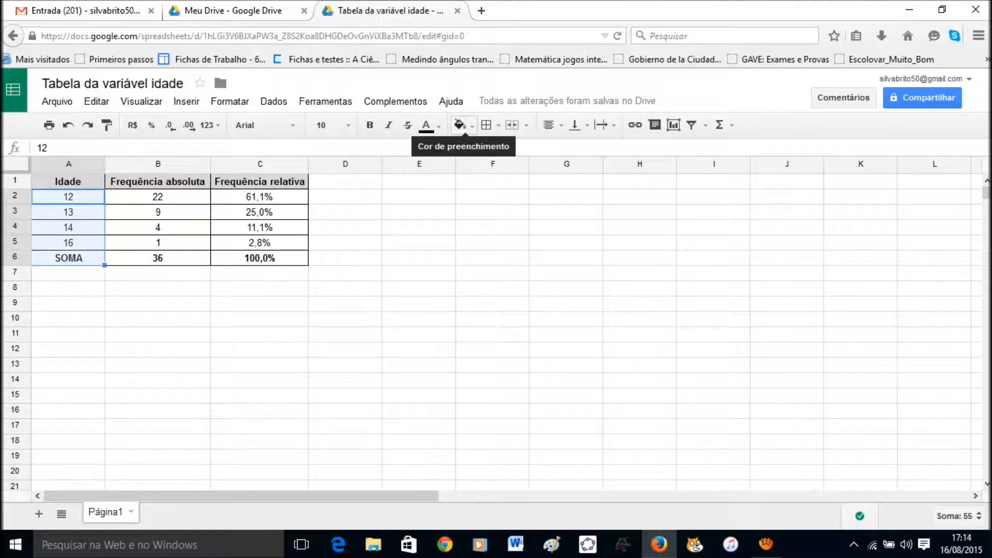
{"action": "left_click", "coordinate": [459, 125]}
{"action": "left_click", "coordinate": [546, 172]}
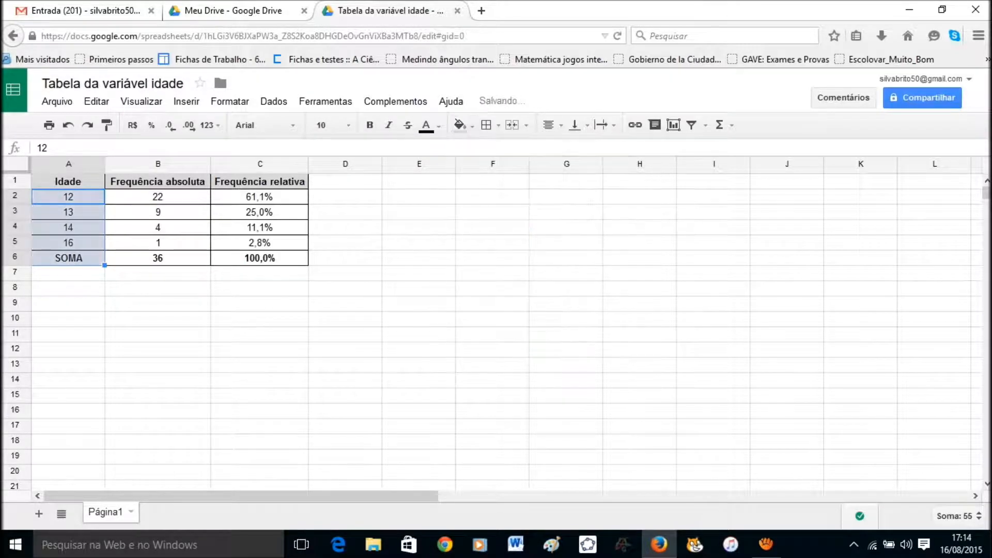
{"action": "left_click", "coordinate": [157, 288]}
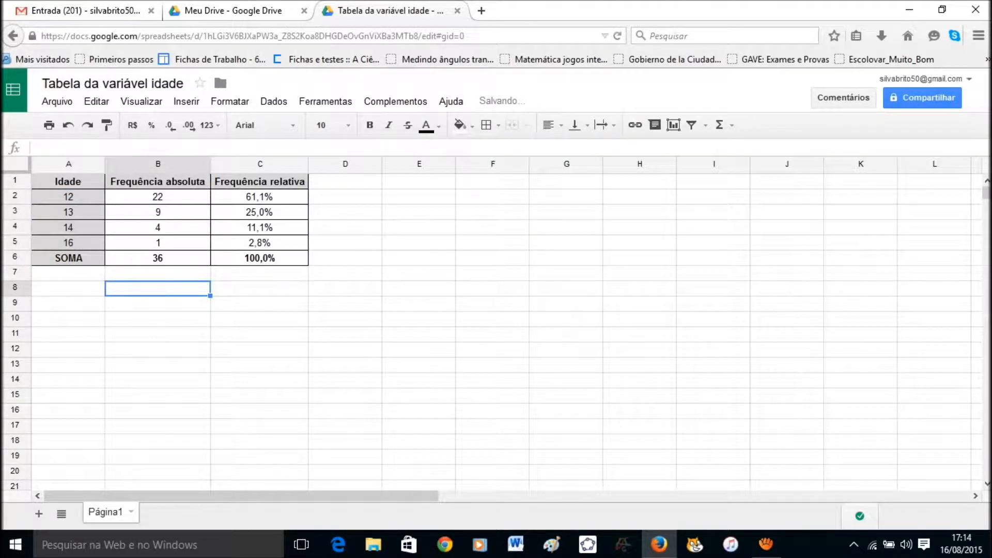
{"action": "key", "text": "ctrl+z"}
Fill the totals 36 and 100,0% light grey, then select the whole table A1:C6.
{"action": "left_click", "coordinate": [69, 258]}
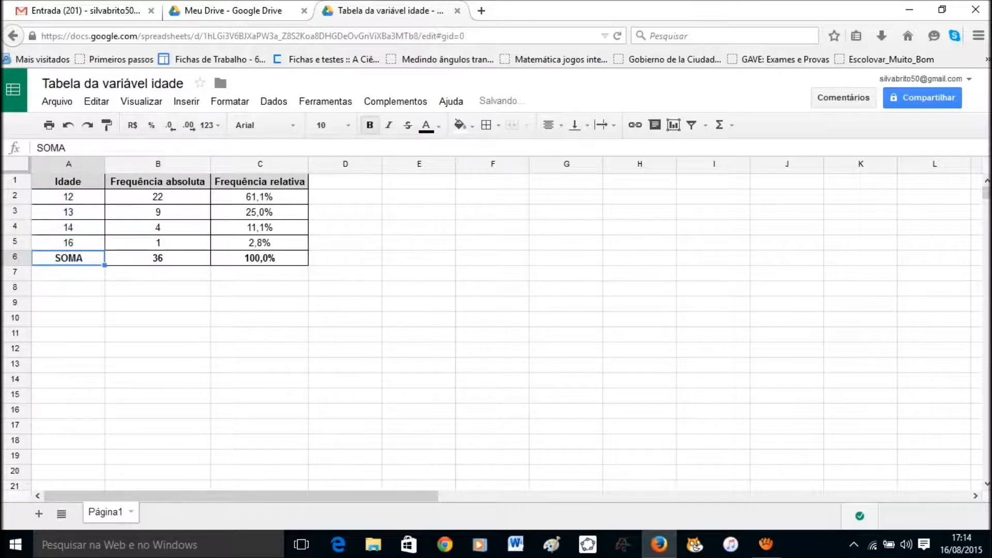
{"action": "key", "text": "shift+Right"}
{"action": "key", "text": "shift+Right"}
{"action": "left_click_drag", "start_coordinate": [158, 258], "coordinate": [260, 258]}
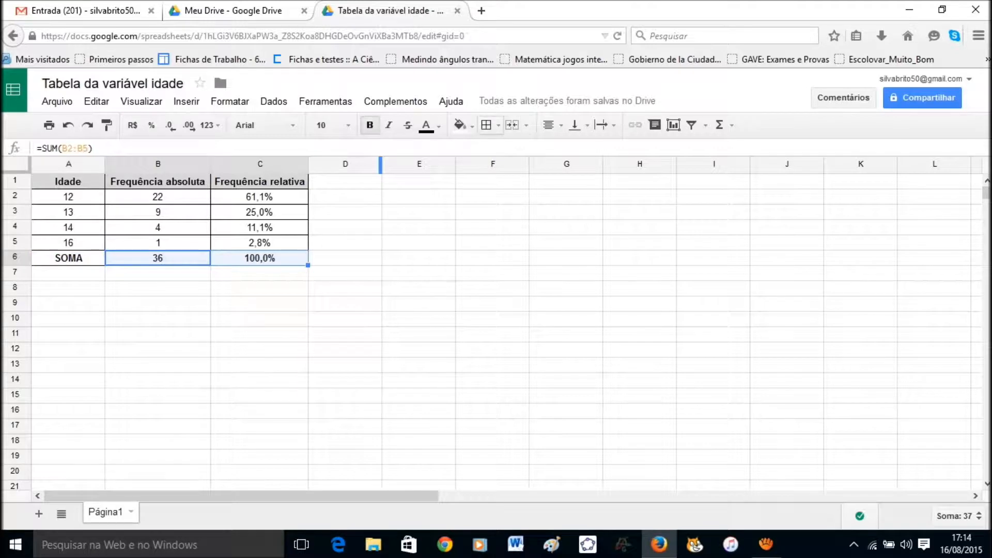
{"action": "left_click", "coordinate": [459, 125]}
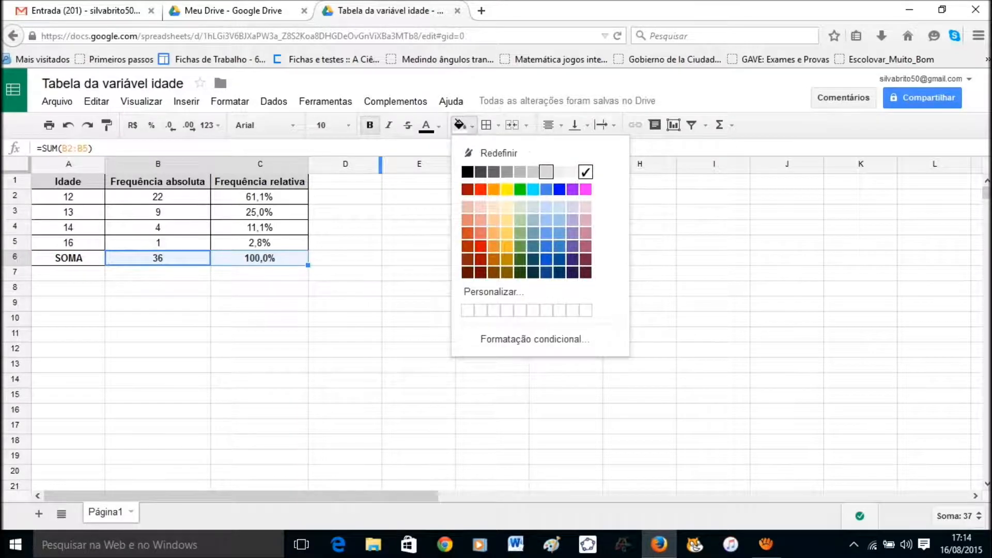
{"action": "left_click", "coordinate": [546, 171]}
{"action": "left_click", "coordinate": [259, 349]}
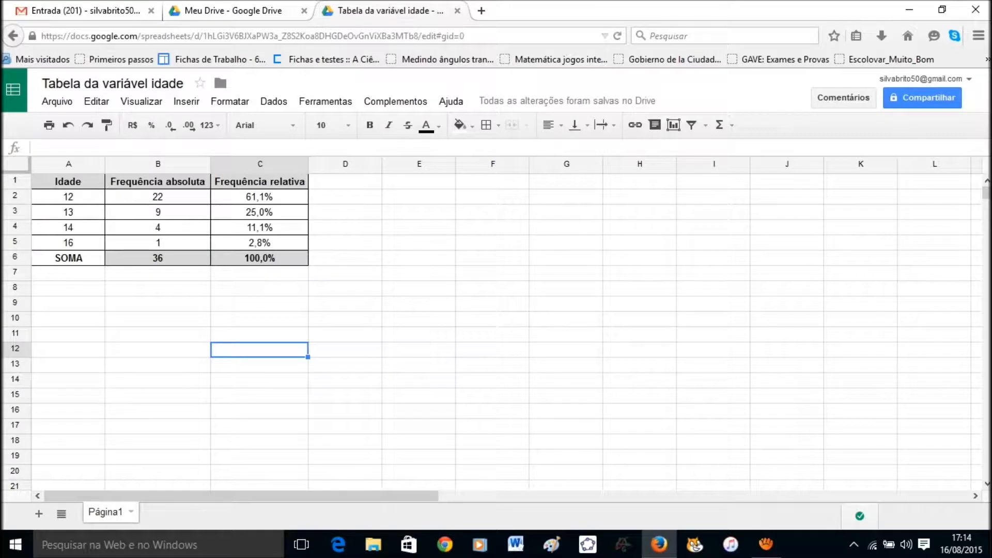
{"action": "left_click", "coordinate": [68, 181]}
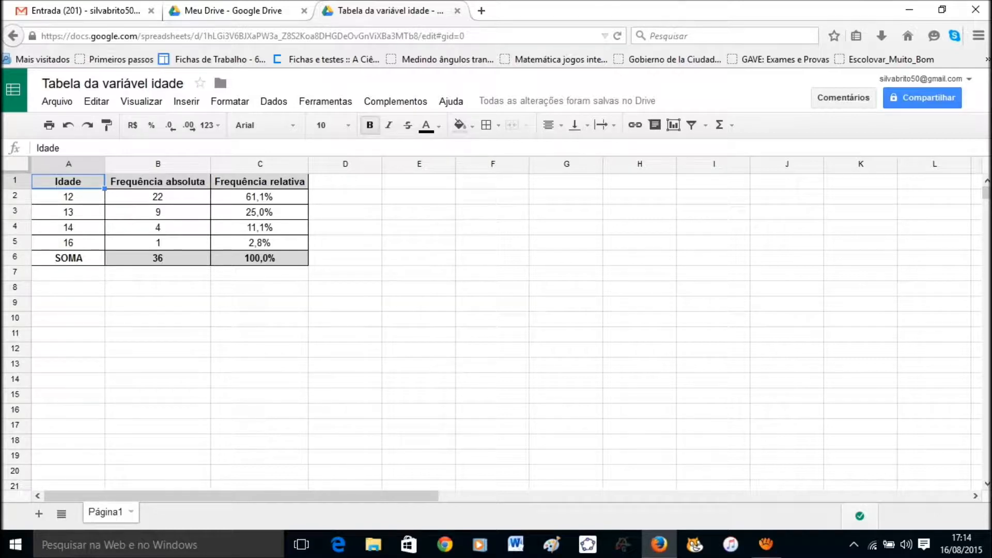
{"action": "key", "text": "shift+Right"}
{"action": "key", "text": "shift+Right"}
{"action": "key", "text": "shift+Down"}
{"action": "key", "text": "shift+Down"}
{"action": "key", "text": "shift+Down"}
{"action": "key", "text": "shift+Down"}
{"action": "key", "text": "shift+Down"}
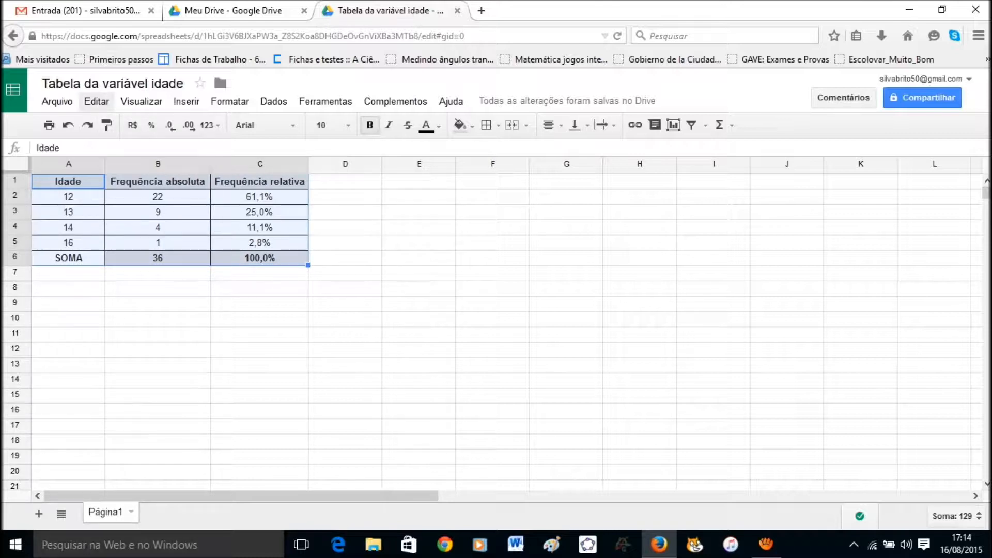
Copy the whole frequency table A1:C6 to the clipboard with Ctrl+C.
{"action": "left_click", "coordinate": [96, 101]}
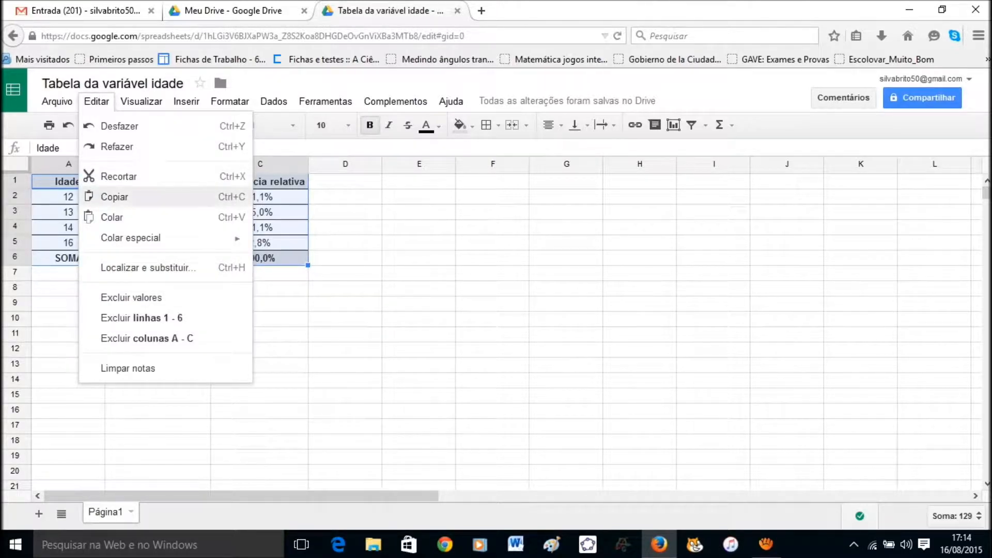
{"action": "left_click", "coordinate": [114, 196]}
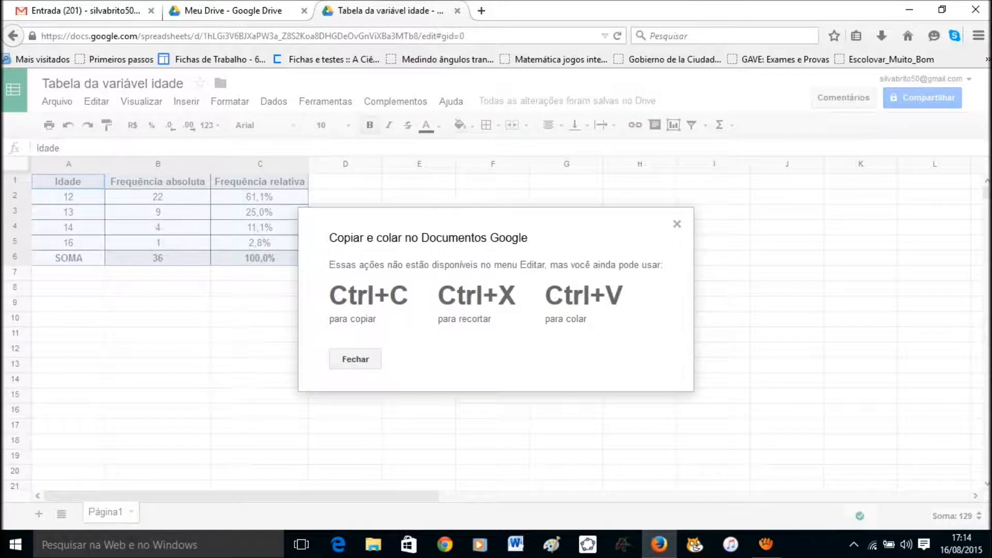
{"action": "left_click", "coordinate": [355, 359]}
{"action": "key", "text": "ctrl+c"}
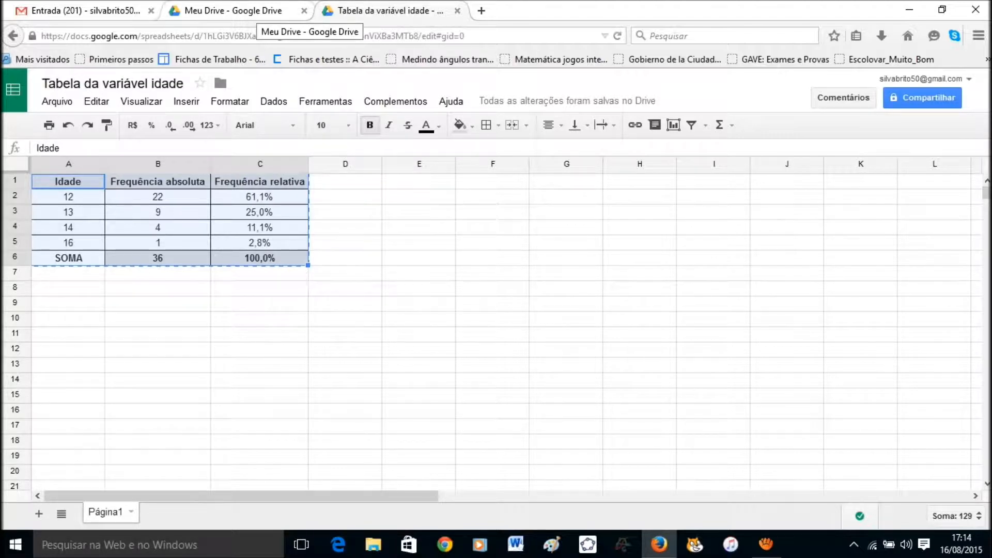
{"action": "left_click", "coordinate": [258, 11]}
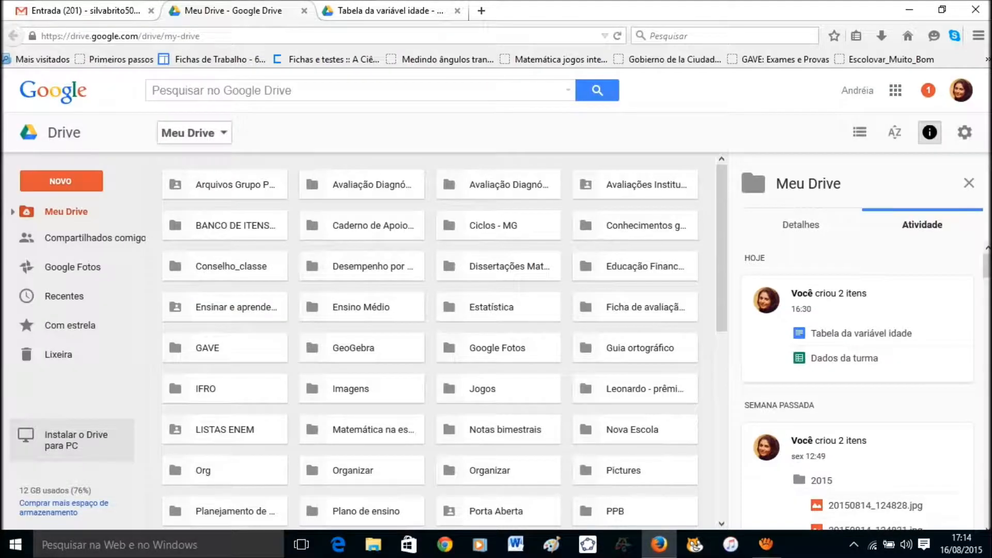
Create a new blank Google Docs document from Drive's New menu.
{"action": "left_click", "coordinate": [194, 133]}
{"action": "mouse_move", "coordinate": [233, 233]}
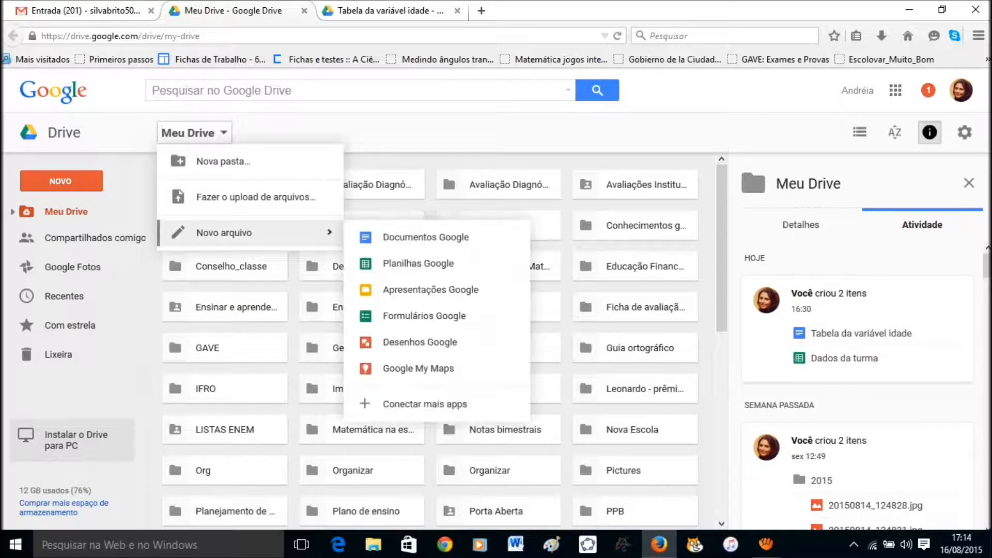
{"action": "left_click", "coordinate": [426, 237]}
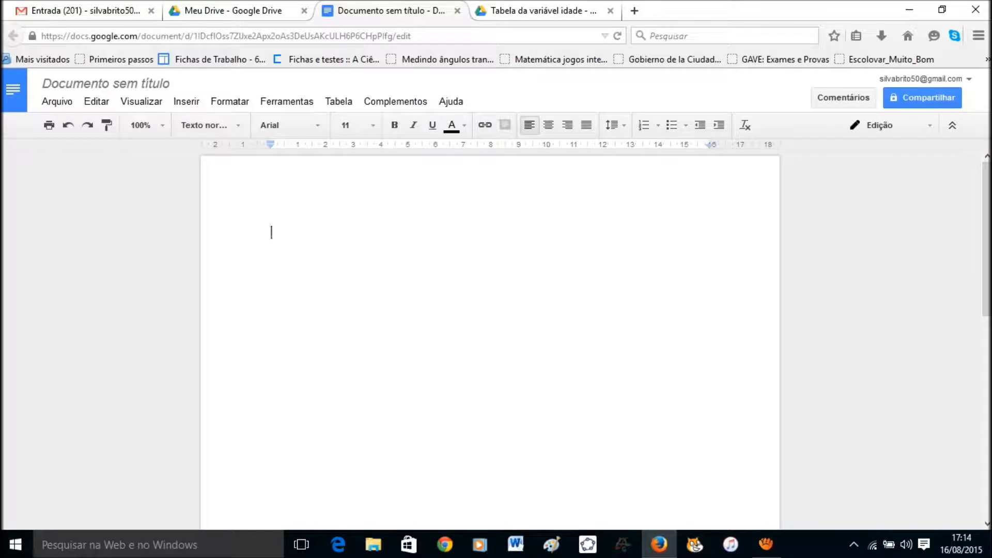
Add the centred title 'Tabela da variável idade' and paste the frequency table beneath it.
{"action": "left_click", "coordinate": [548, 125]}
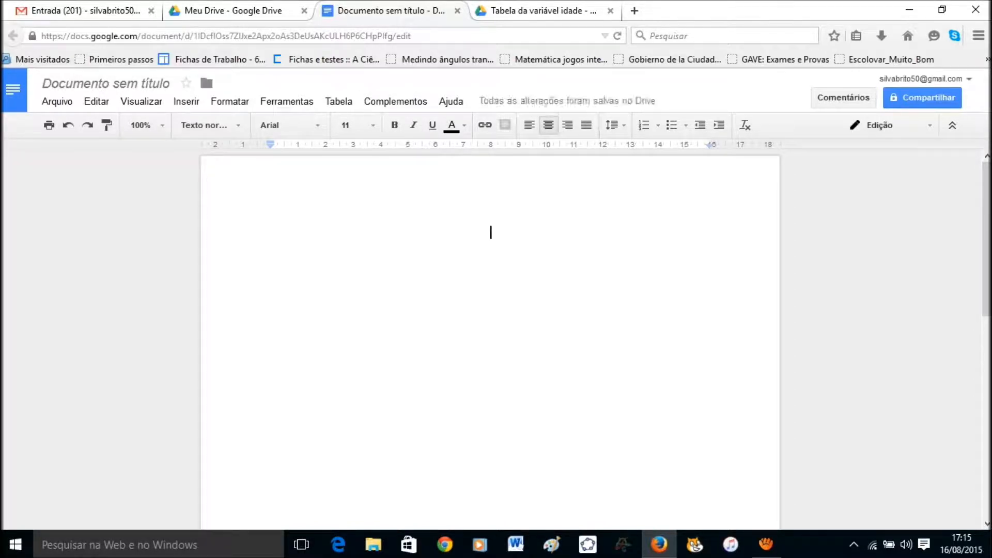
{"action": "type", "text": "Tabela da"}
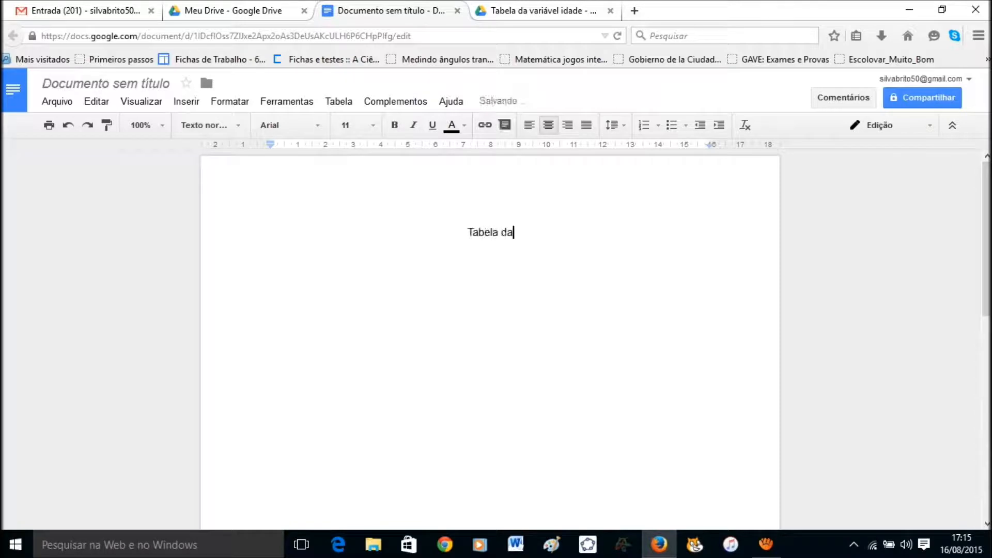
{"action": "type", "text": " variável "}
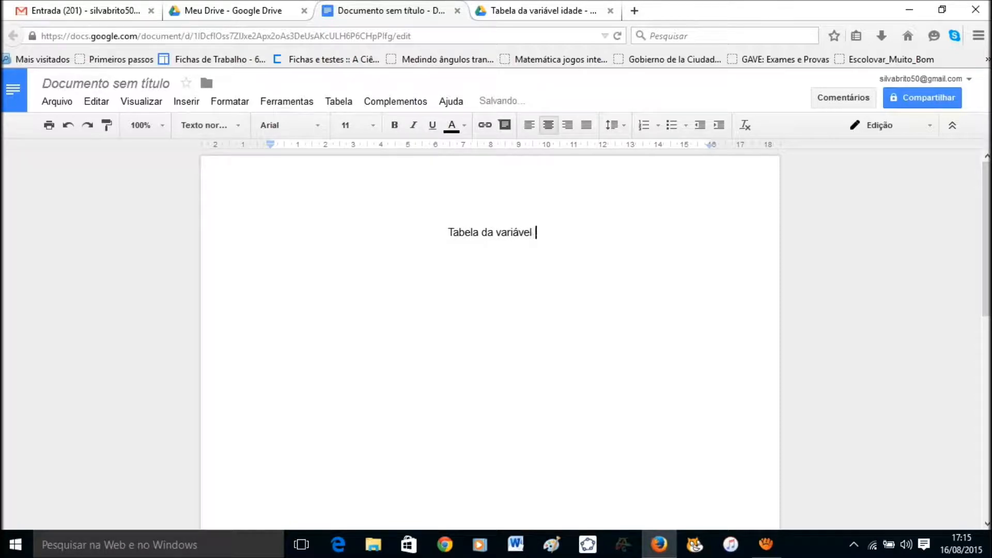
{"action": "type", "text": "idade"}
{"action": "key", "text": "Return"}
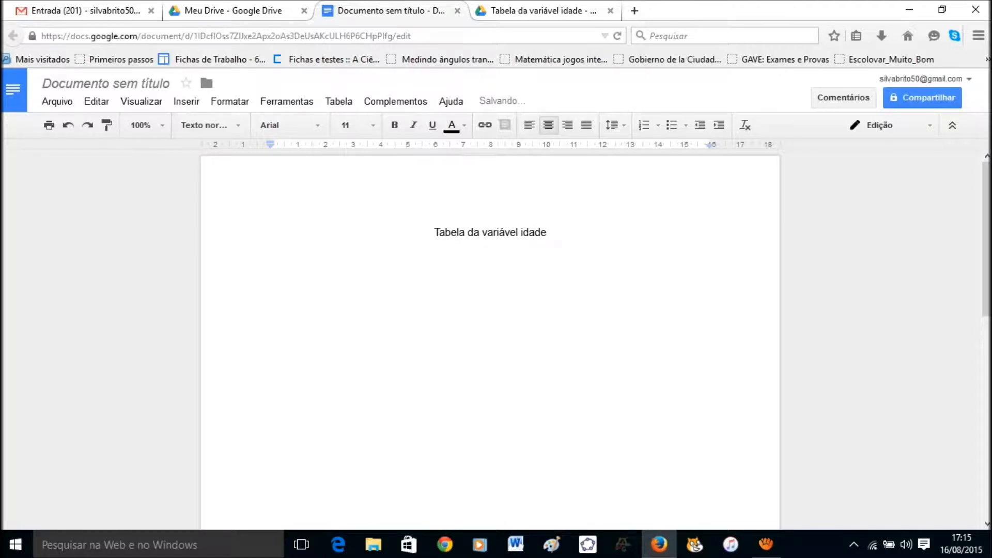
{"action": "type", "text": "Idade\tFrequência absoluta\tFrequência relativa 12\t22\t61,1% 13\t9\t25,0% 14\t4\t11,1% 16\t1\t2,8% SOMA\t36\t100,0%"}
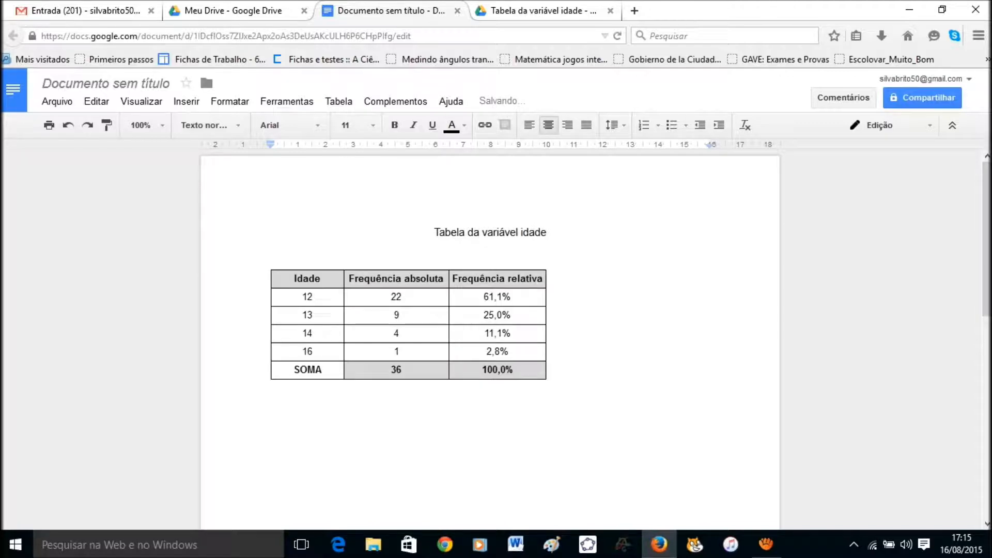
{"action": "key", "text": "ctrl+Tab"}
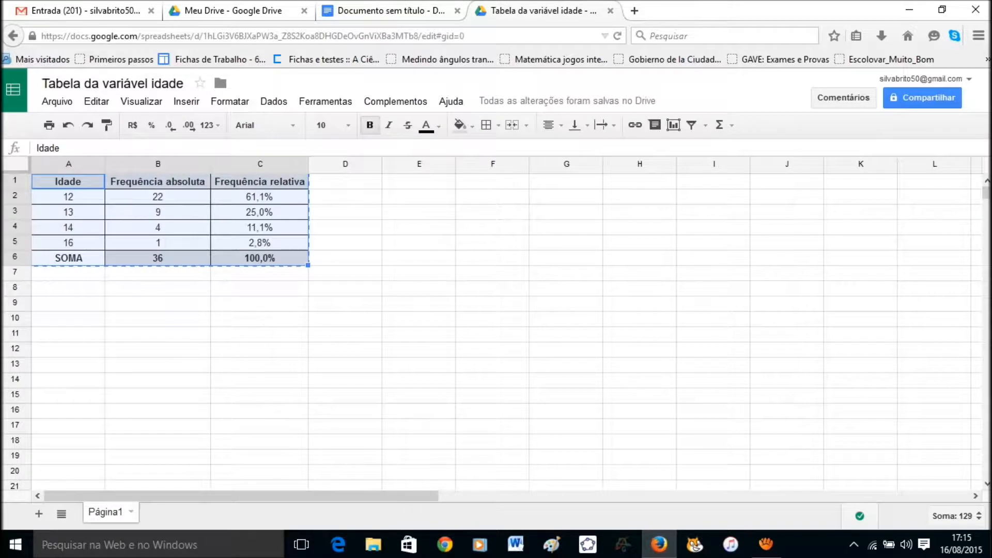
{"action": "key", "text": "ctrl+shift+Tab"}
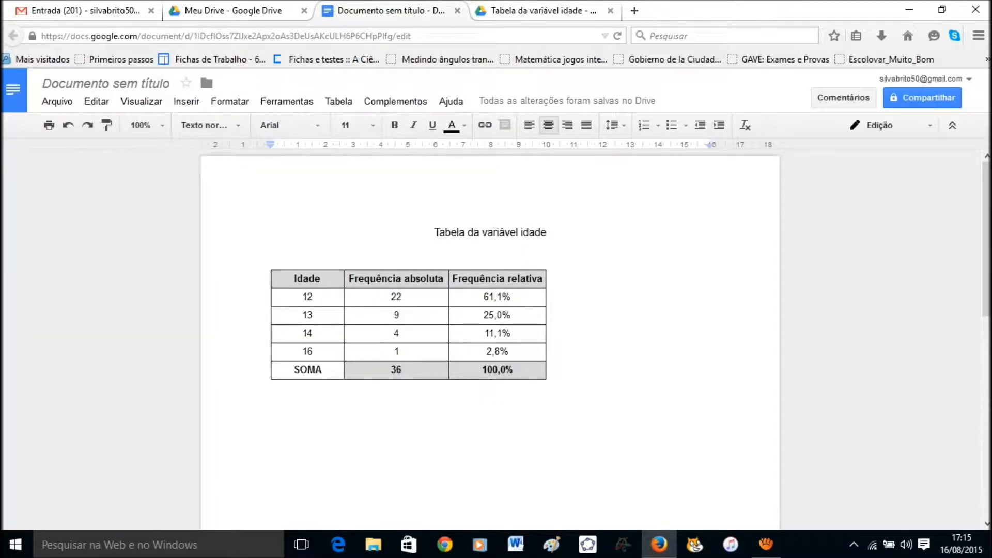
{"action": "left_click", "coordinate": [97, 102]}
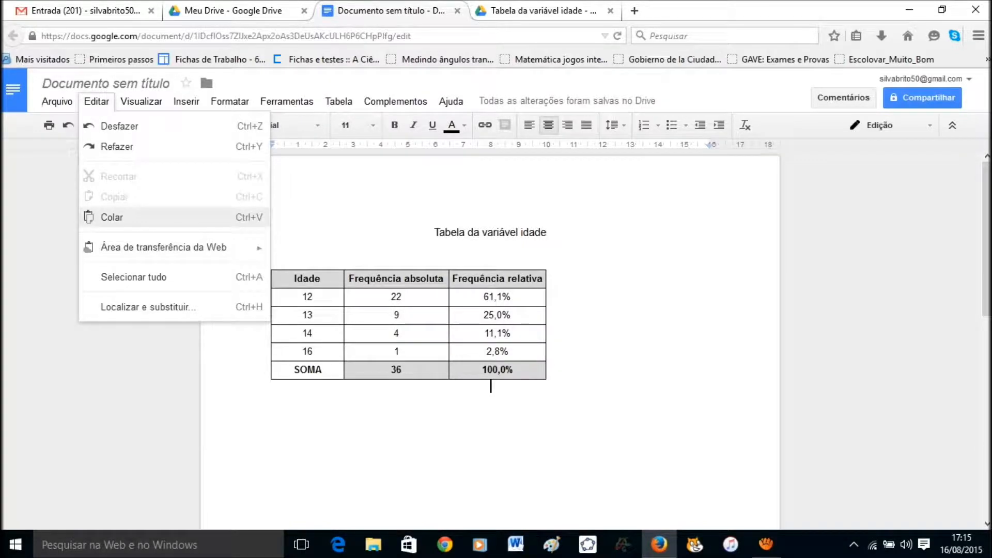
Set the pasted table's properties to Centro alignment with a 1 pt border.
{"action": "left_click", "coordinate": [510, 352]}
{"action": "left_click", "coordinate": [511, 297]}
{"action": "left_click", "coordinate": [413, 296]}
{"action": "right_click", "coordinate": [417, 298]}
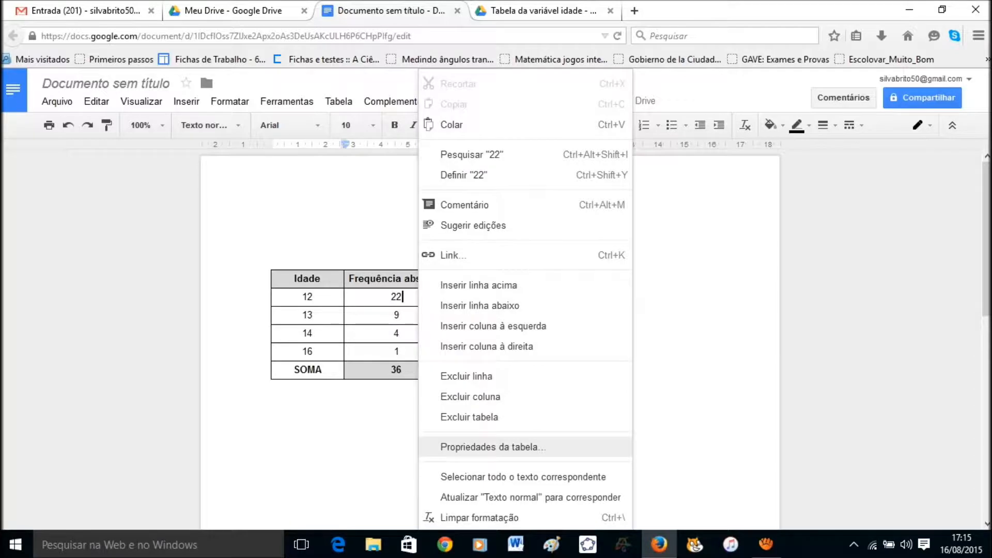
{"action": "left_click", "coordinate": [491, 447]}
{"action": "left_click", "coordinate": [530, 345]}
{"action": "left_click", "coordinate": [538, 368]}
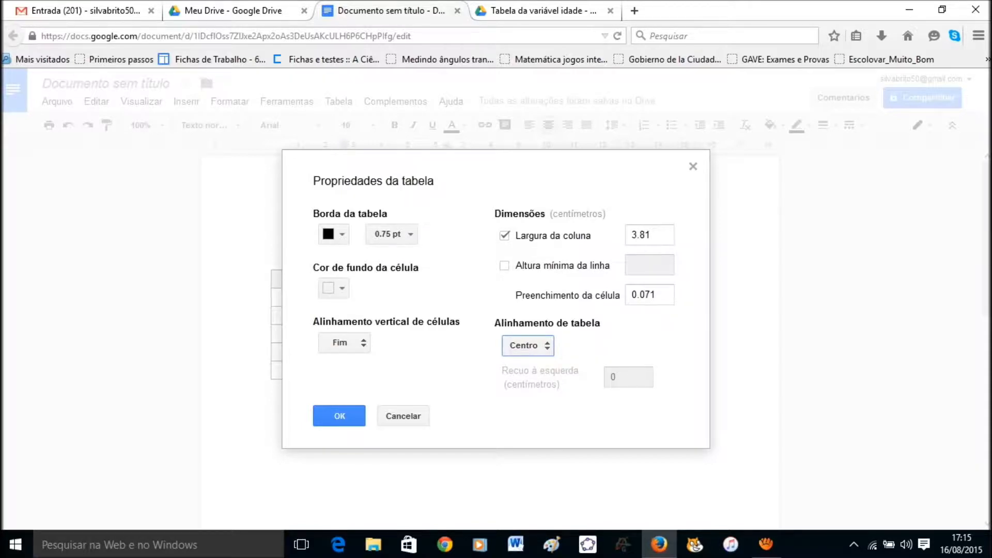
{"action": "left_click", "coordinate": [376, 234]}
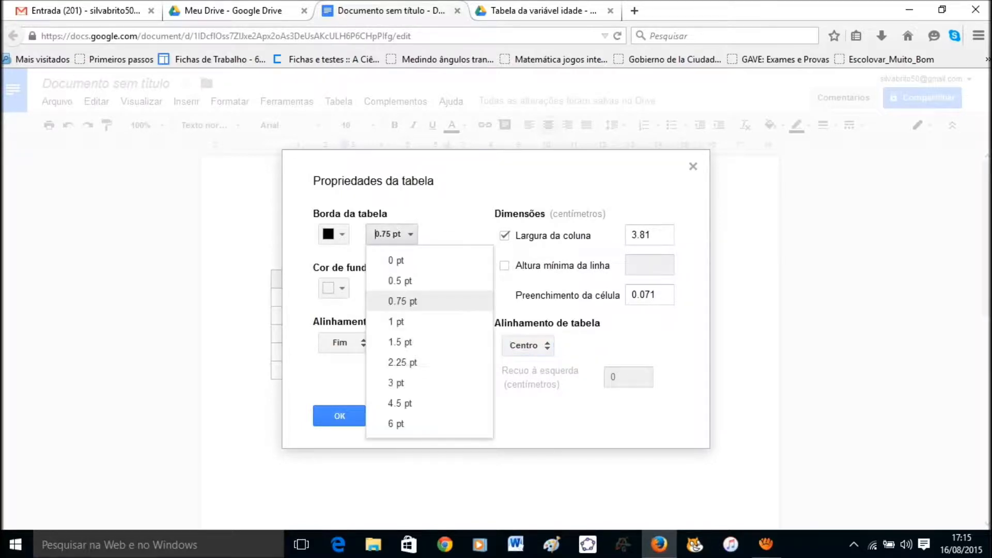
{"action": "key", "text": "Down"}
{"action": "key", "text": "Return"}
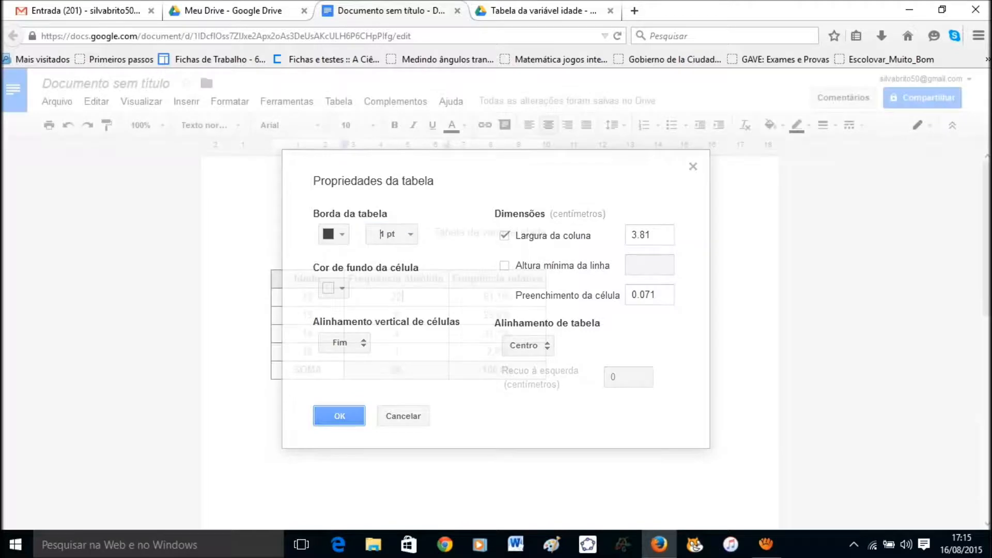
{"action": "key", "text": "Return"}
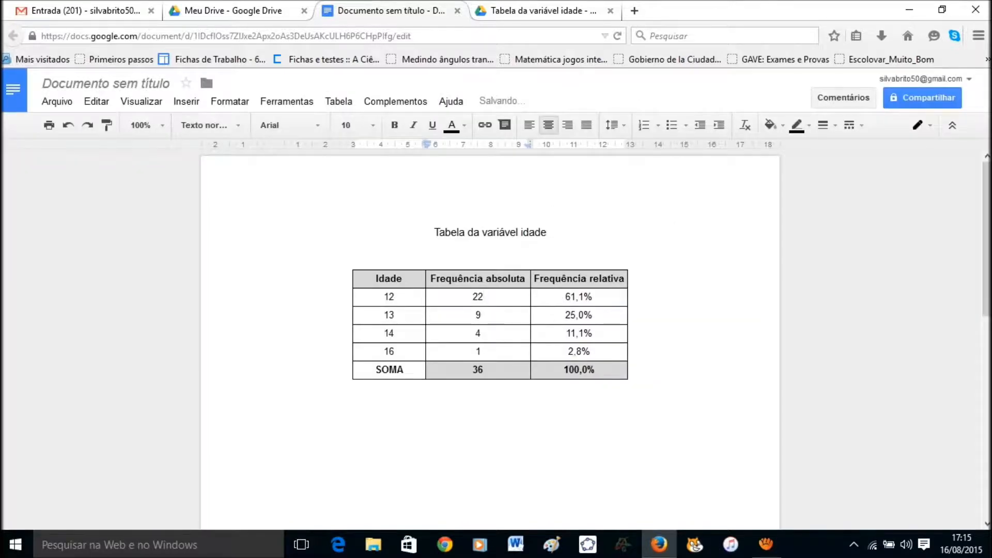
Make the title 'Tabela da variável idade' 14 pt and bold.
{"action": "triple_click", "coordinate": [441, 233]}
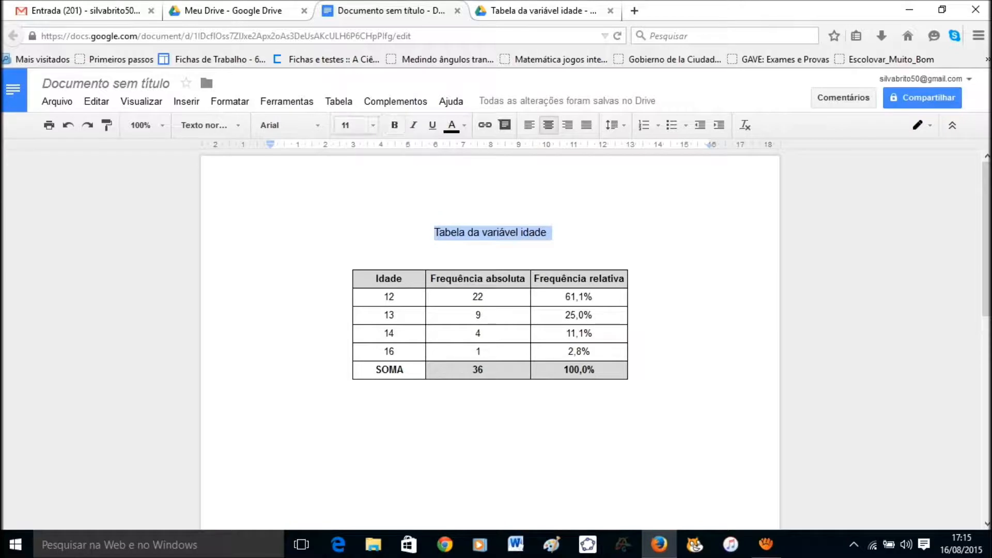
{"action": "left_click", "coordinate": [351, 125]}
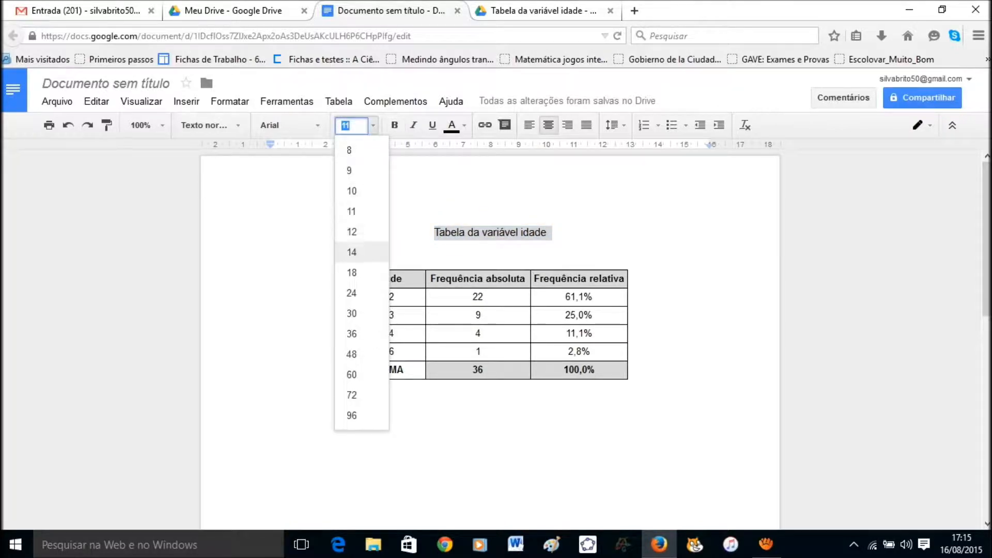
{"action": "left_click", "coordinate": [352, 253]}
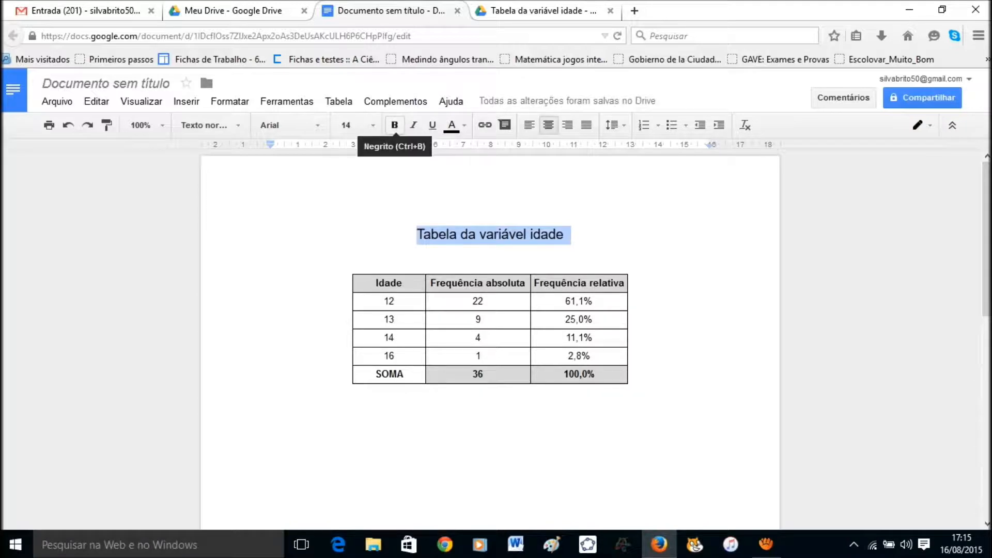
{"action": "left_click", "coordinate": [394, 125]}
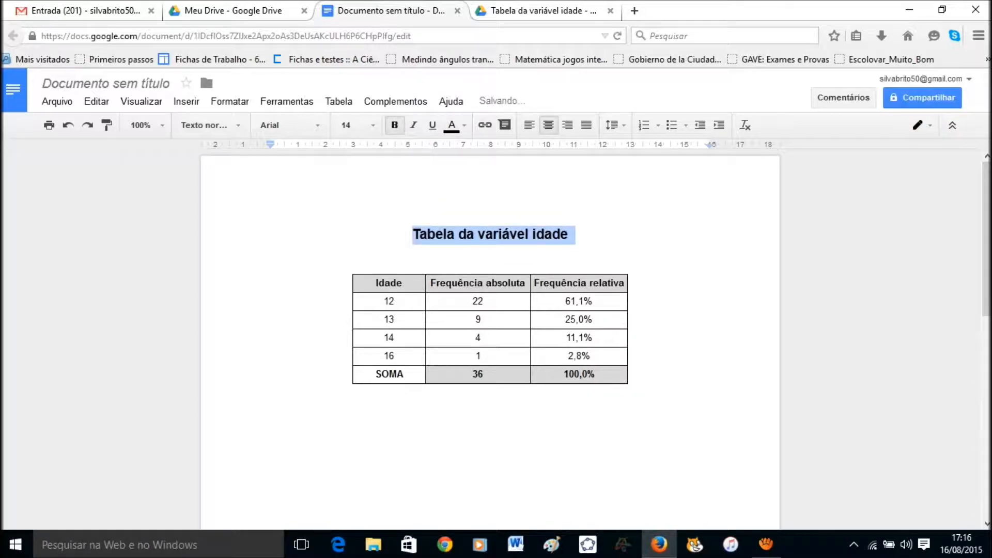
{"action": "left_click", "coordinate": [490, 391]}
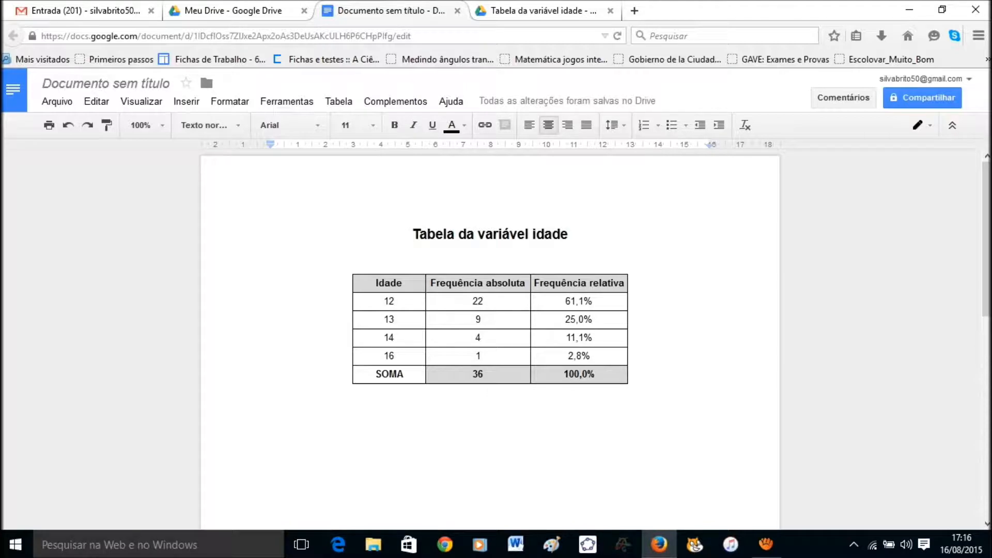
Add the caption 'Fonte: dados coletados na turma' below the table at 8 pt.
{"action": "type", "text": "Fonte"}
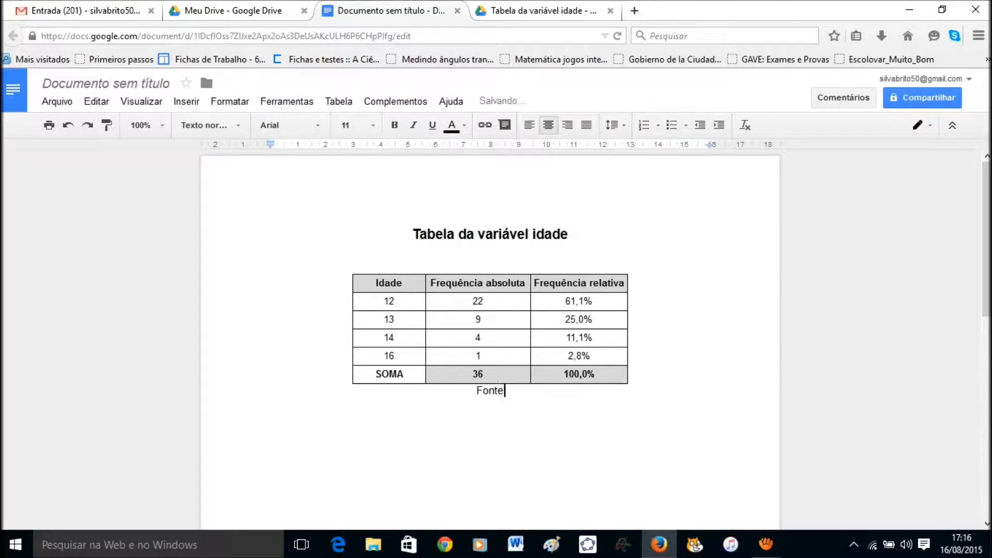
{"action": "type", "text": ": dados coletados na t"}
{"action": "type", "text": "urma"}
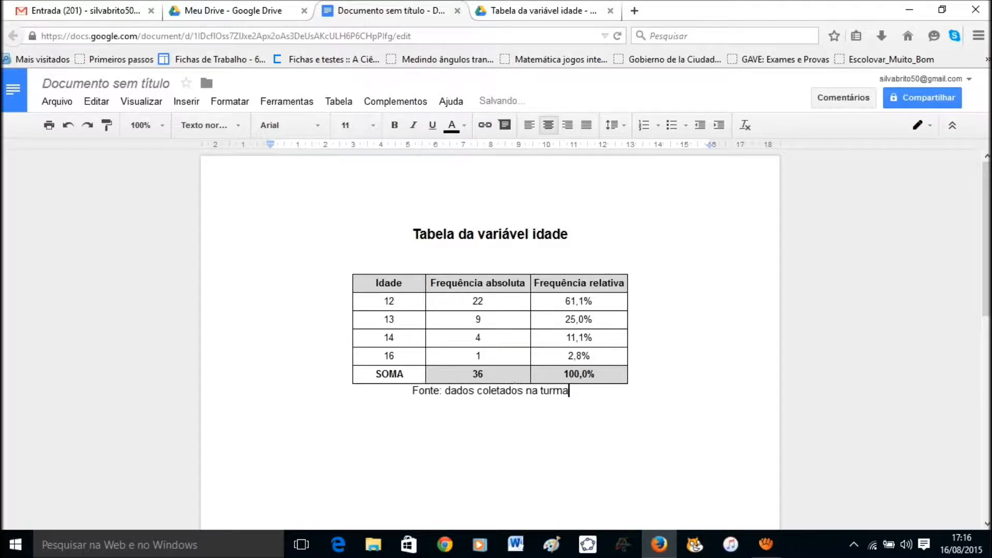
{"action": "left_click", "coordinate": [413, 392]}
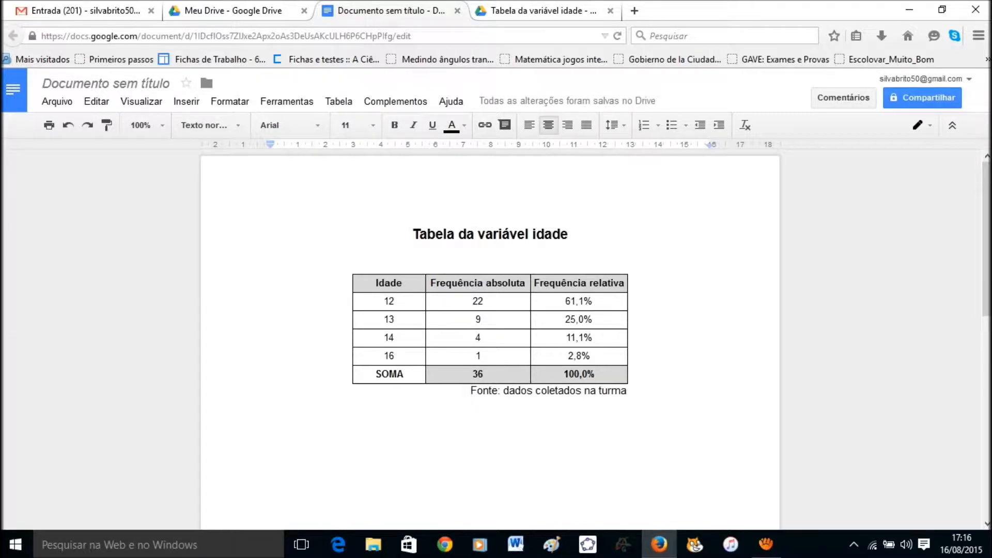
{"action": "left_click_drag", "start_coordinate": [468, 391], "coordinate": [627, 391]}
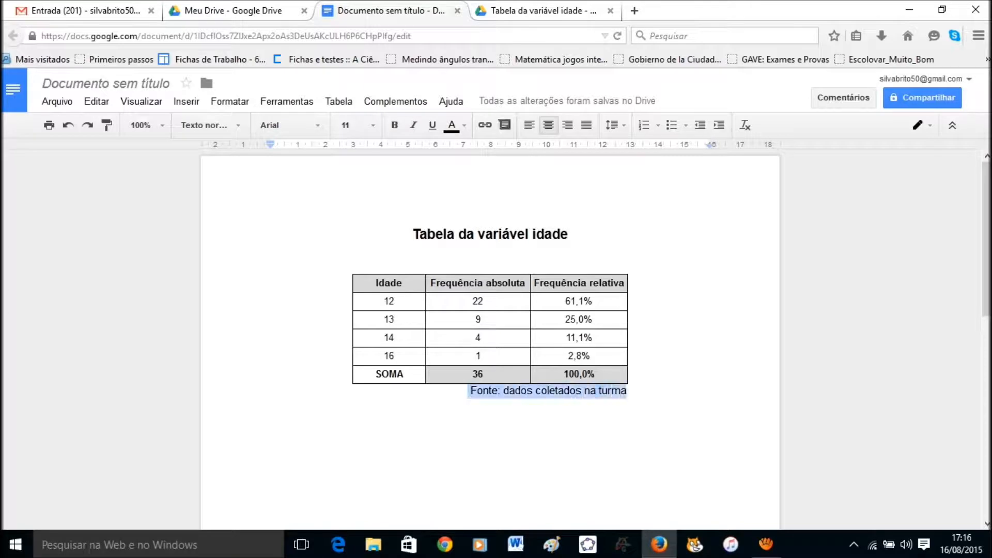
{"action": "left_click", "coordinate": [373, 126]}
{"action": "left_click", "coordinate": [373, 125]}
{"action": "left_click", "coordinate": [373, 125]}
{"action": "left_click", "coordinate": [351, 149]}
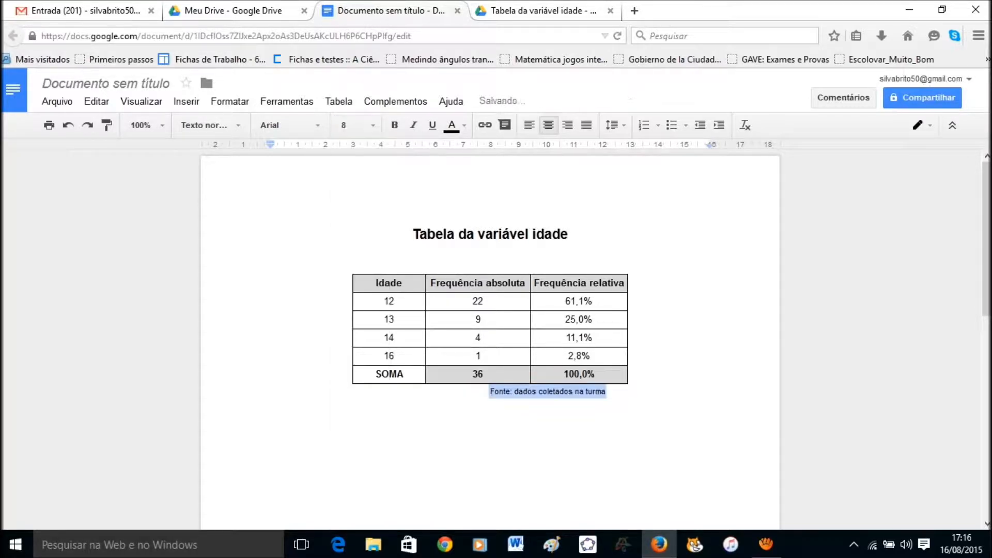
{"action": "left_click", "coordinate": [488, 392]}
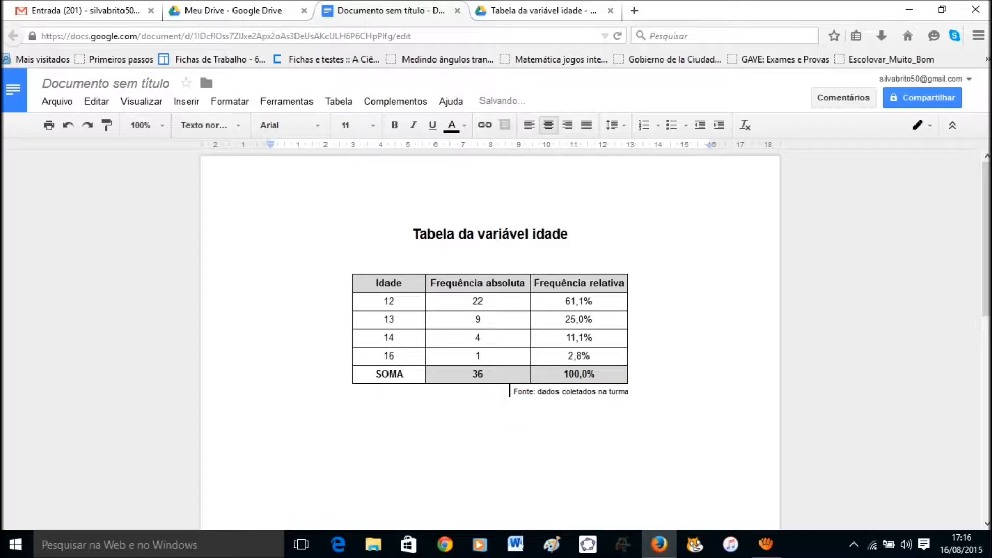
{"action": "left_click", "coordinate": [630, 392]}
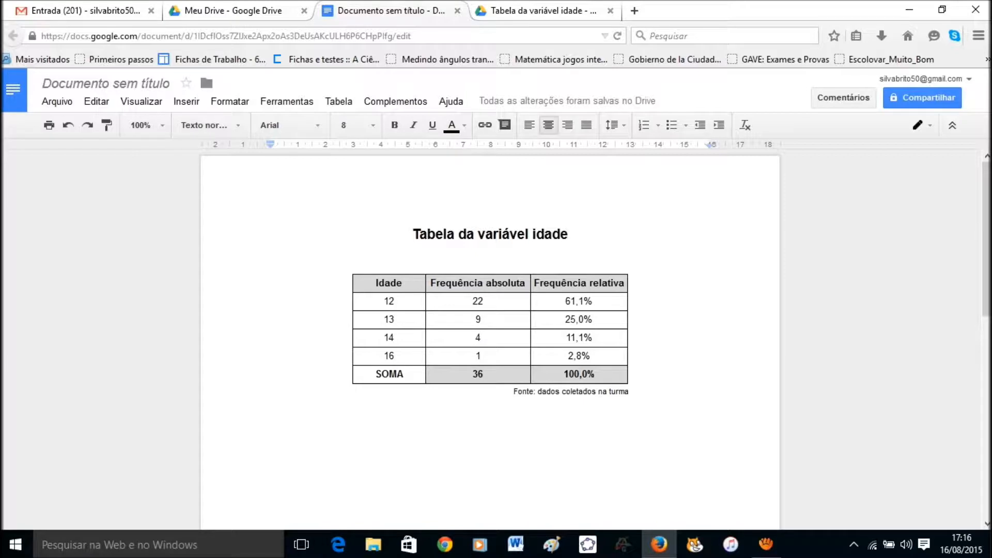
{"action": "key", "text": "Return"}
{"action": "key", "text": "Return"}
Back in Sheets, select the Idade and Frequência absoluta columns A1:B6 for a chart.
{"action": "left_click", "coordinate": [537, 11]}
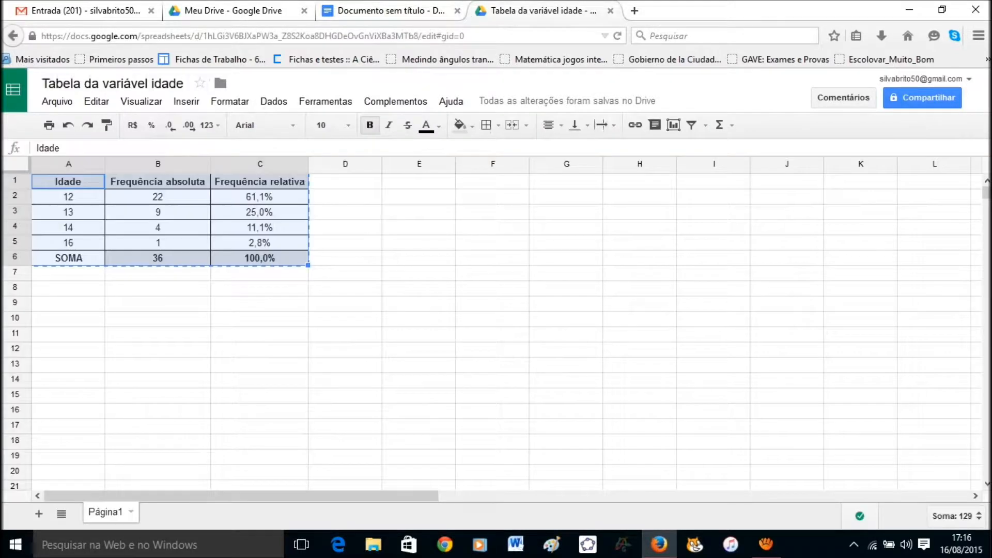
{"action": "left_click", "coordinate": [260, 258]}
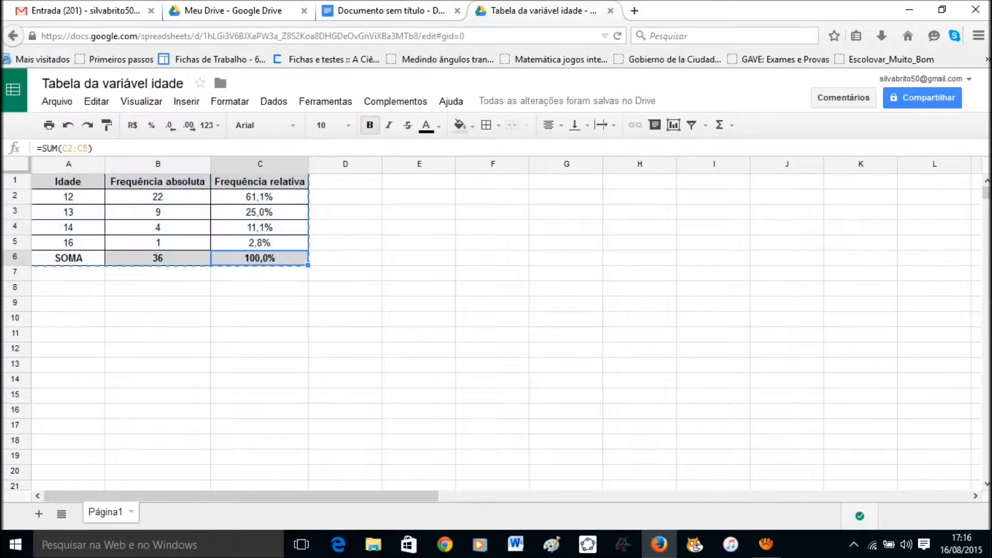
{"action": "left_click", "coordinate": [259, 288]}
{"action": "left_click", "coordinate": [68, 181]}
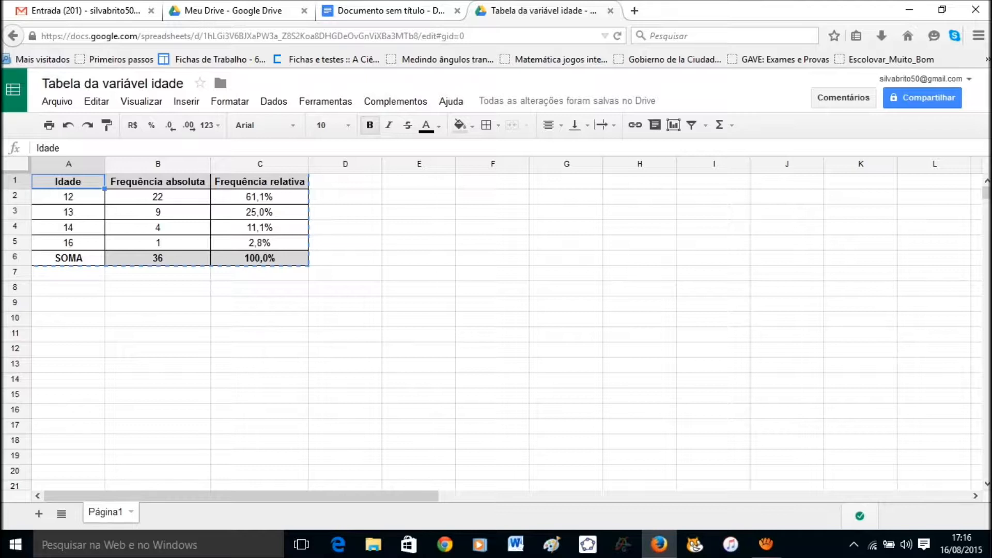
{"action": "key", "text": "shift+Right"}
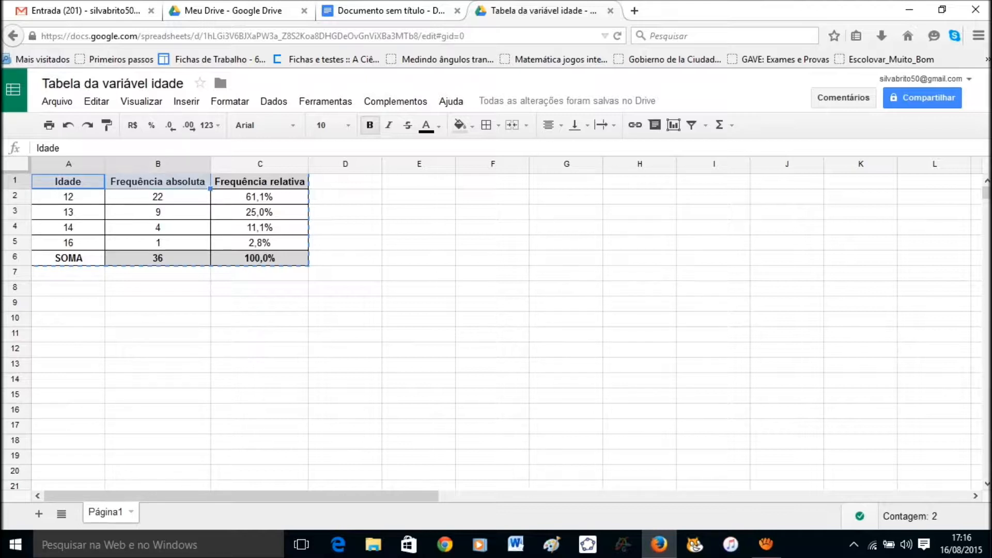
{"action": "key", "text": "shift+Down"}
{"action": "key", "text": "shift+Down"}
{"action": "key", "text": "shift+Down"}
{"action": "key", "text": "shift+Down"}
{"action": "key", "text": "shift+Down"}
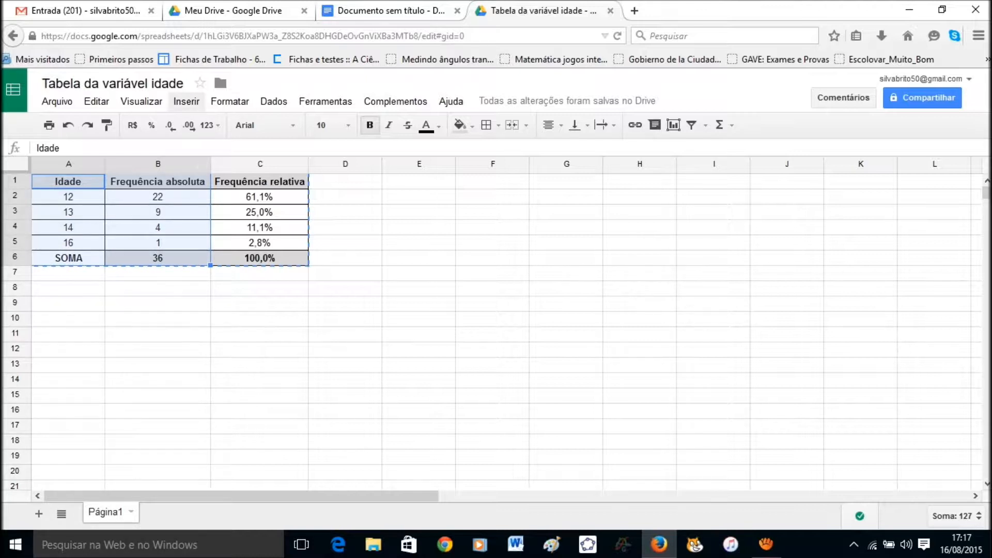
{"action": "left_click", "coordinate": [186, 101]}
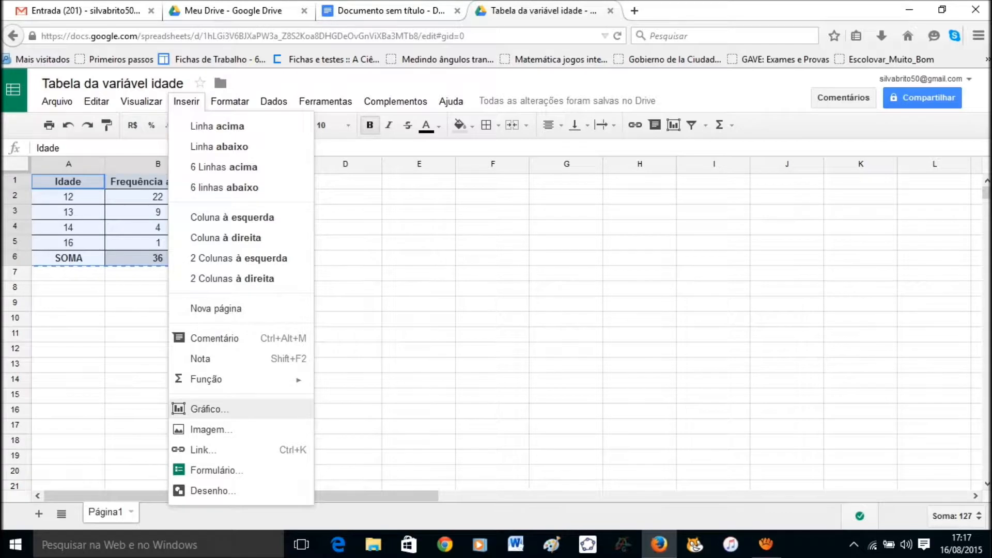
{"action": "left_click", "coordinate": [210, 409]}
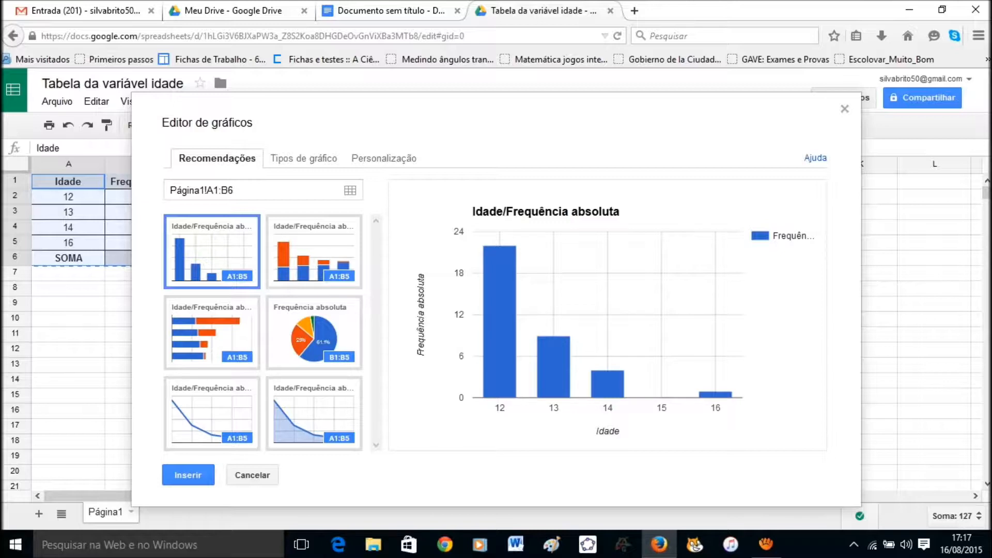
{"action": "left_click", "coordinate": [303, 158]}
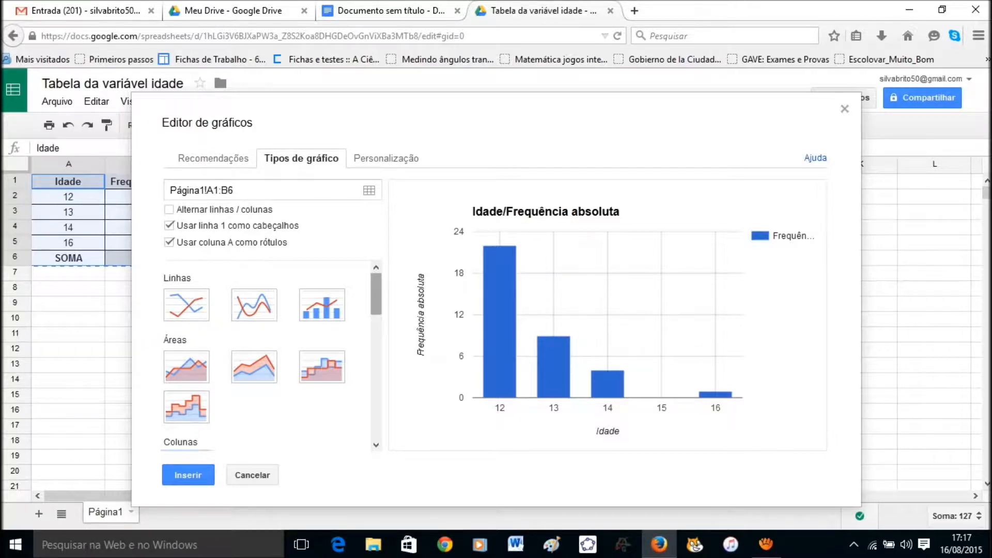
{"action": "scroll", "coordinate": [376, 295], "scroll_direction": "down", "scroll_amount": 2}
{"action": "scroll", "coordinate": [272, 356], "scroll_direction": "down", "scroll_amount": 3}
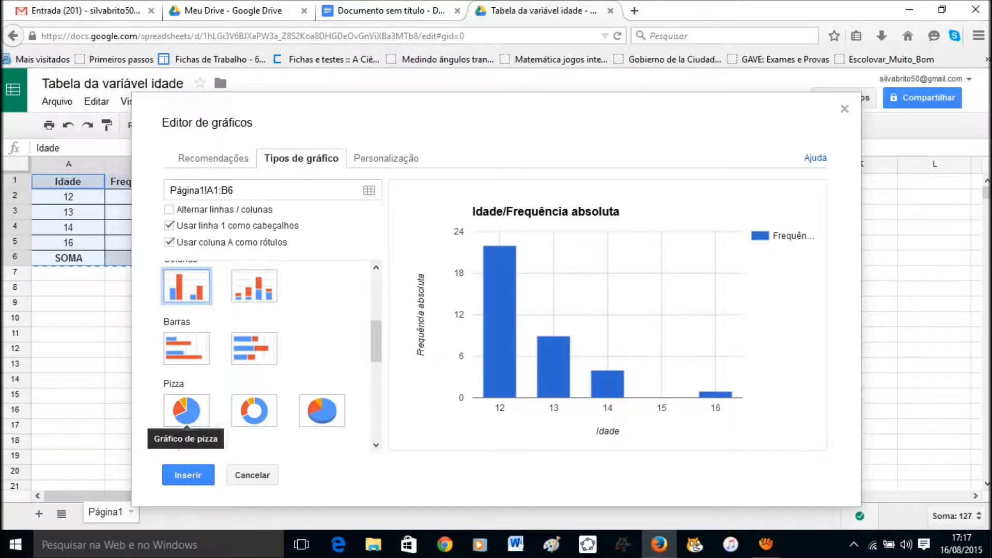
{"action": "left_click", "coordinate": [186, 411]}
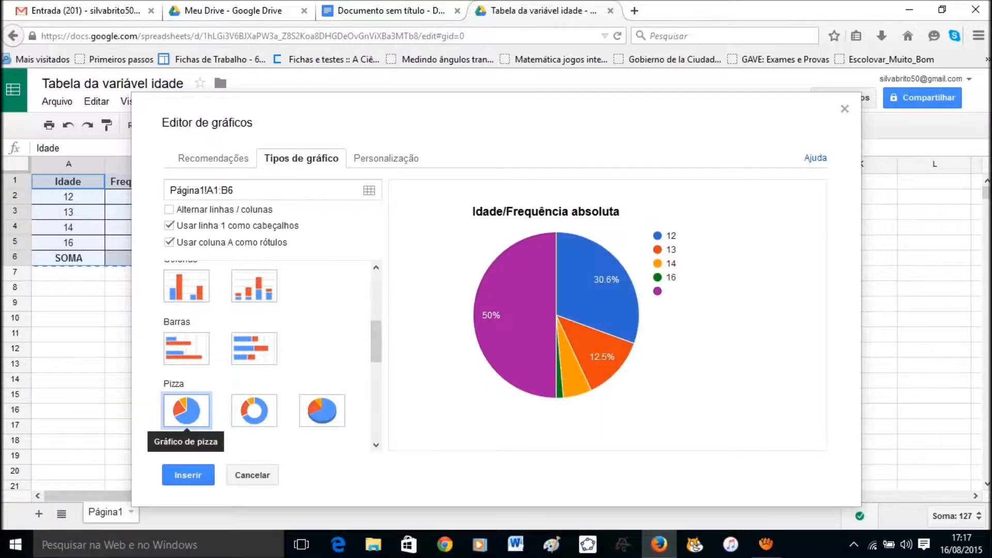
{"action": "left_click", "coordinate": [254, 411]}
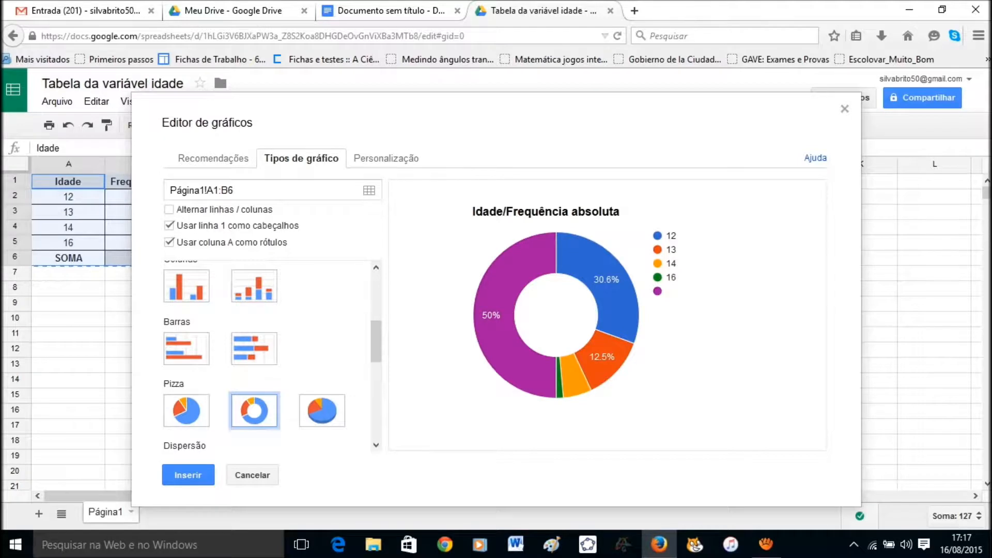
{"action": "left_click", "coordinate": [322, 411]}
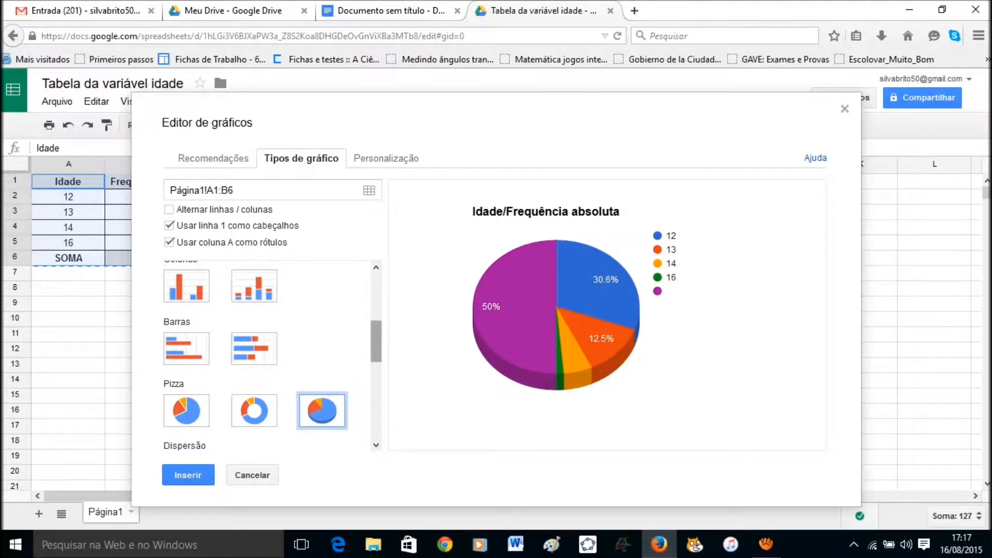
{"action": "scroll", "coordinate": [273, 356], "scroll_direction": "up", "scroll_amount": 4}
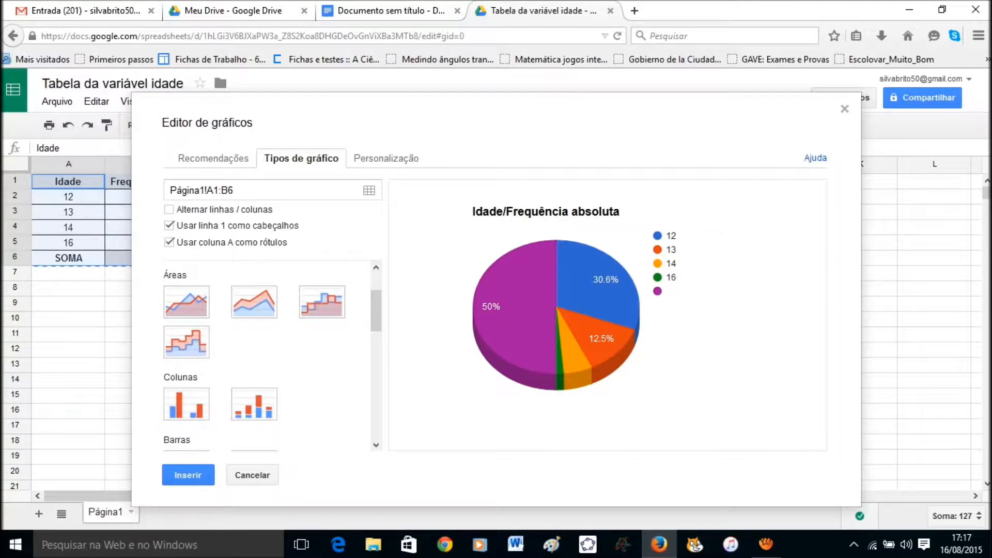
{"action": "left_click", "coordinate": [187, 404]}
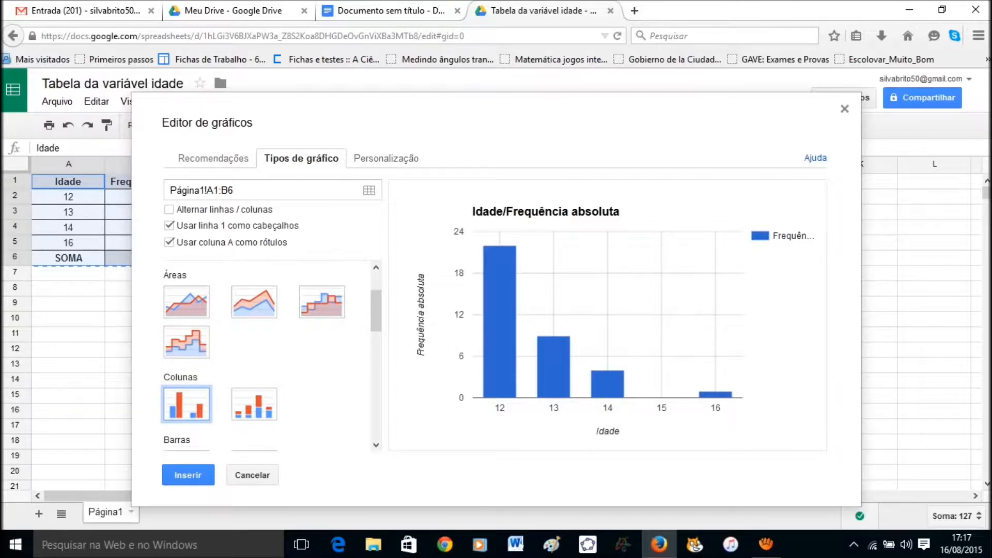
{"action": "left_click", "coordinate": [844, 109]}
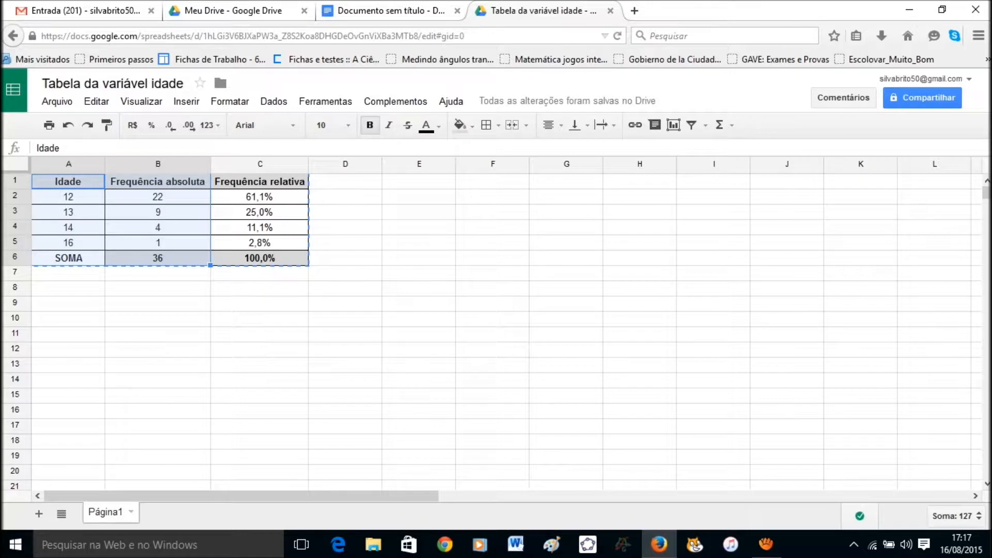
Insert a chart from the frequency table and bring up its customisation settings.
{"action": "left_click", "coordinate": [186, 101]}
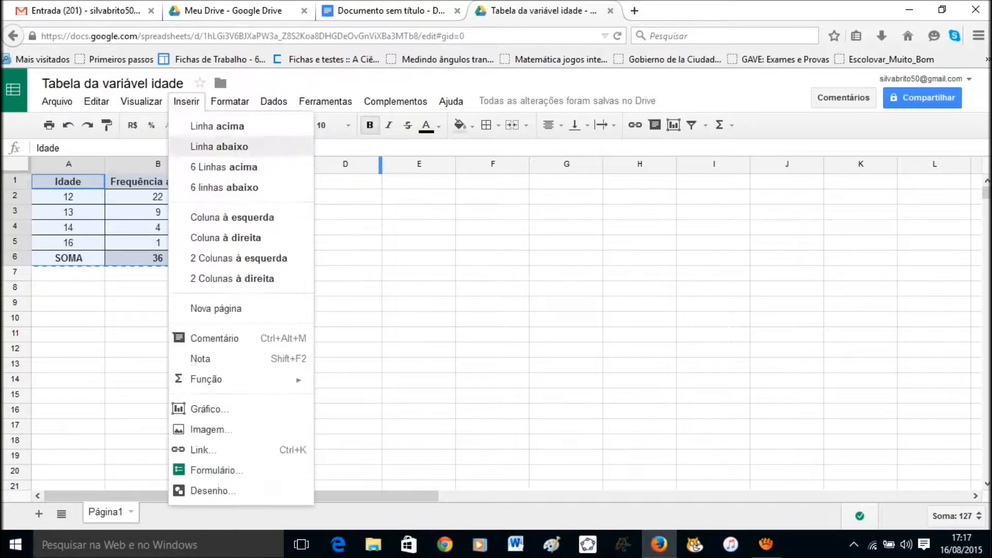
{"action": "left_click", "coordinate": [210, 409]}
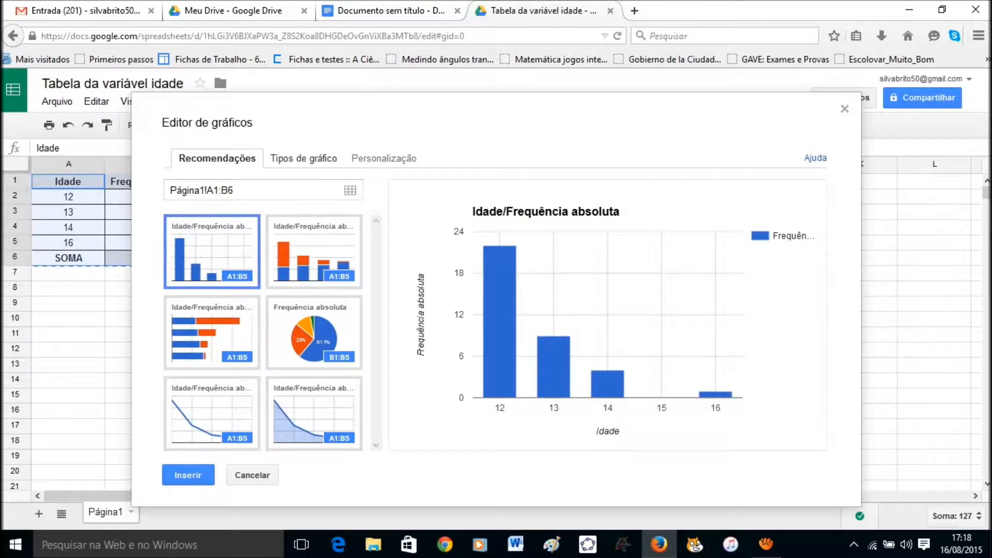
{"action": "left_click", "coordinate": [303, 158]}
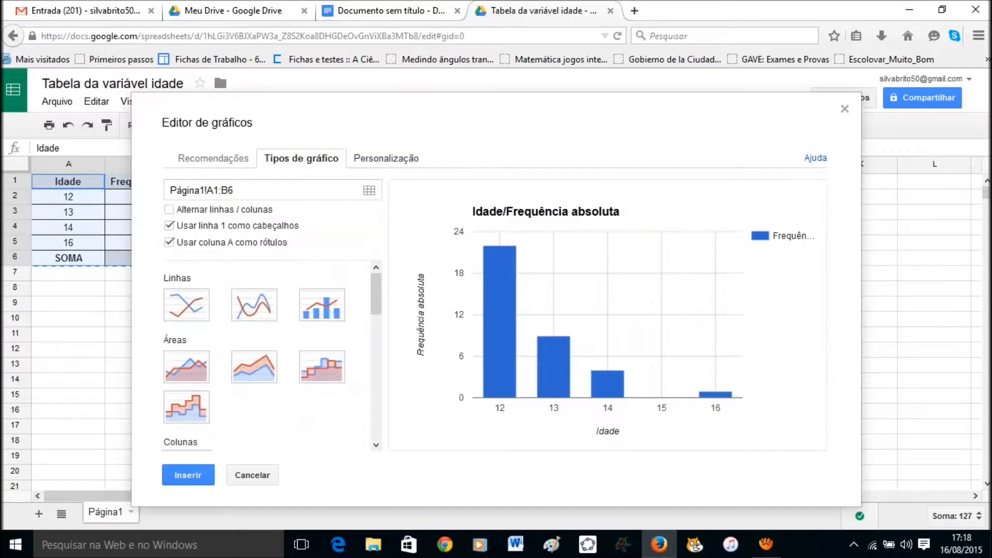
{"action": "left_click", "coordinate": [386, 158]}
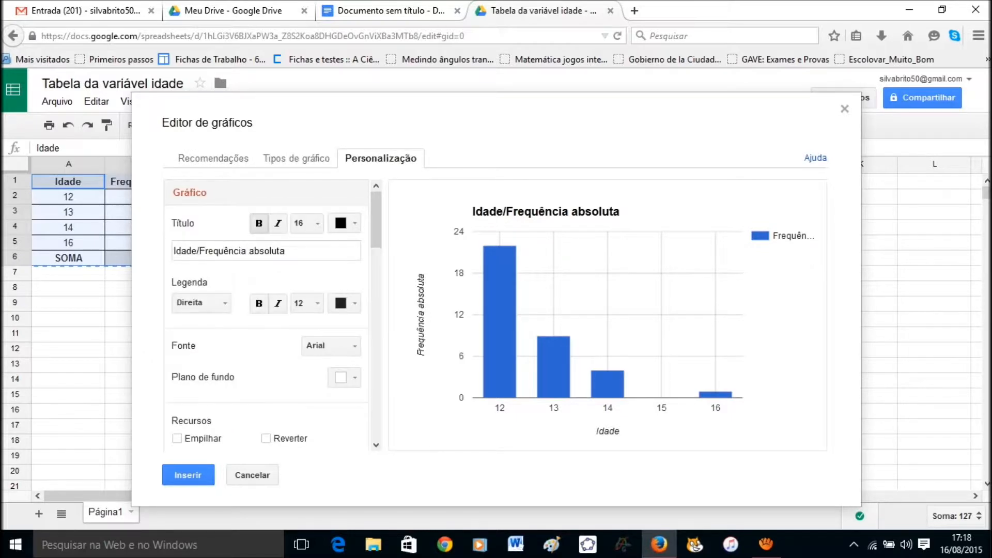
Title the chart 'Gráfico da variável idade' and set the legend to Nenhum.
{"action": "left_click", "coordinate": [267, 251]}
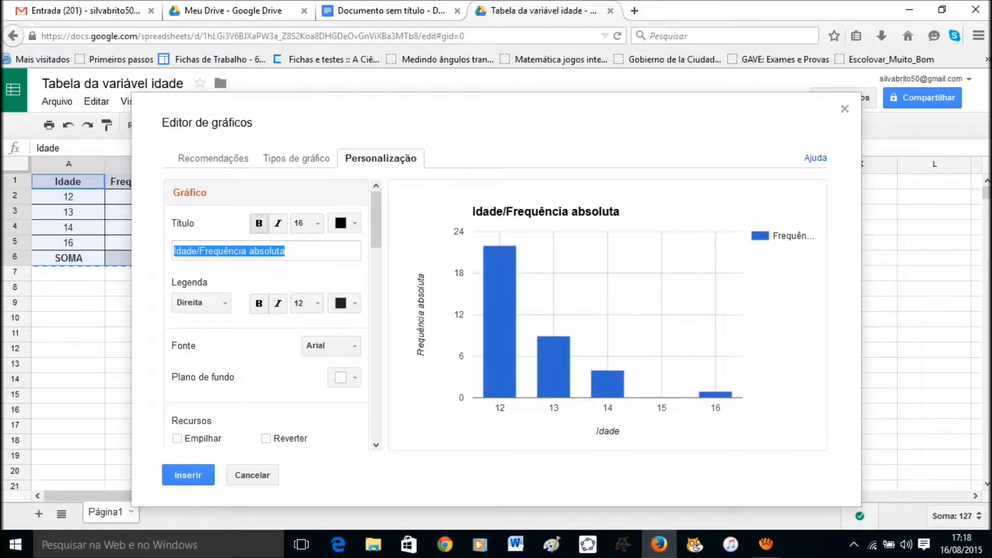
{"action": "type", "text": "Gr"}
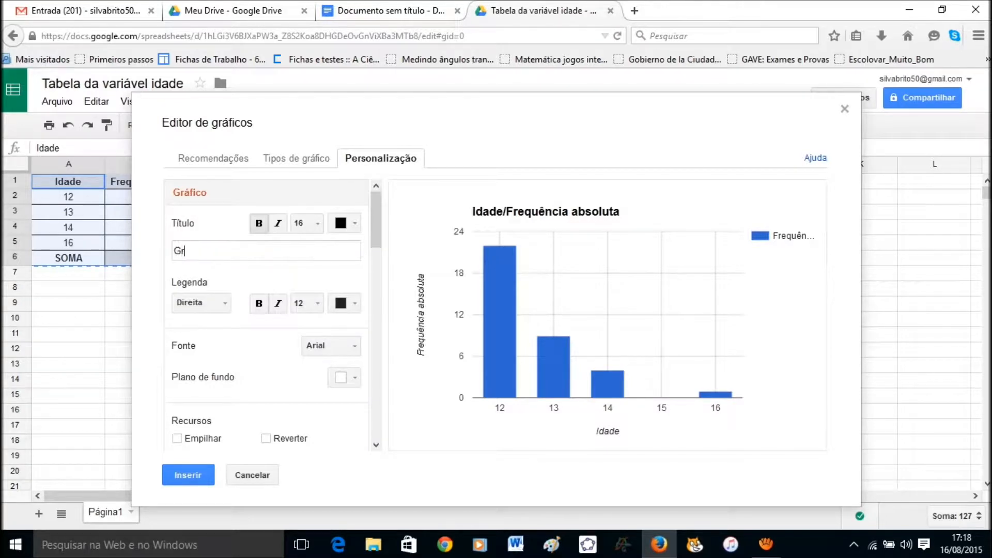
{"action": "type", "text": "áfico da variável idade"}
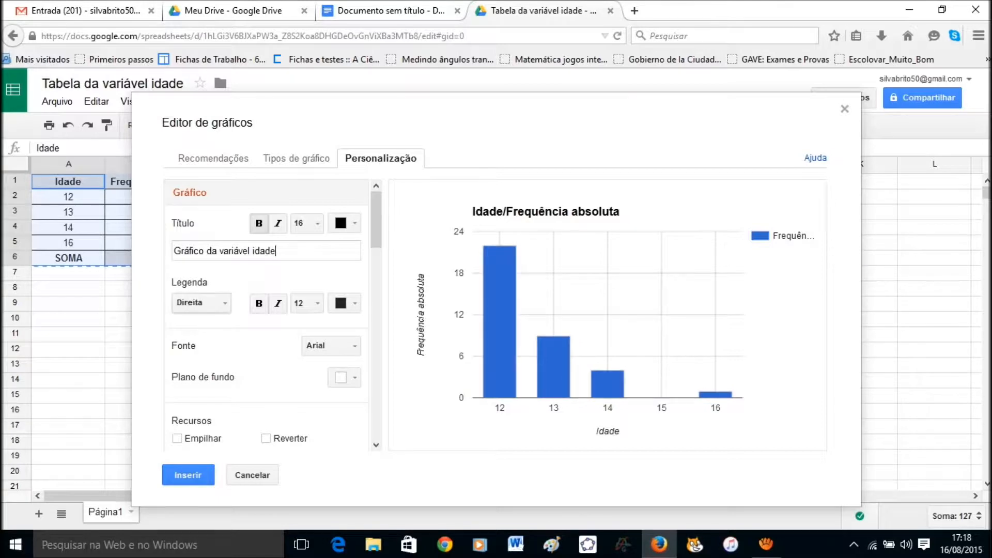
{"action": "left_click", "coordinate": [201, 303]}
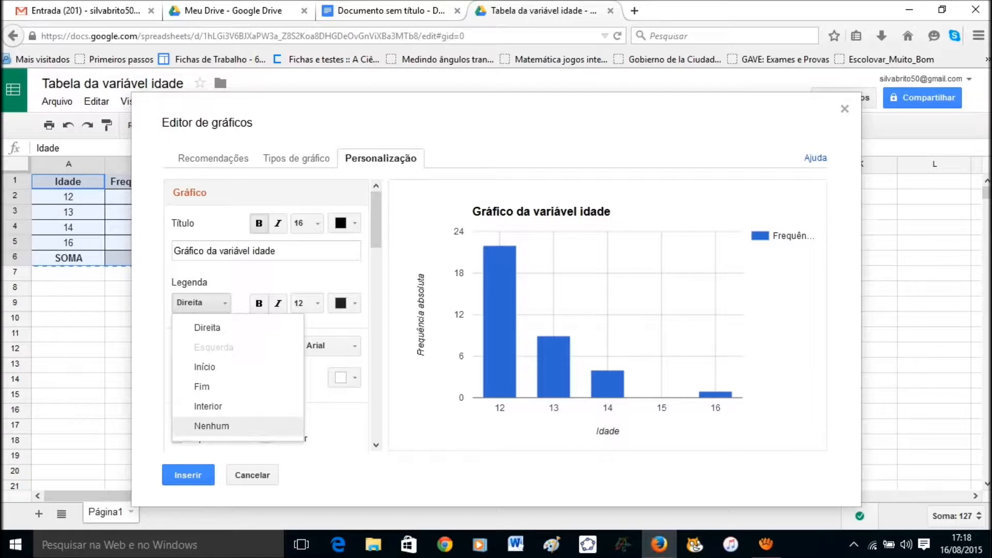
{"action": "left_click", "coordinate": [211, 426]}
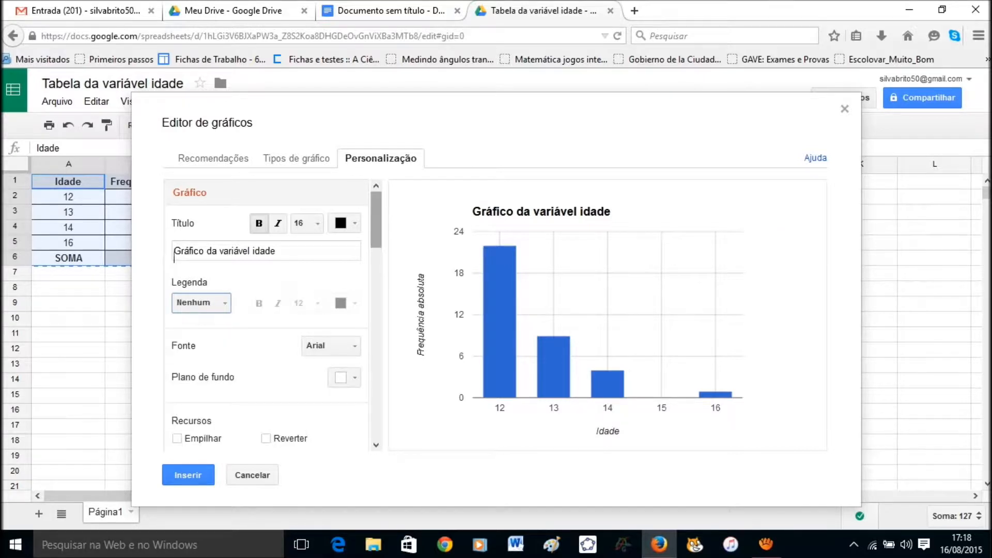
{"action": "scroll", "coordinate": [375, 220], "scroll_direction": "down", "scroll_amount": 3}
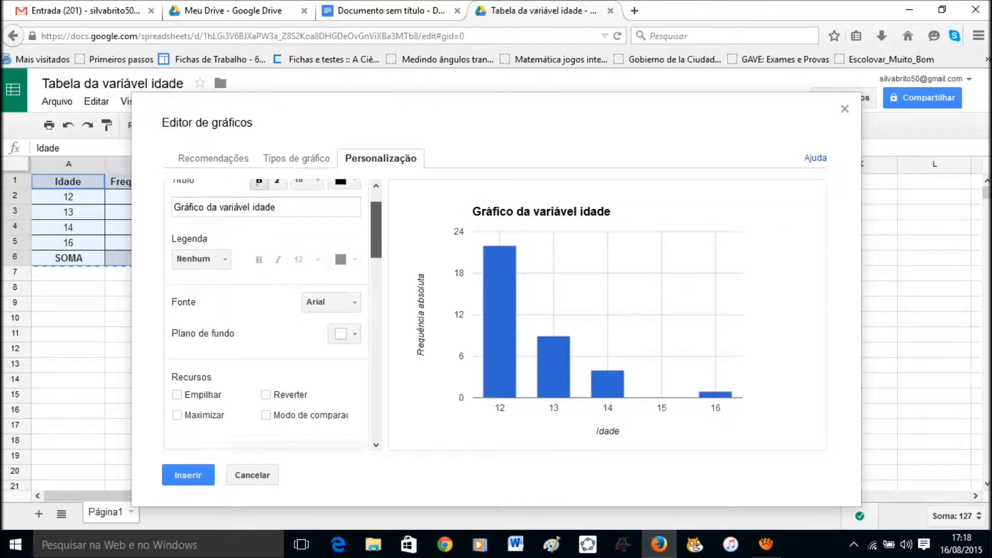
{"action": "scroll", "coordinate": [273, 315], "scroll_direction": "down", "scroll_amount": 2}
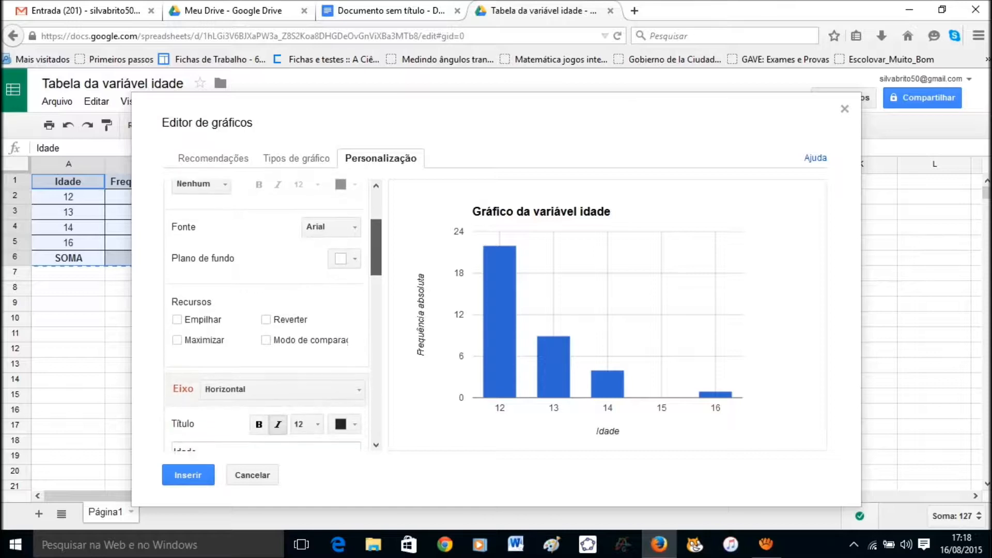
{"action": "scroll", "coordinate": [274, 315], "scroll_direction": "down", "scroll_amount": 6}
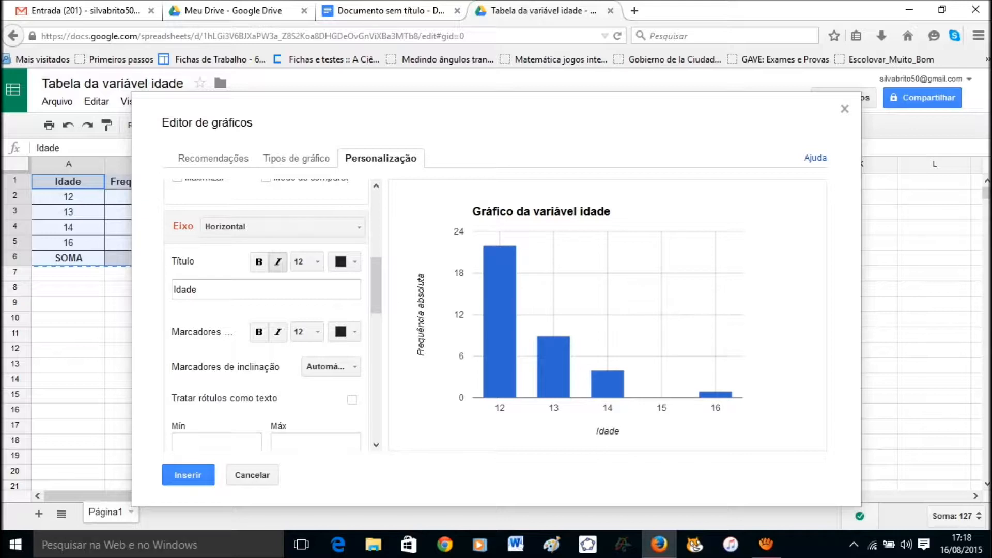
{"action": "scroll", "coordinate": [273, 315], "scroll_direction": "down", "scroll_amount": 4}
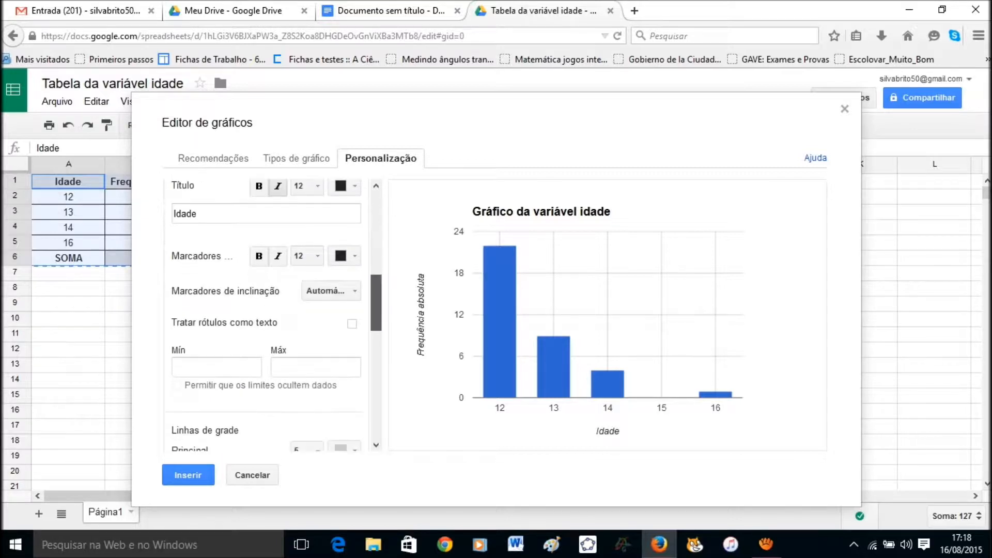
{"action": "scroll", "coordinate": [273, 315], "scroll_direction": "down", "scroll_amount": 2}
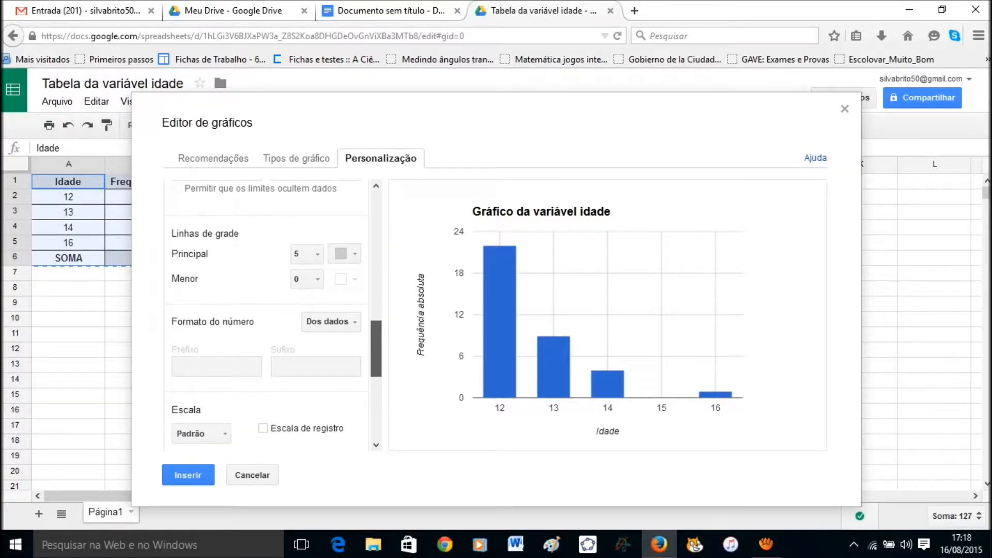
{"action": "scroll", "coordinate": [274, 315], "scroll_direction": "down", "scroll_amount": 3}
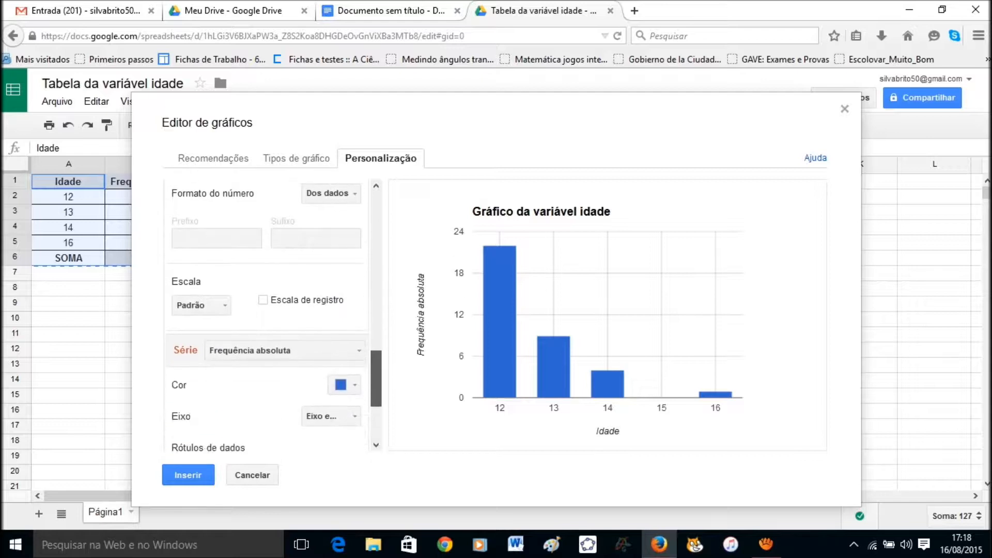
{"action": "scroll", "coordinate": [274, 315], "scroll_direction": "down", "scroll_amount": 3}
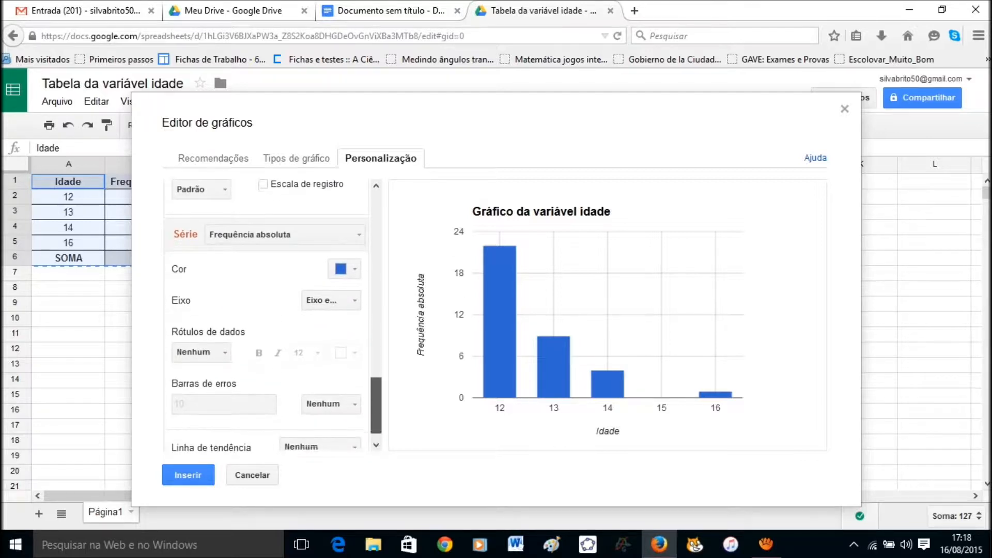
Try red, grey and black bars, settle on the default blue, and insert the chart.
{"action": "left_click", "coordinate": [345, 257]}
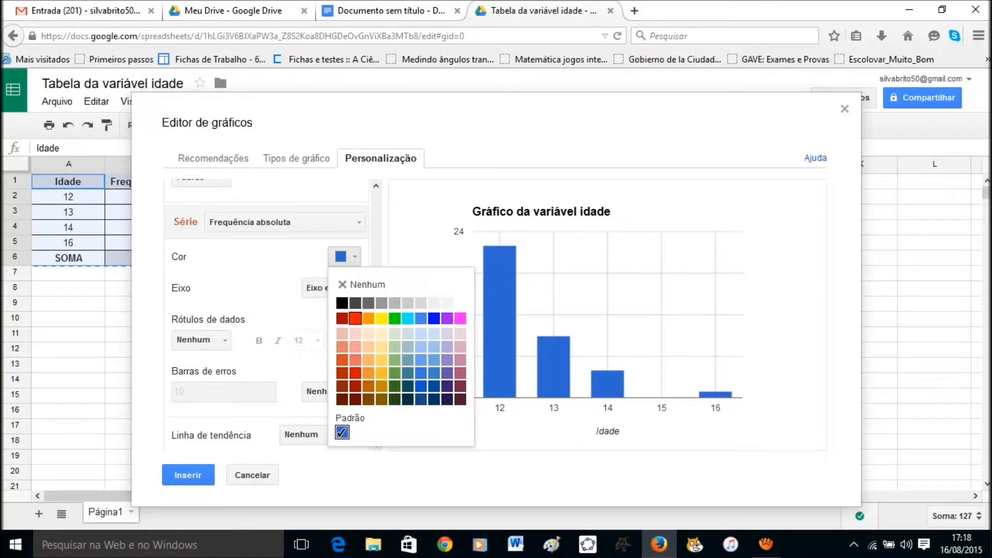
{"action": "left_click", "coordinate": [355, 318]}
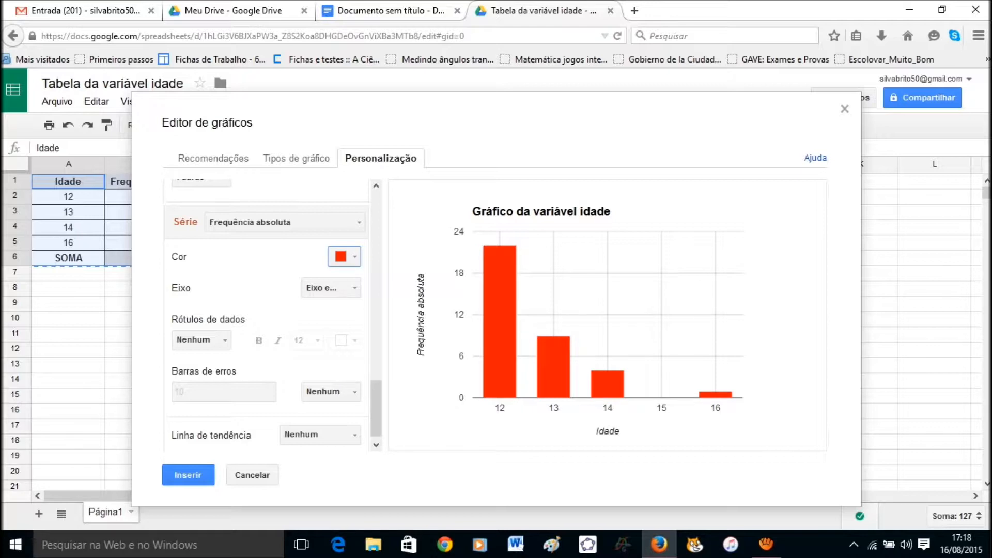
{"action": "left_click", "coordinate": [345, 257]}
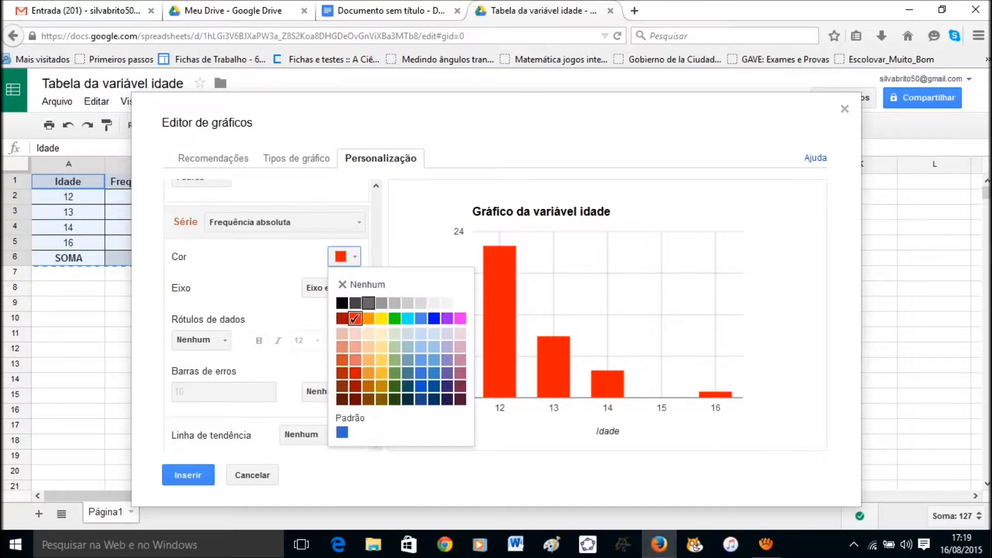
{"action": "left_click", "coordinate": [368, 303]}
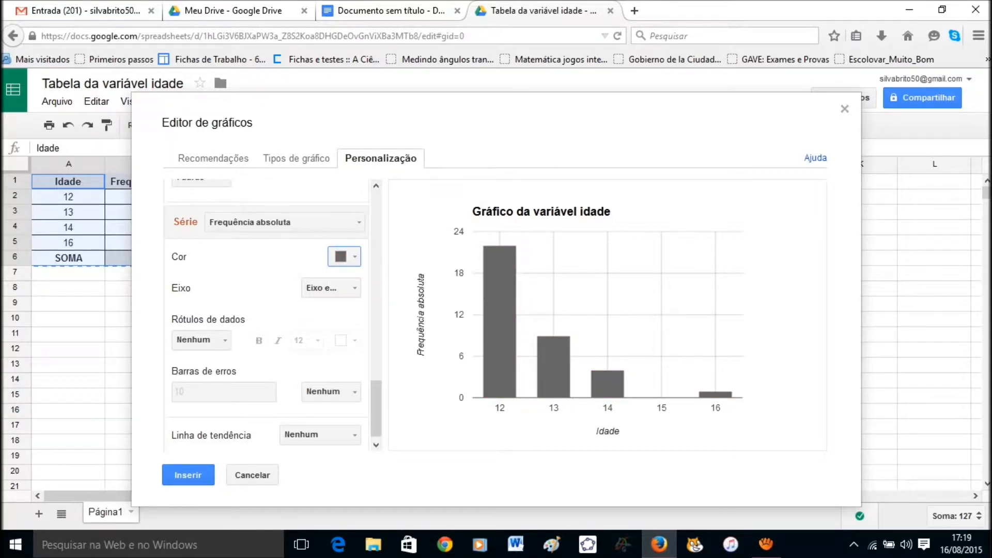
{"action": "left_click", "coordinate": [345, 257]}
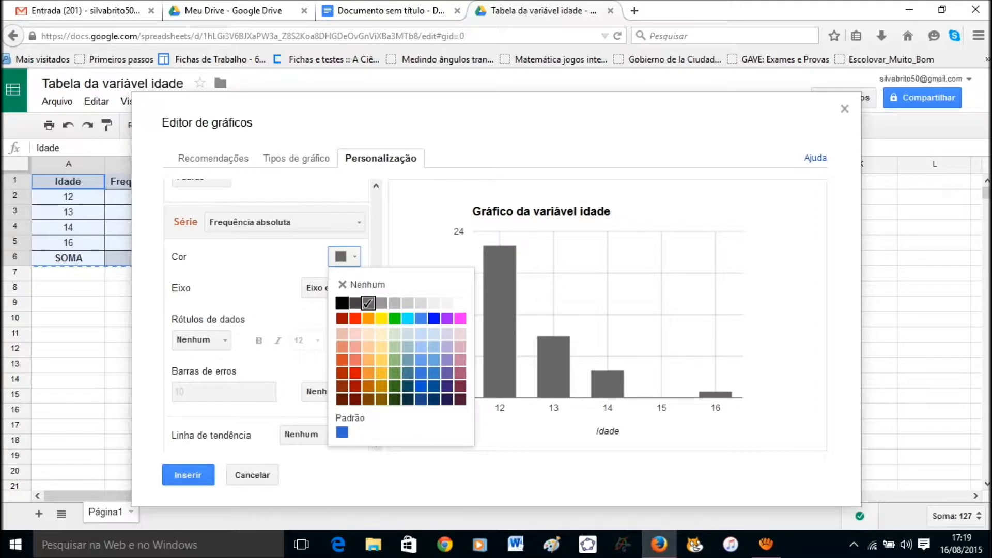
{"action": "left_click", "coordinate": [342, 303]}
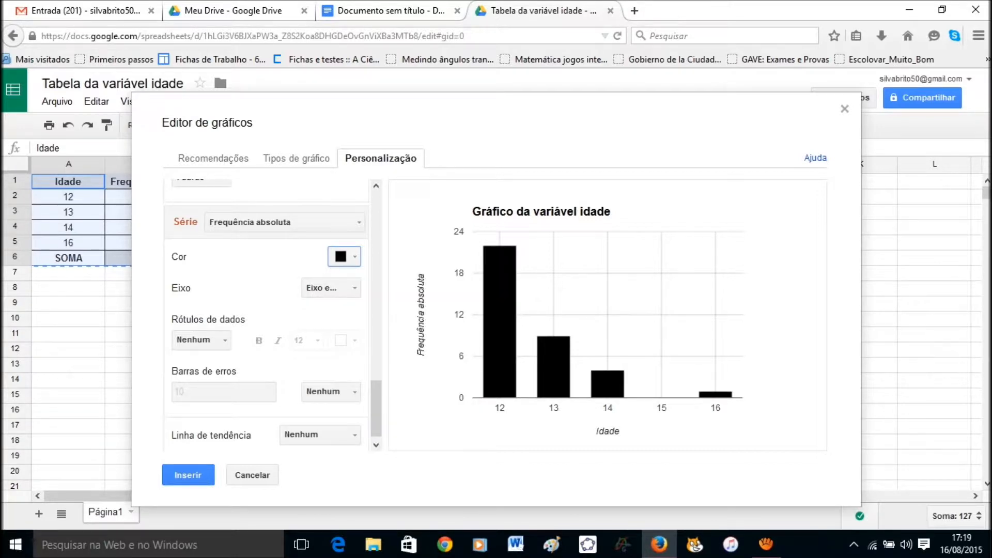
{"action": "left_click", "coordinate": [344, 257]}
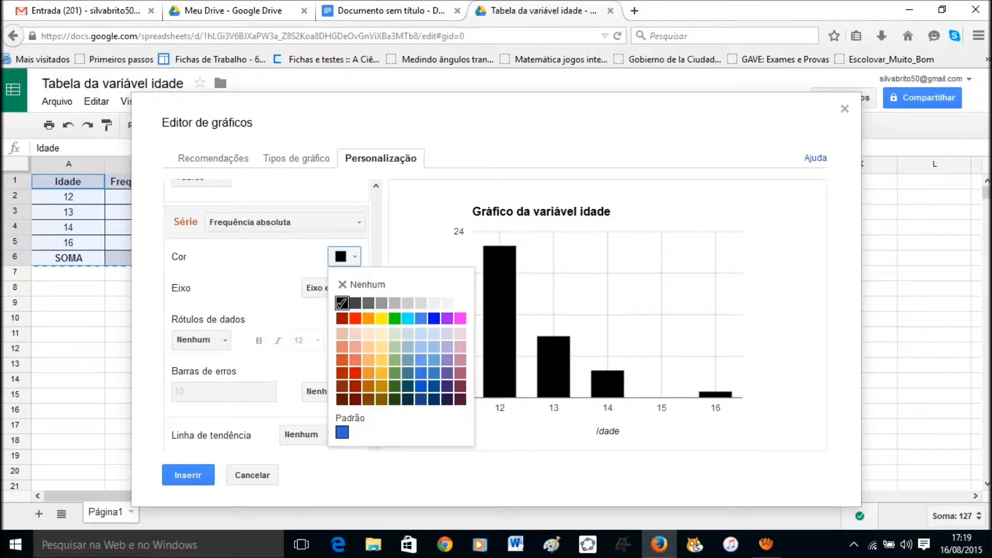
{"action": "left_click", "coordinate": [341, 432]}
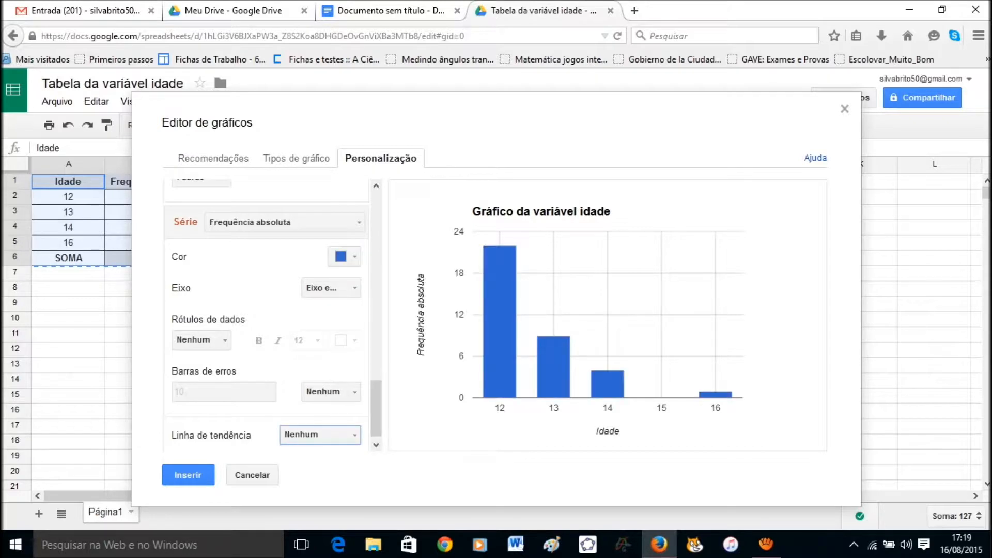
{"action": "left_click", "coordinate": [188, 474]}
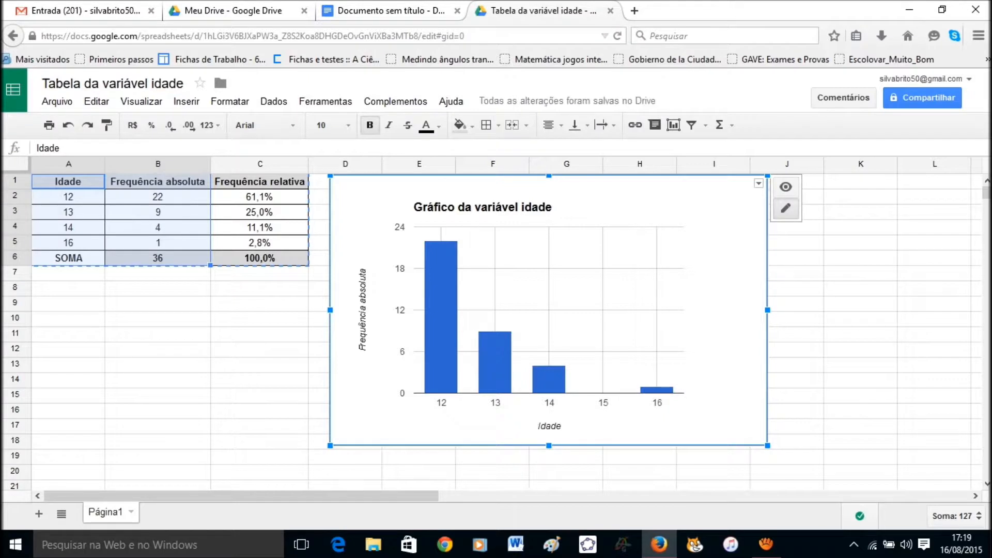
{"action": "left_click", "coordinate": [796, 335]}
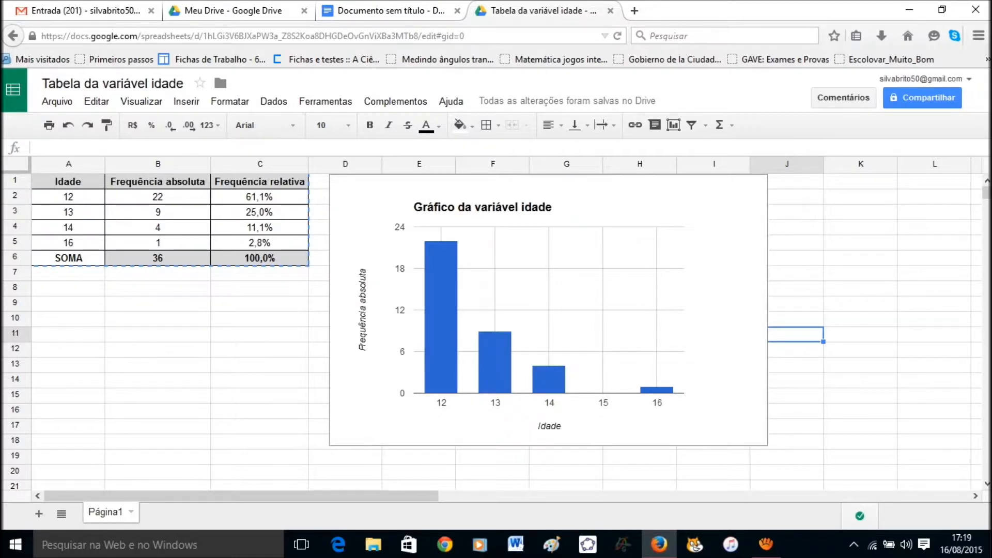
{"action": "left_click", "coordinate": [673, 282]}
{"action": "right_click", "coordinate": [673, 283]}
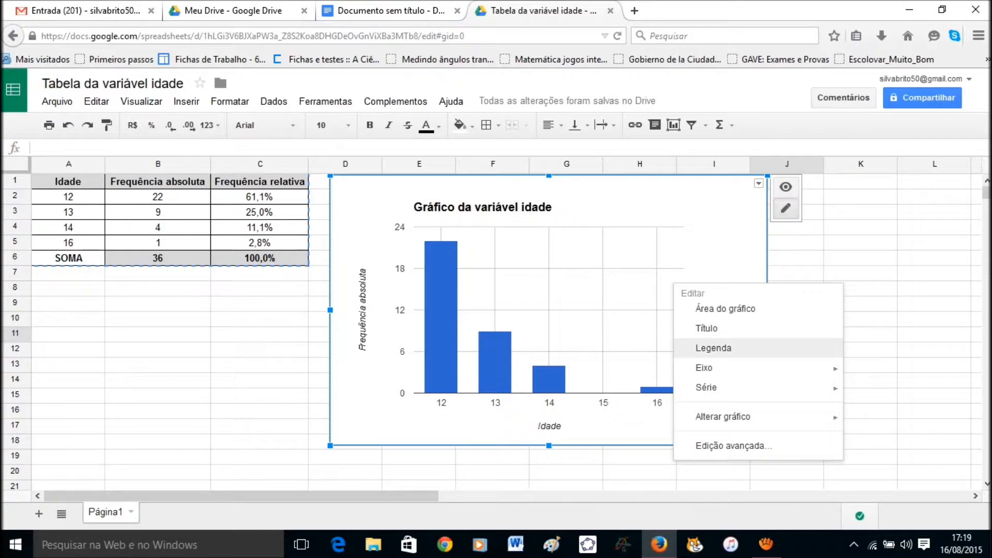
{"action": "mouse_move", "coordinate": [723, 368]}
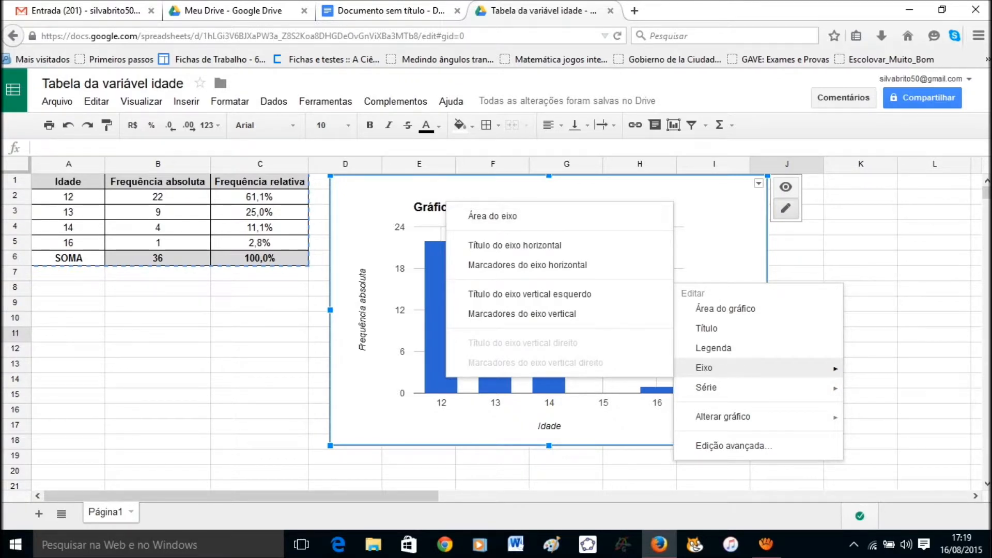
{"action": "left_click", "coordinate": [522, 314]}
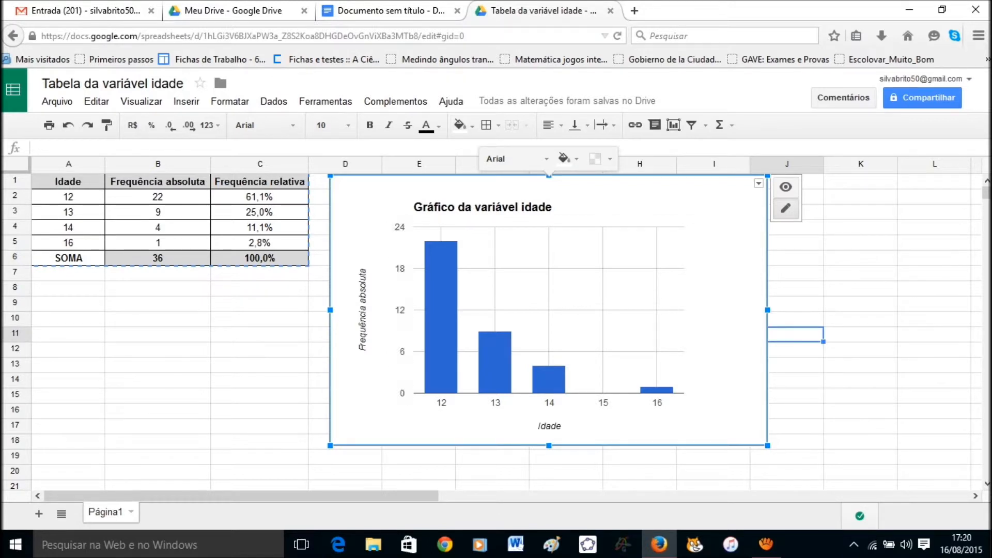
Change the chart to a pie chart, then back to a column chart.
{"action": "right_click", "coordinate": [719, 274]}
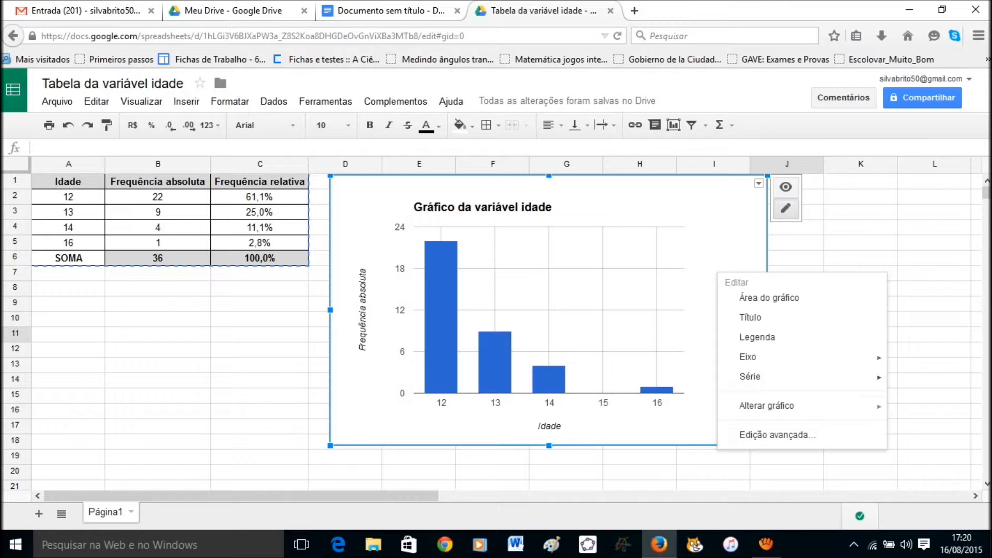
{"action": "mouse_move", "coordinate": [766, 406]}
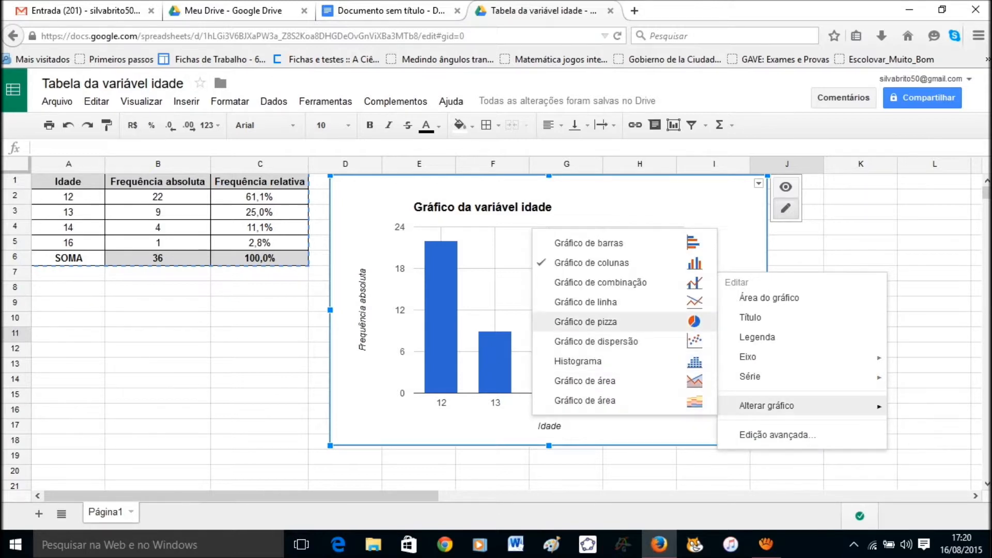
{"action": "left_click", "coordinate": [586, 321]}
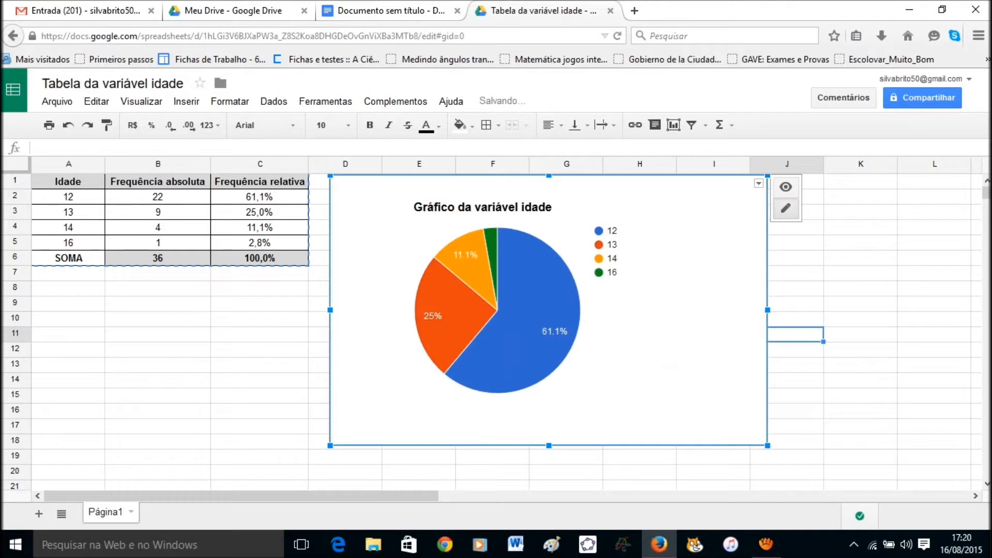
{"action": "right_click", "coordinate": [692, 322]}
{"action": "mouse_move", "coordinate": [734, 407]}
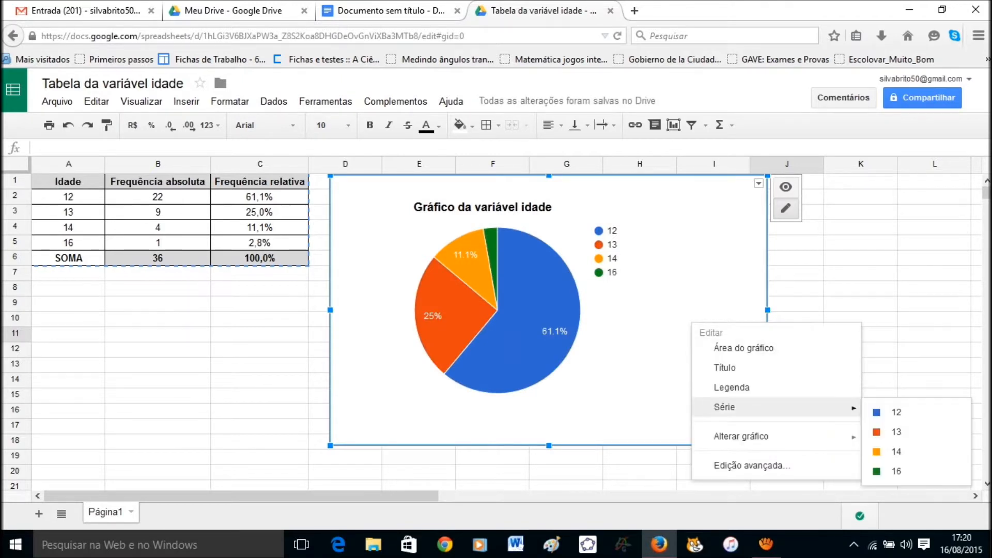
{"action": "mouse_move", "coordinate": [741, 436]}
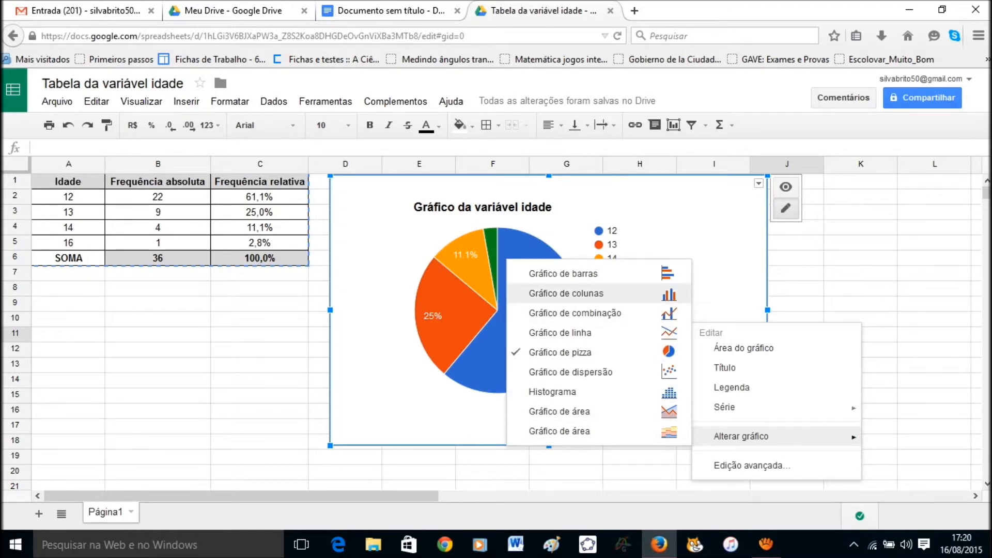
{"action": "left_click", "coordinate": [566, 293]}
Bring up the chart's context menu of editing options.
{"action": "right_click", "coordinate": [736, 290]}
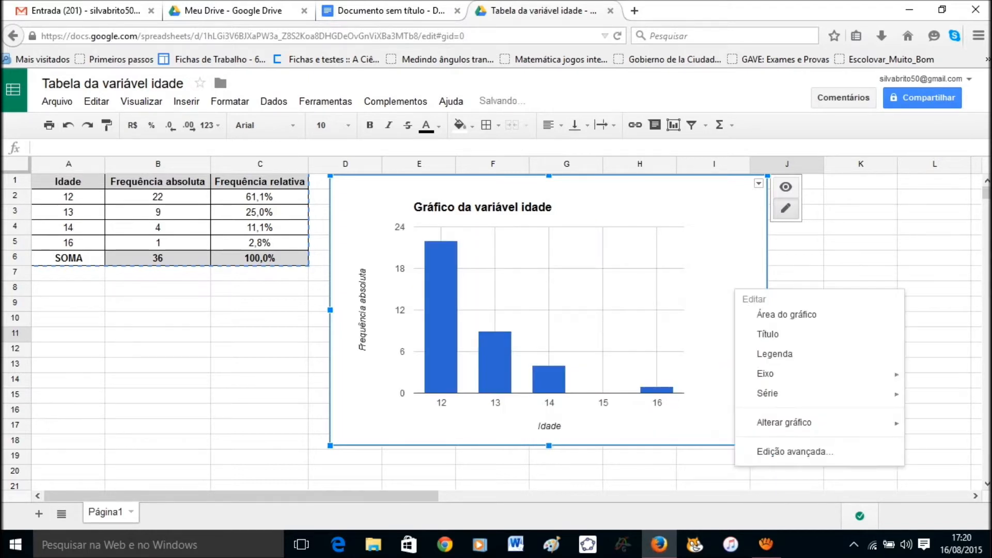
{"action": "mouse_move", "coordinate": [768, 393]}
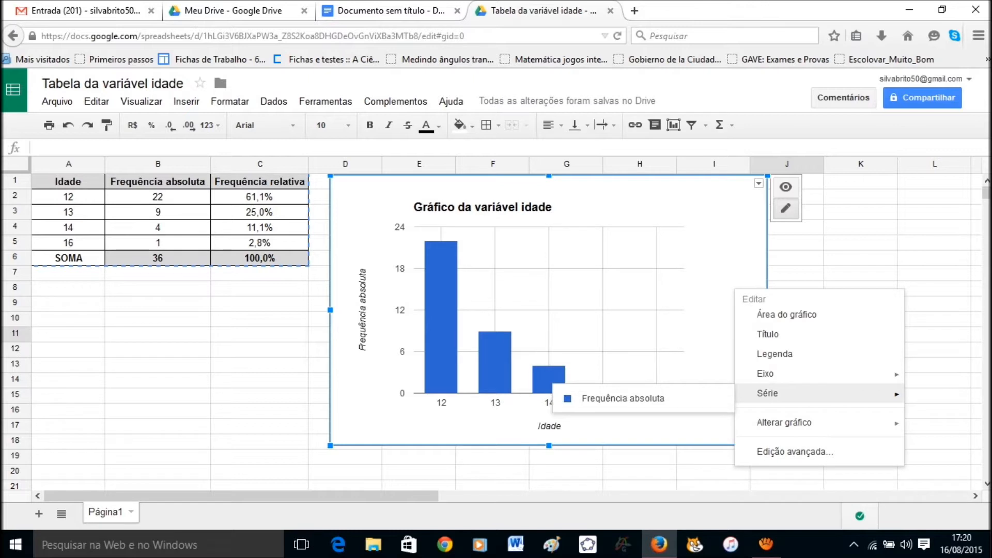
{"action": "mouse_move", "coordinate": [784, 422]}
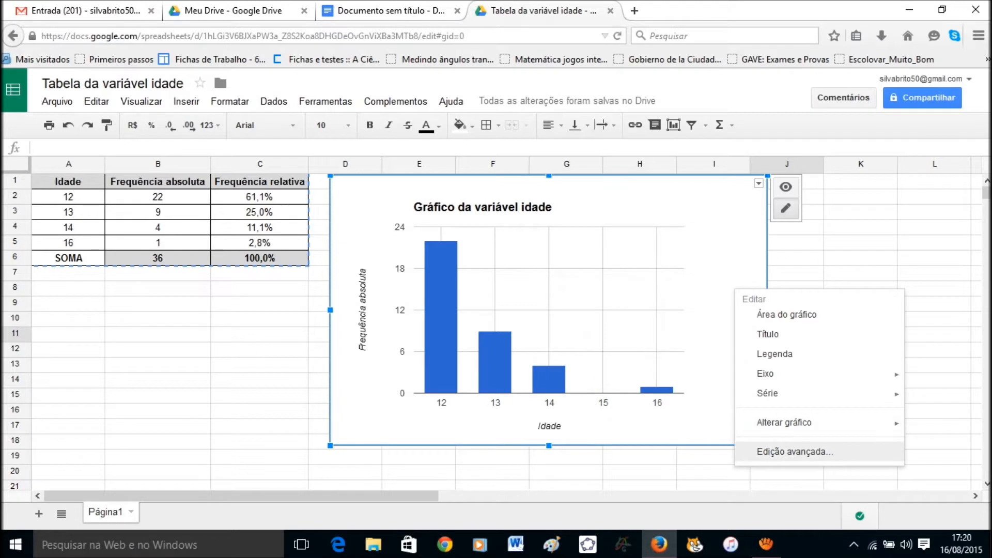
Set the series data labels to Valor so the bars show 22, 9, 4 and 1.
{"action": "left_click", "coordinate": [795, 452]}
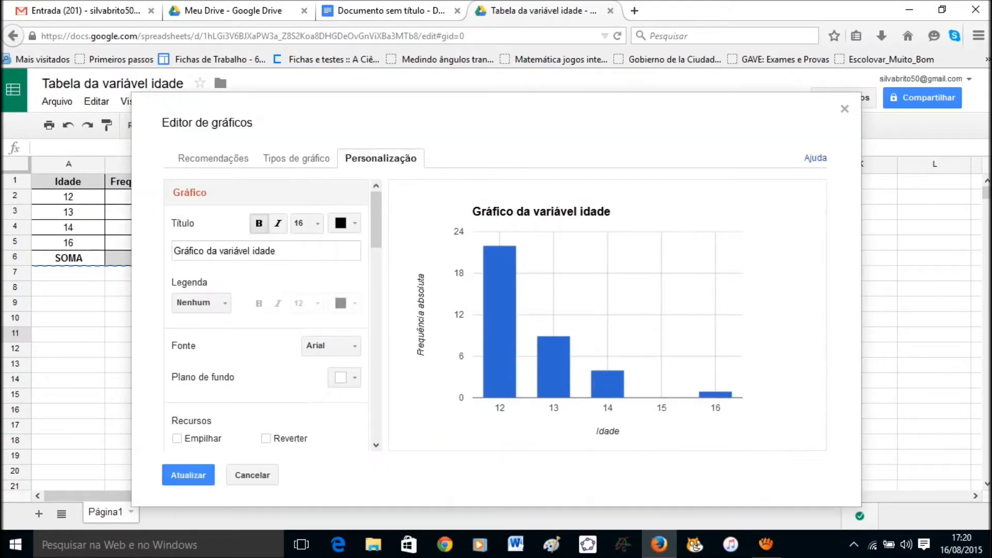
{"action": "left_click_drag", "start_coordinate": [377, 220], "coordinate": [376, 340]}
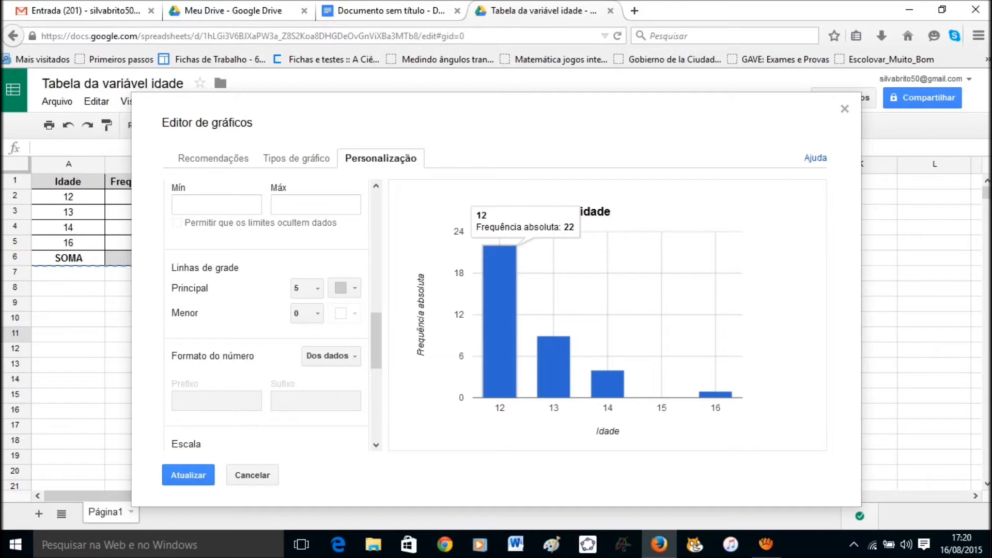
{"action": "left_click_drag", "start_coordinate": [376, 341], "coordinate": [377, 410]}
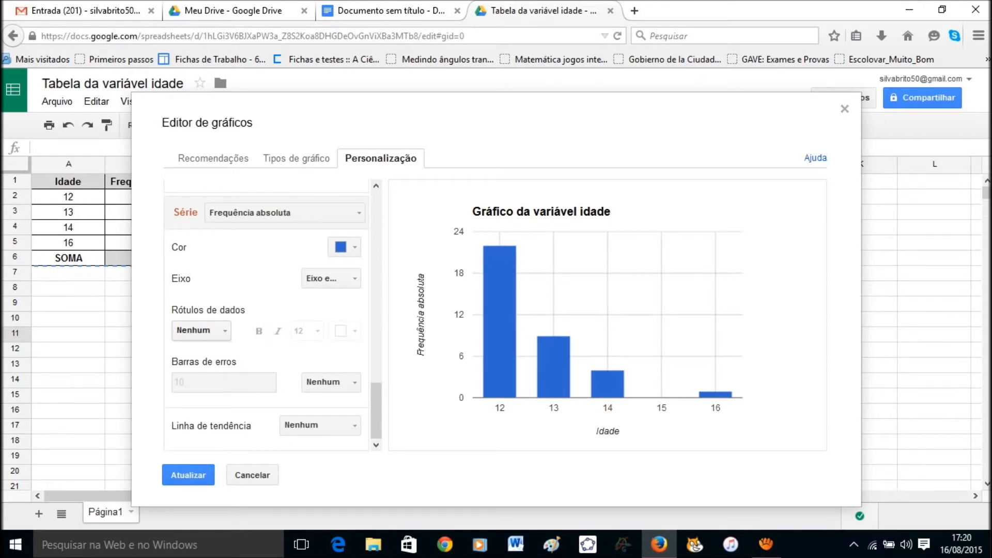
{"action": "left_click", "coordinate": [201, 330]}
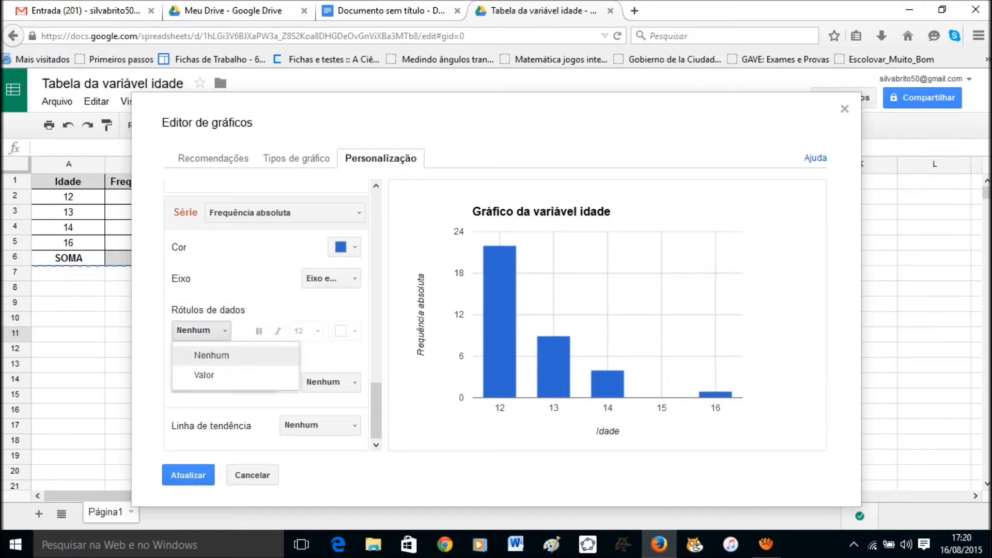
{"action": "left_click", "coordinate": [204, 375]}
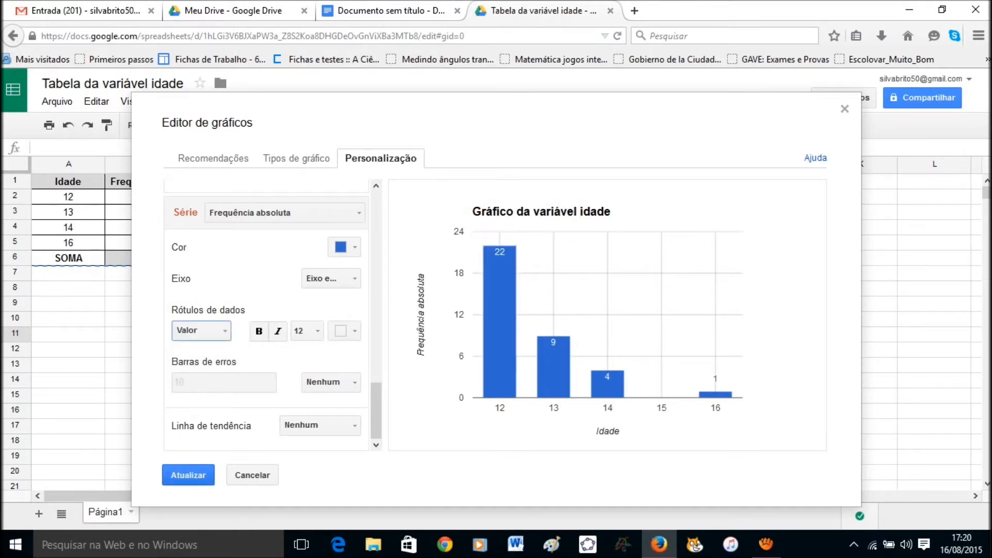
{"action": "left_click", "coordinate": [188, 475]}
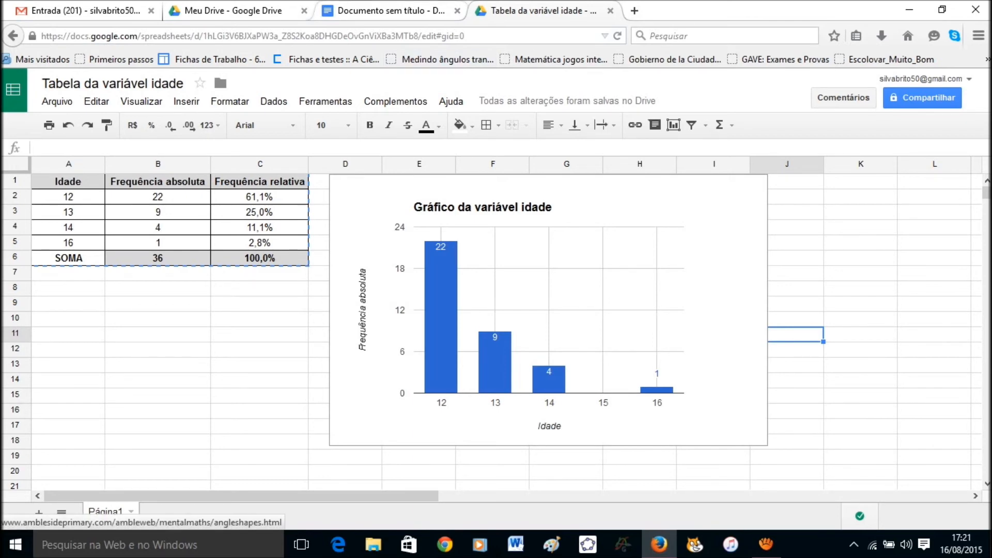
{"action": "left_click", "coordinate": [385, 10]}
{"action": "key", "text": "ctrl+Tab"}
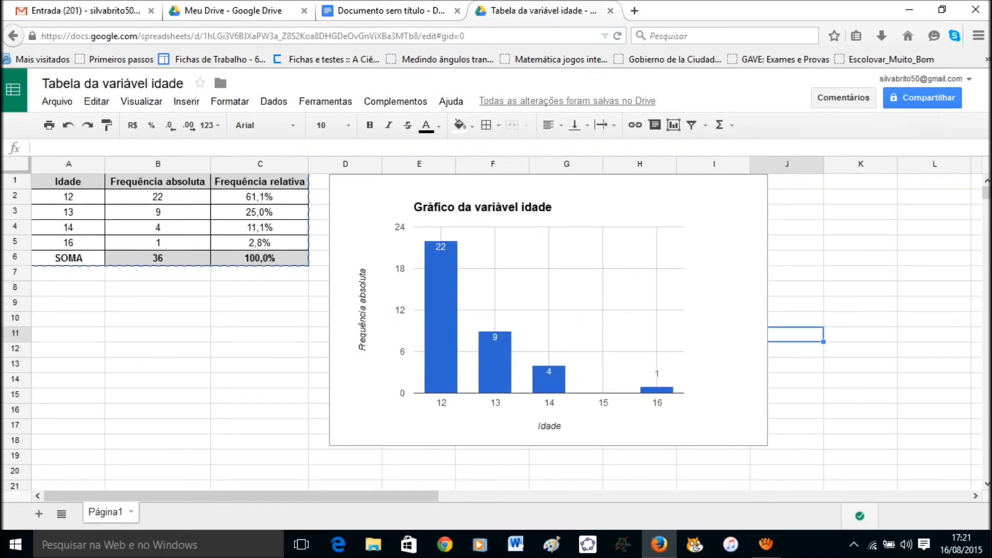